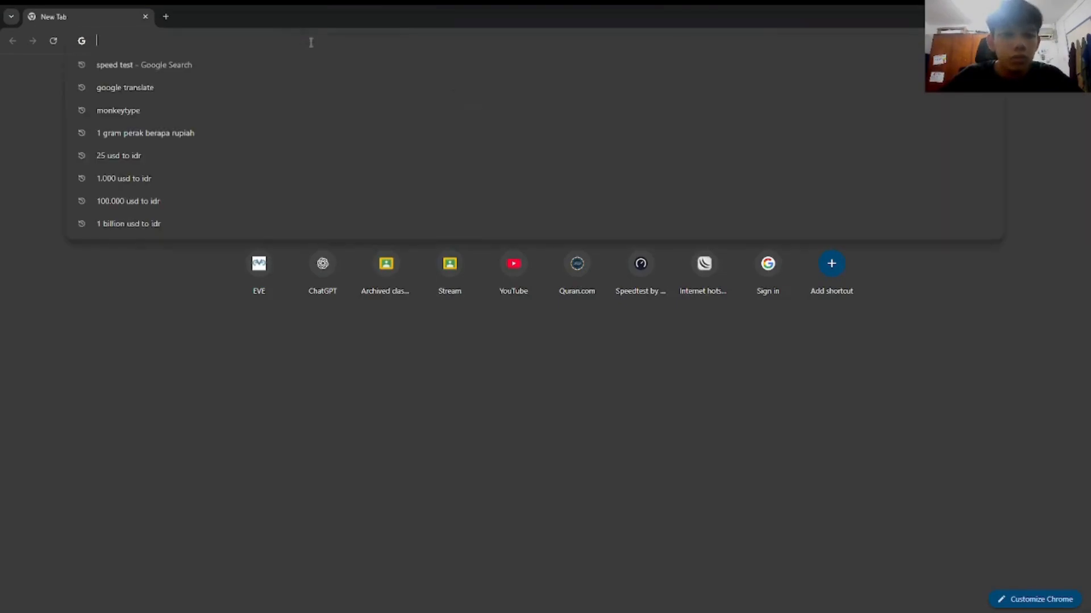
Step: Enter the EVE-NG server address 192.168.139.128 in Chrome, checking it against the VM
{"action": "type", "text": "192.168.139"}
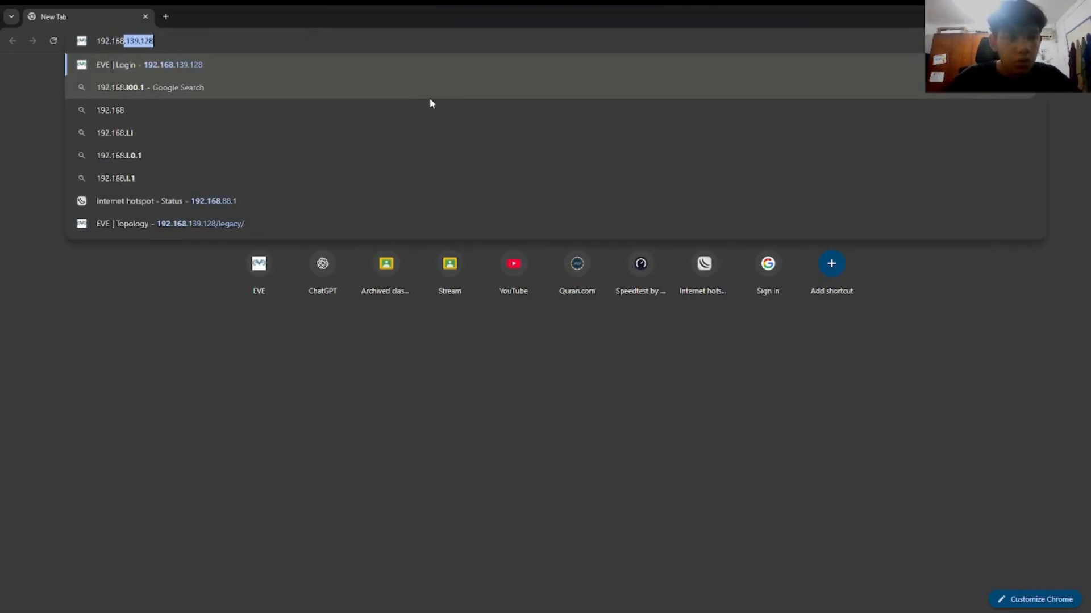
{"action": "type", "text": ".128"}
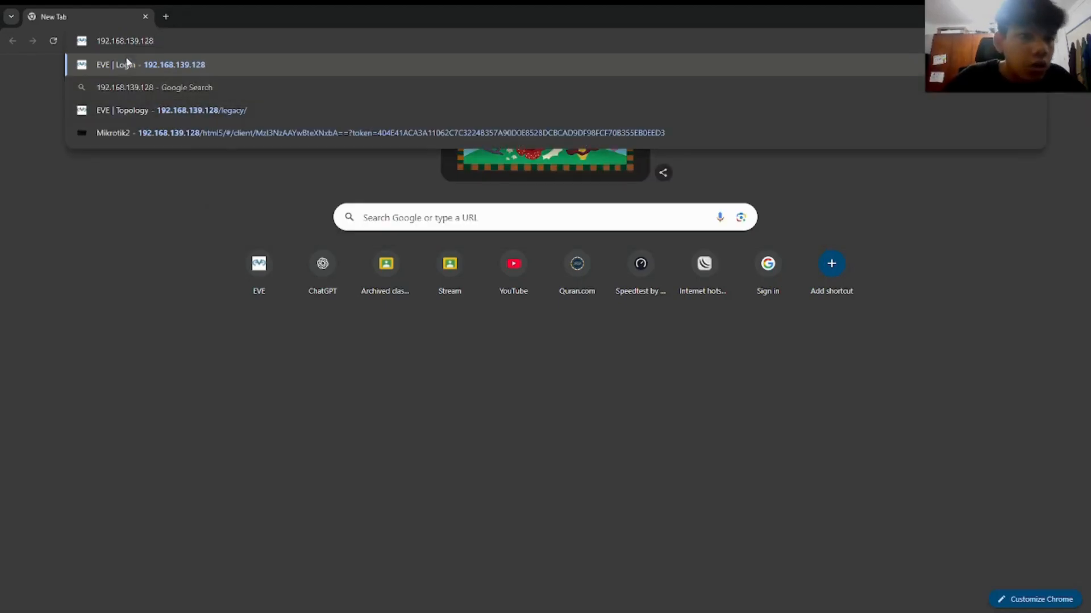
{"action": "key", "text": "alt+Tab"}
{"action": "left_click_drag", "start_coordinate": [466, 186], "coordinate": [160, 60]}
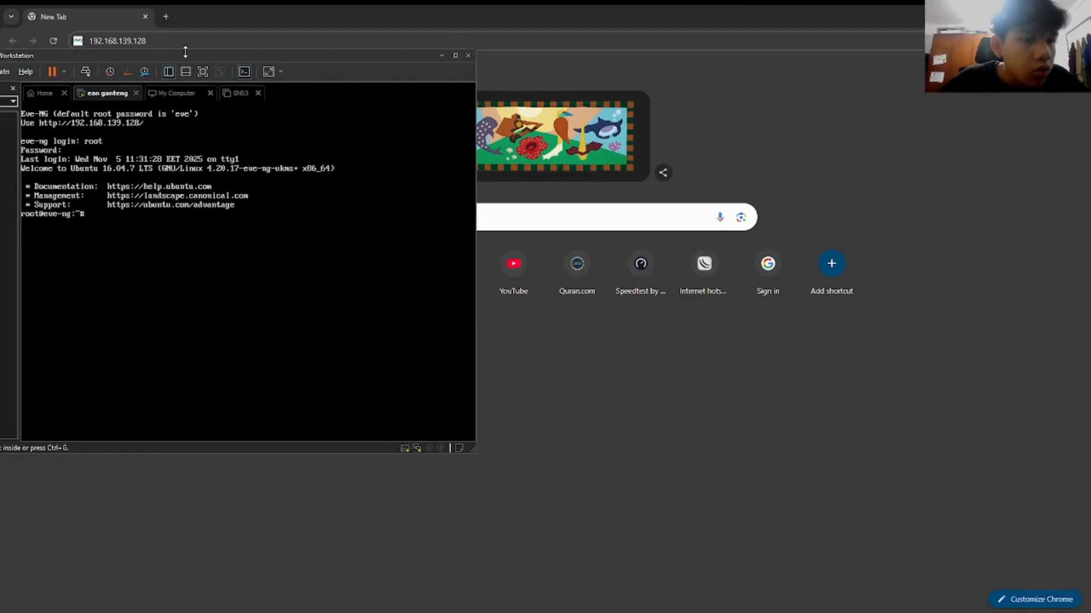
{"action": "left_click", "coordinate": [440, 55]}
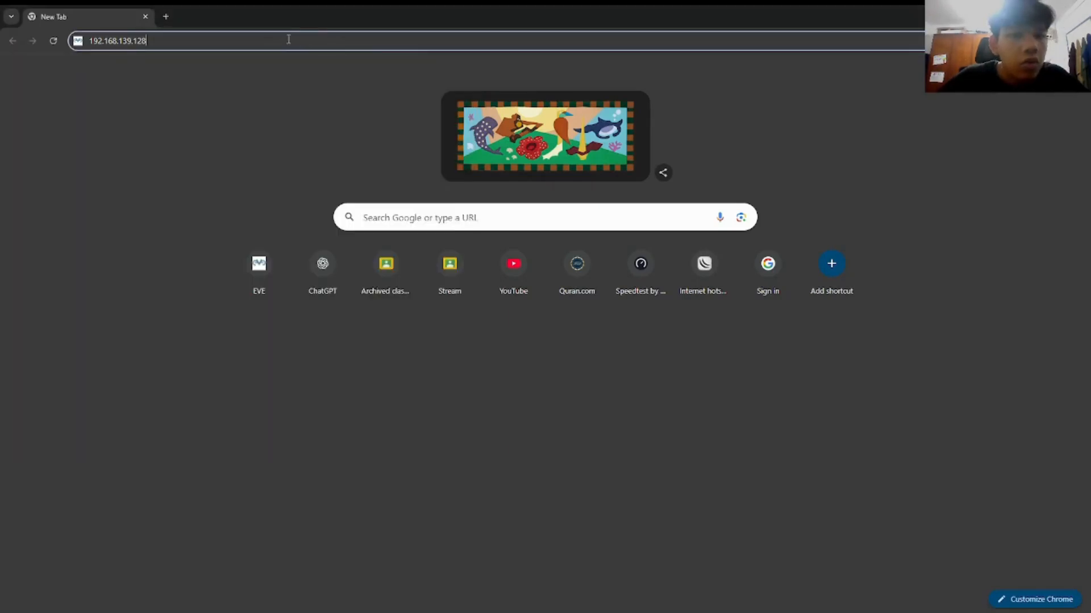
{"action": "key", "text": "Return"}
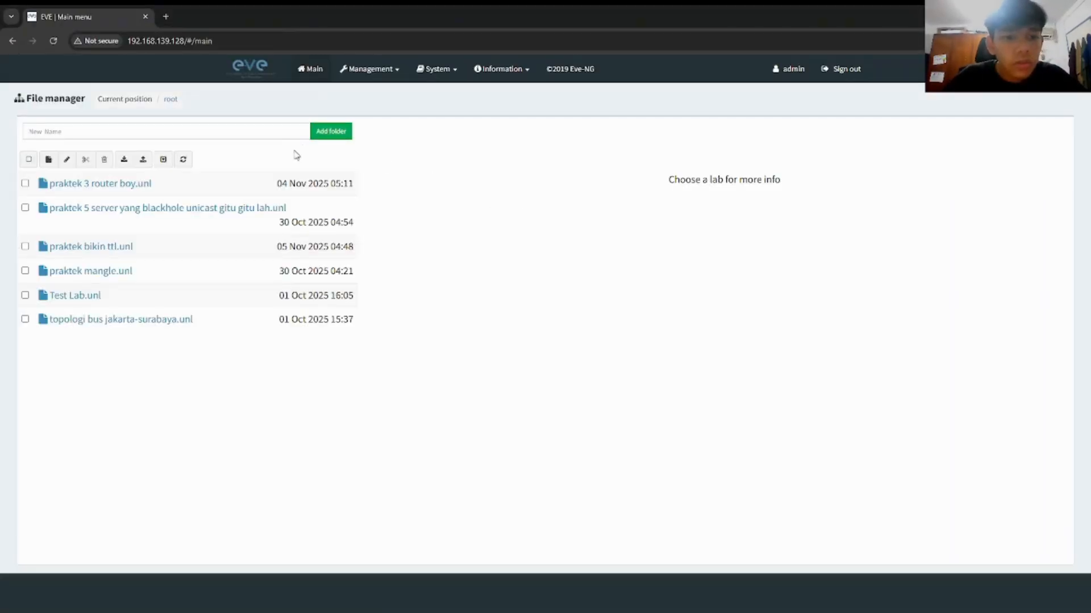
Step: Open the EVE web interface shortcut and sign out to reach the login page
{"action": "left_click", "coordinate": [12, 41]}
{"action": "left_click", "coordinate": [196, 41]}
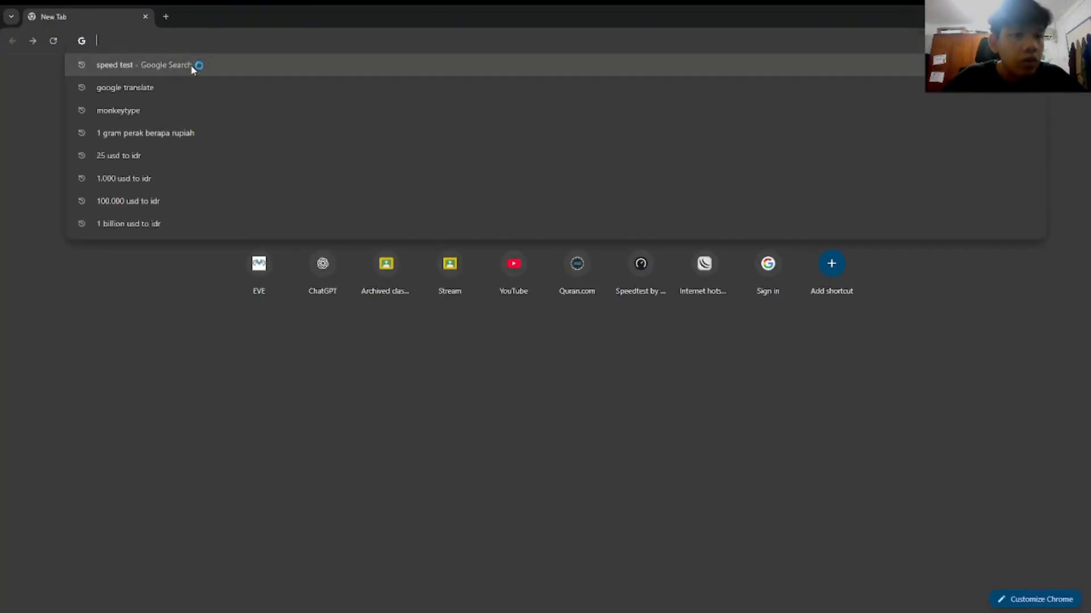
{"action": "left_click", "coordinate": [273, 273]}
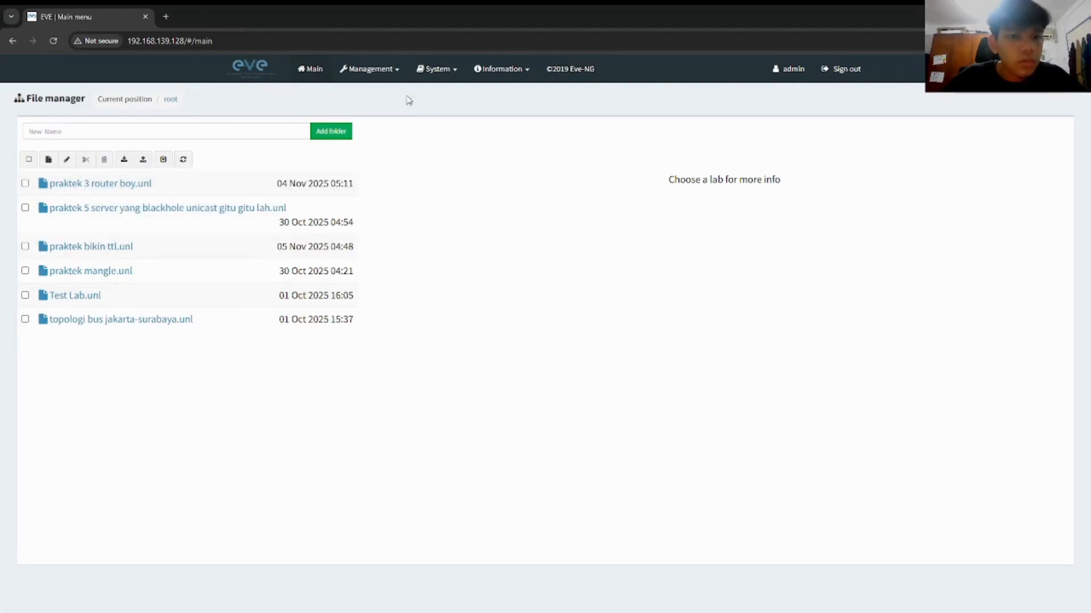
{"action": "left_click", "coordinate": [834, 73]}
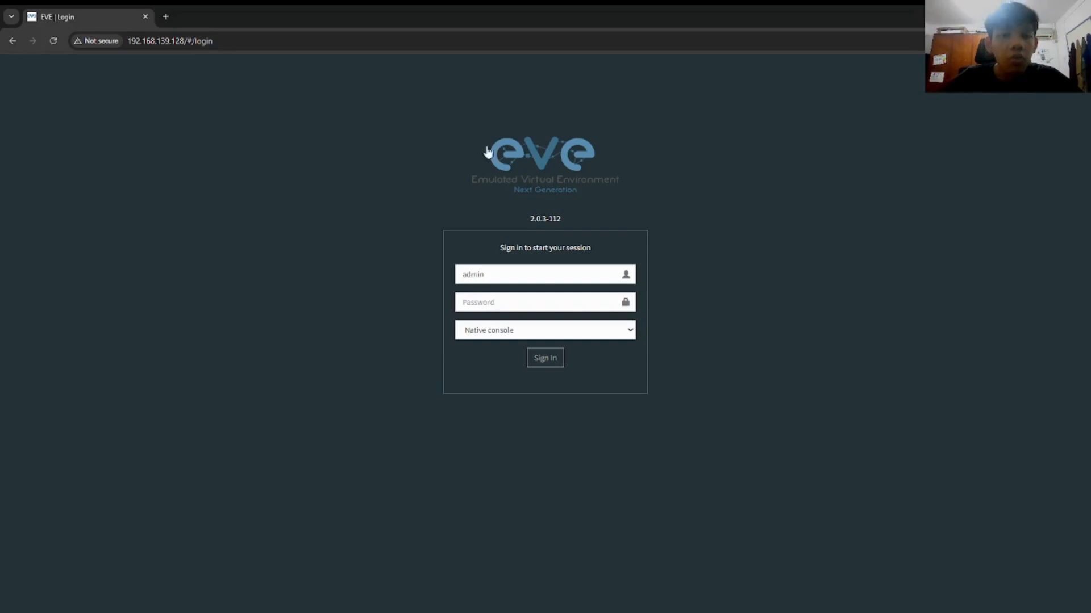
Step: Sign in as admin with the account password using the Html5 console
{"action": "left_click", "coordinate": [531, 276]}
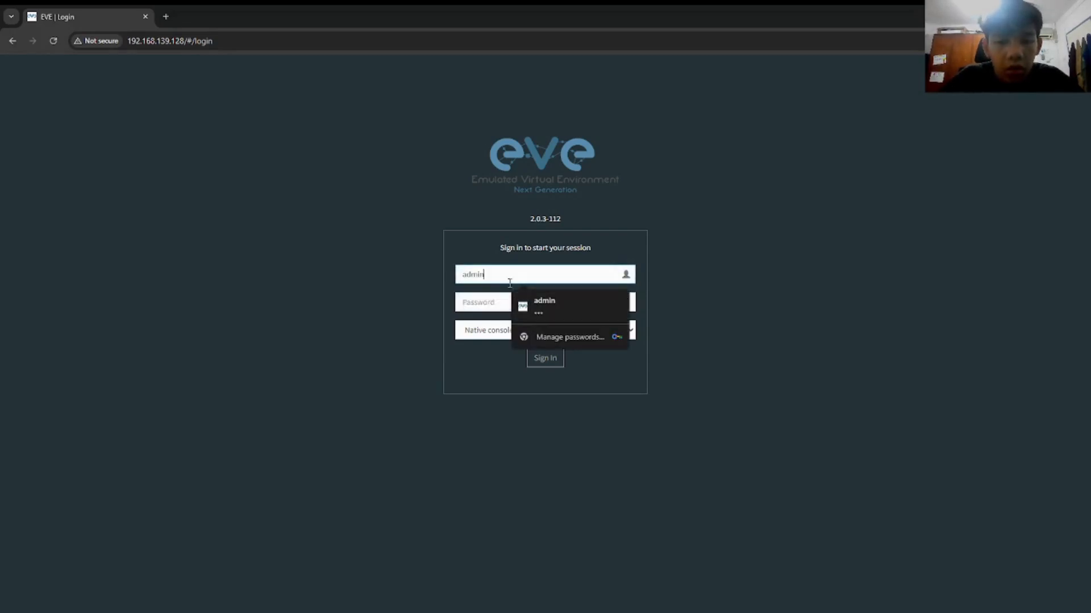
{"action": "key", "text": "ctrl+a"}
{"action": "type", "text": "admin"}
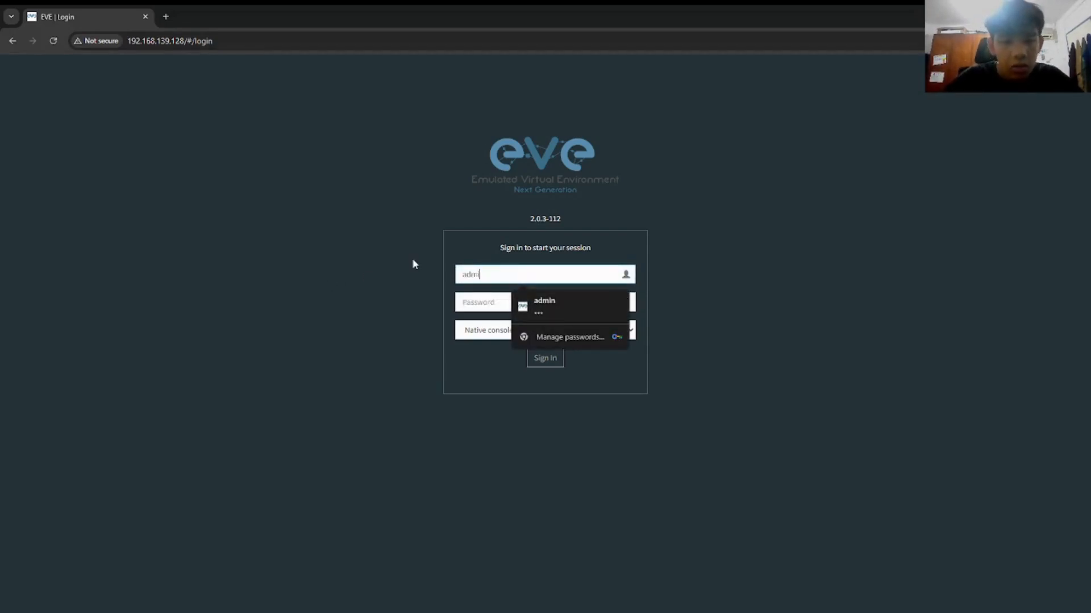
{"action": "left_click", "coordinate": [503, 299]}
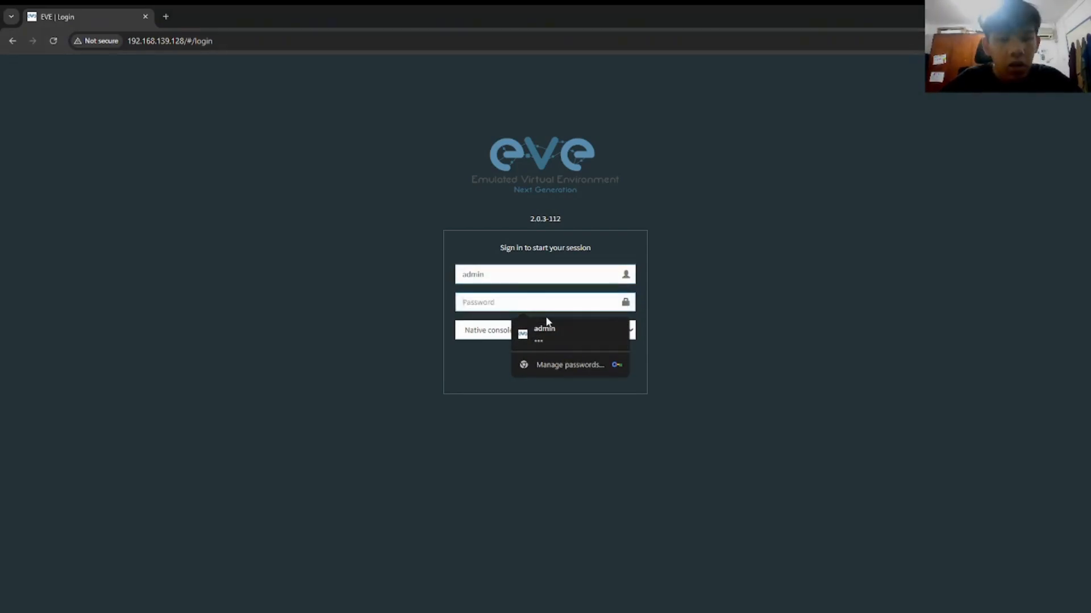
{"action": "type", "text": "•v•"}
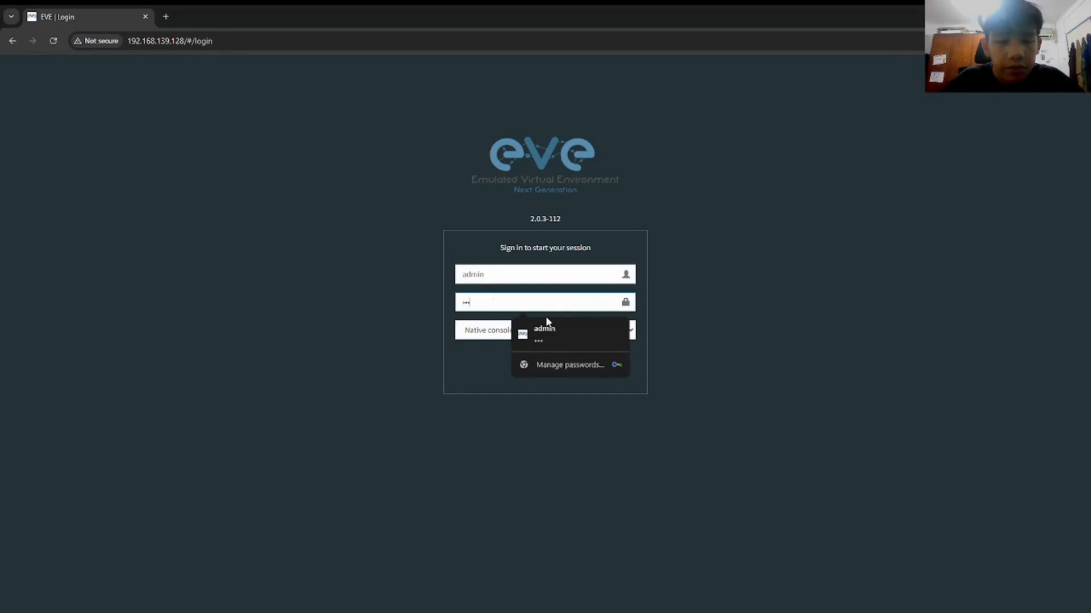
{"action": "left_click", "coordinate": [494, 331]}
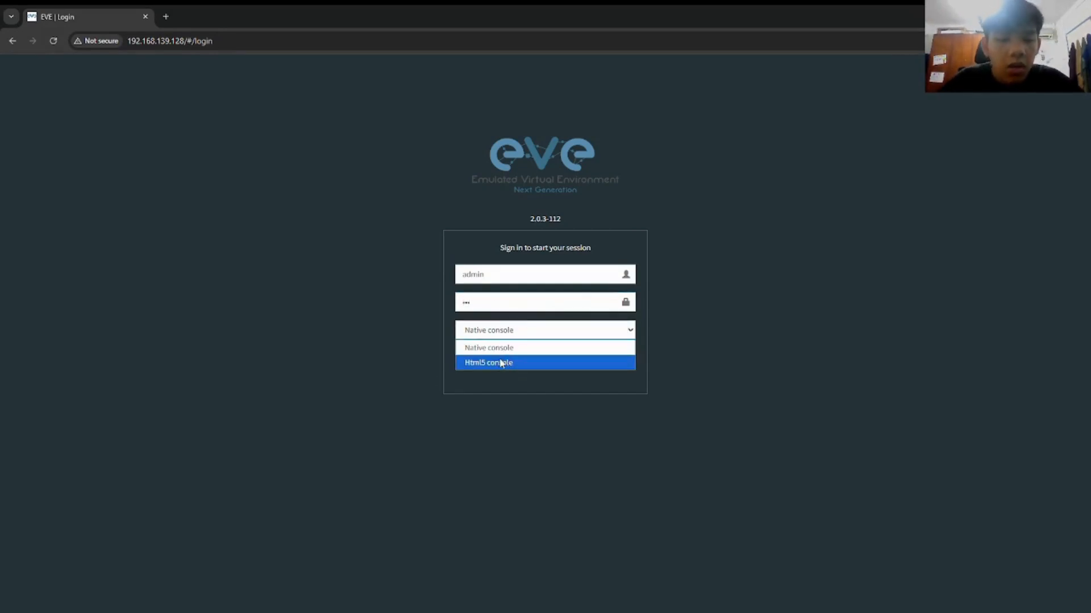
{"action": "left_click", "coordinate": [500, 364]}
{"action": "left_click", "coordinate": [538, 359]}
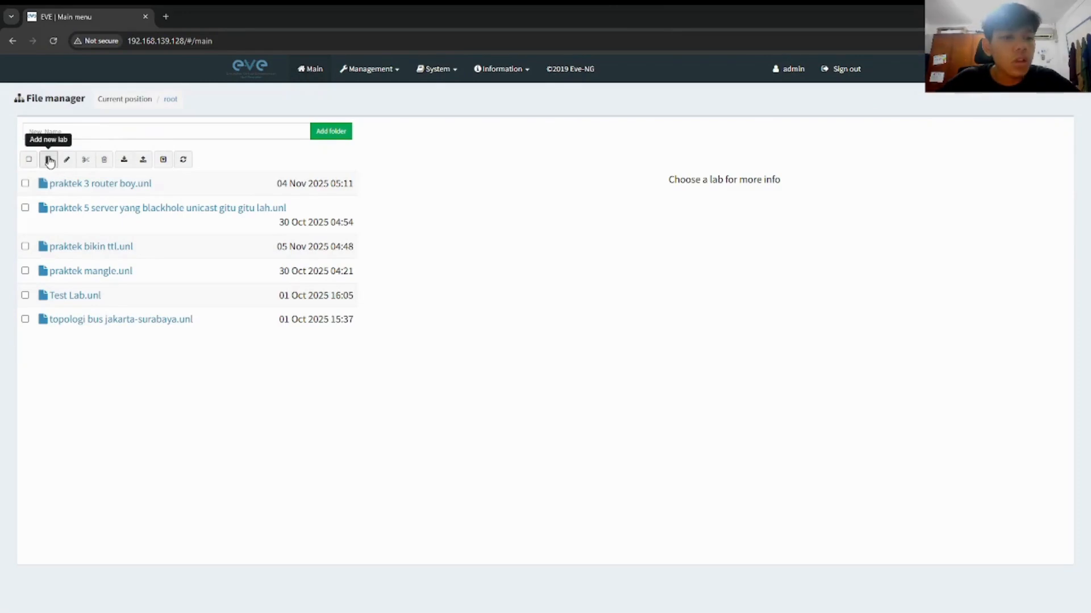
Step: Create a new lab named 'Static route'
{"action": "left_click", "coordinate": [49, 160]}
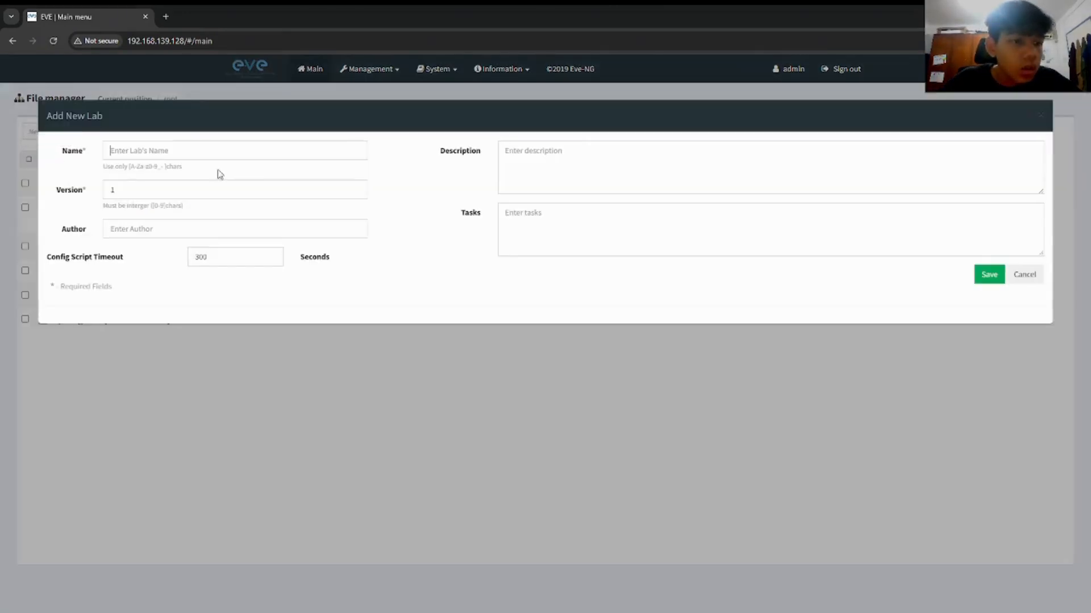
{"action": "left_click", "coordinate": [262, 149]}
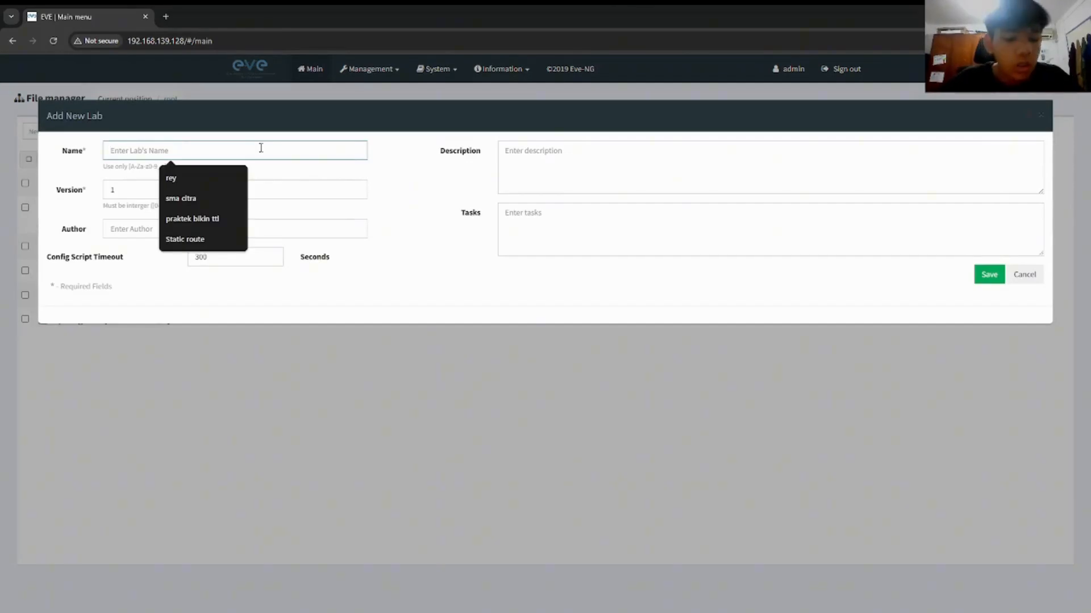
{"action": "type", "text": "Static route"}
{"action": "left_click", "coordinate": [989, 274]}
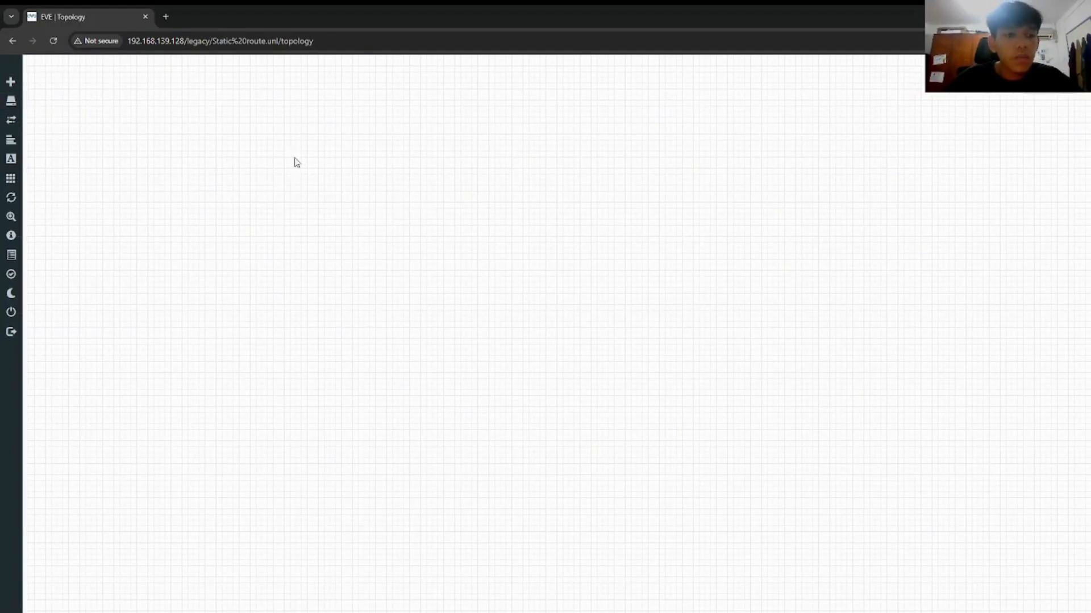
Step: Start adding a node from the MikroTik RouterOS template
{"action": "right_click", "coordinate": [364, 170]}
{"action": "left_click", "coordinate": [602, 205]}
{"action": "mouse_move", "coordinate": [25, 85]}
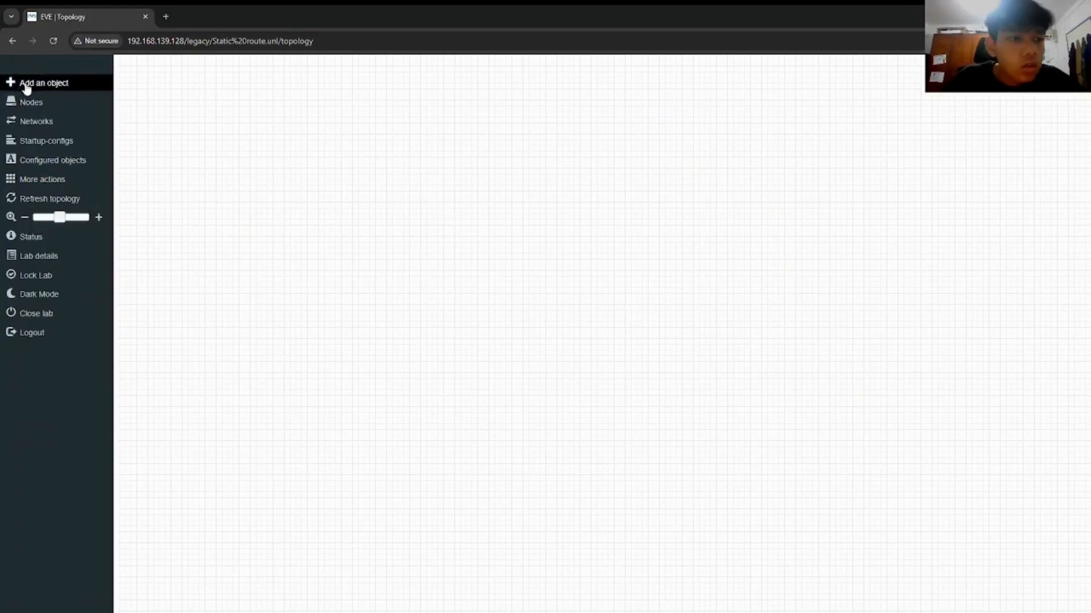
{"action": "left_click", "coordinate": [60, 92]}
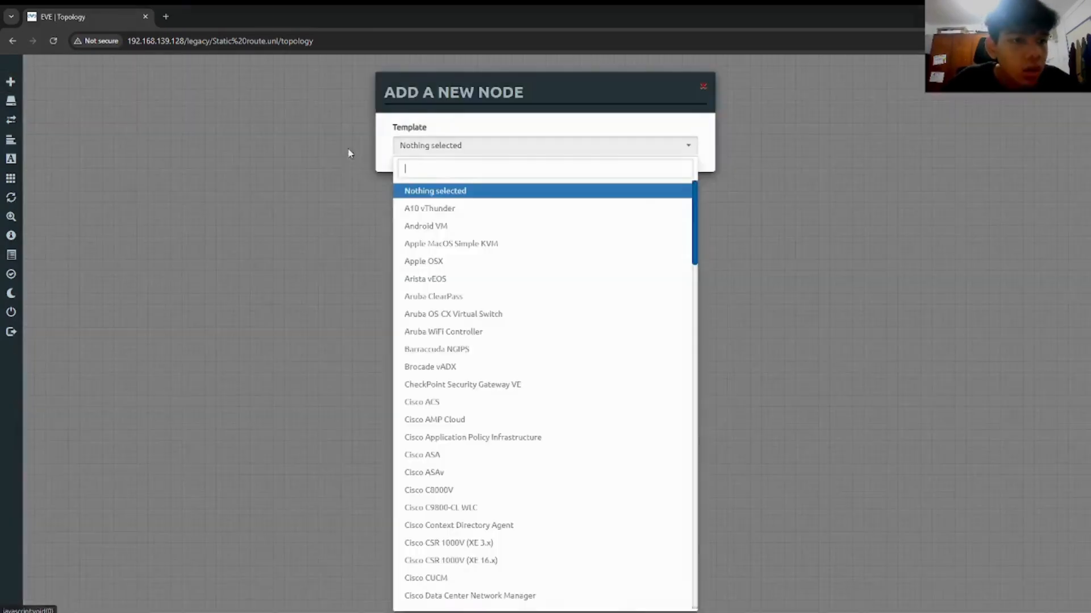
{"action": "type", "text": "mikrotik"}
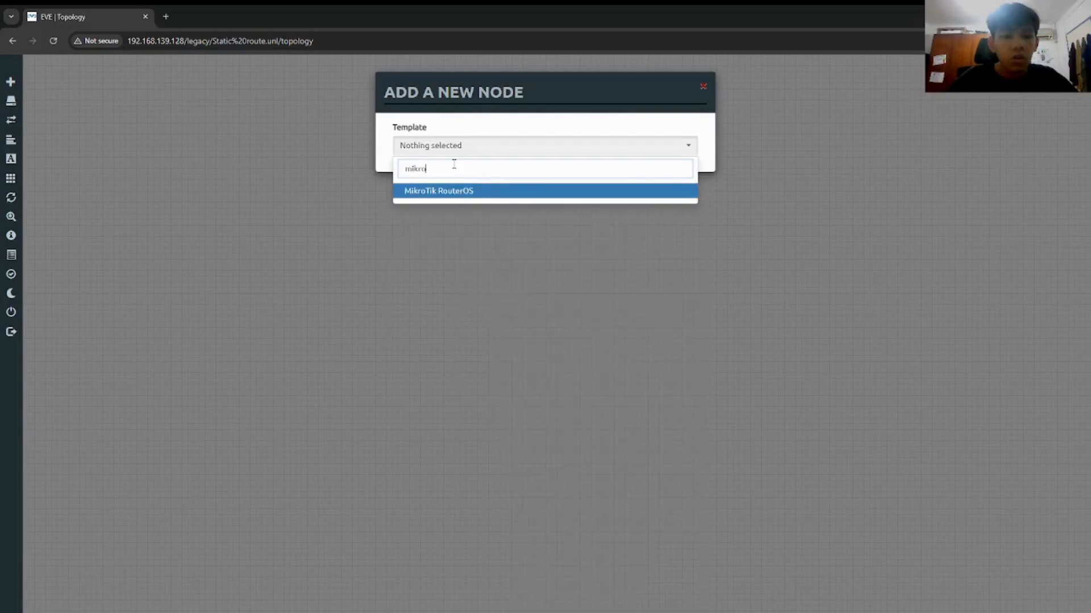
{"action": "key", "text": "Return"}
Step: Set the node count to 2, clear the QEMU custom options, and save
{"action": "double_click", "coordinate": [391, 202]}
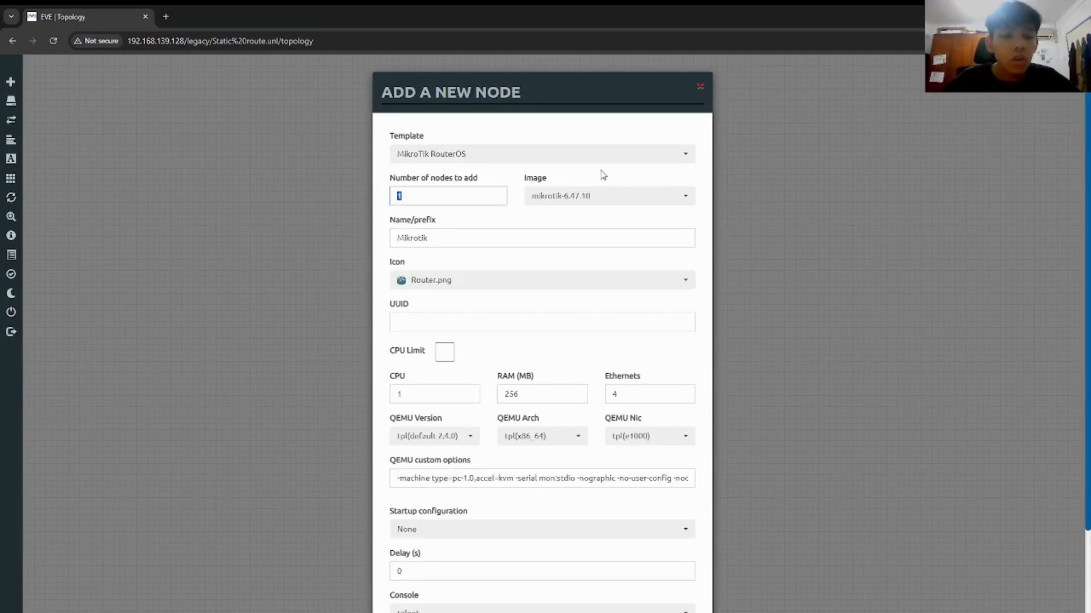
{"action": "scroll", "coordinate": [603, 175], "scroll_direction": "down", "scroll_amount": 2}
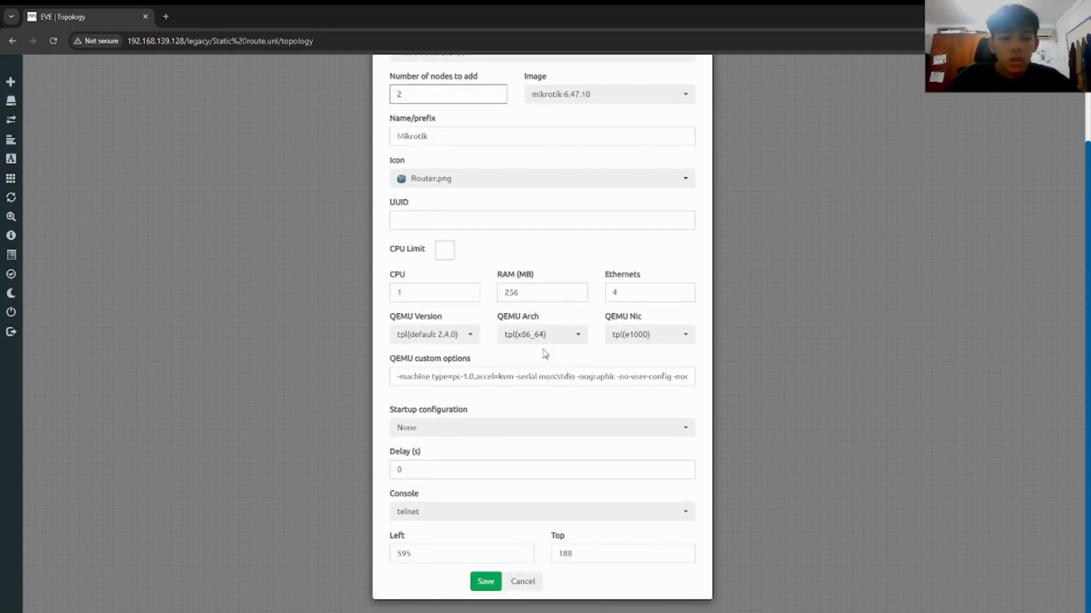
{"action": "double_click", "coordinate": [526, 377]}
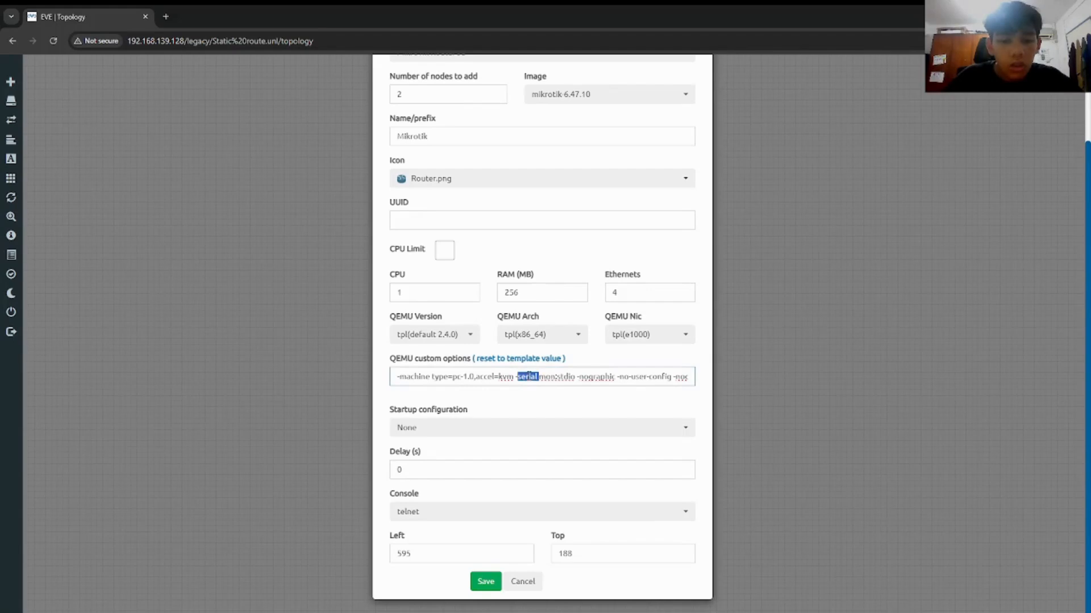
{"action": "double_click", "coordinate": [550, 376]}
{"action": "triple_click", "coordinate": [550, 376]}
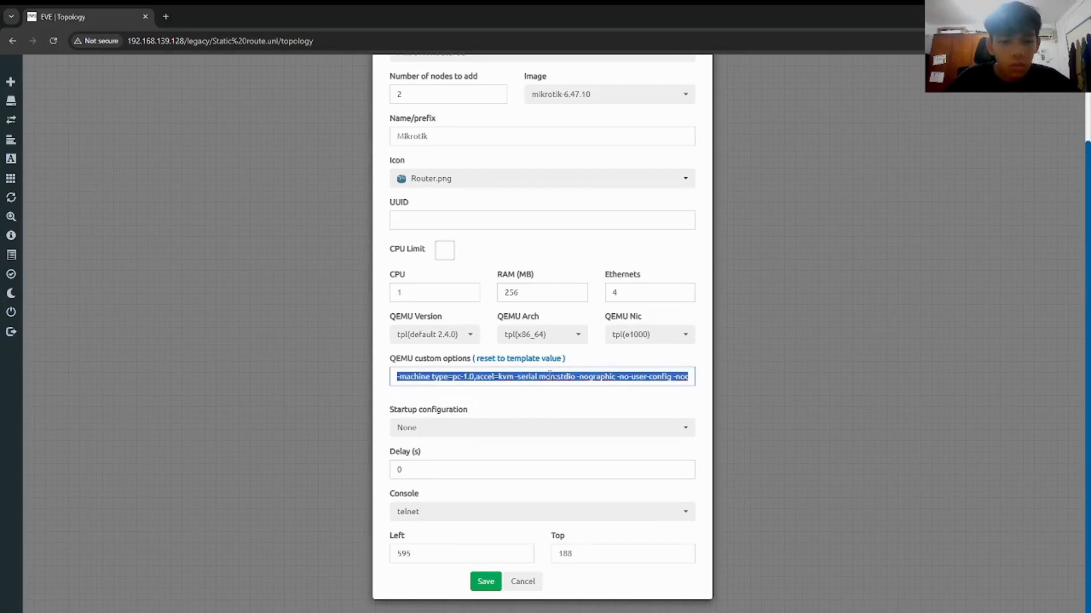
{"action": "key", "text": "BackSpace"}
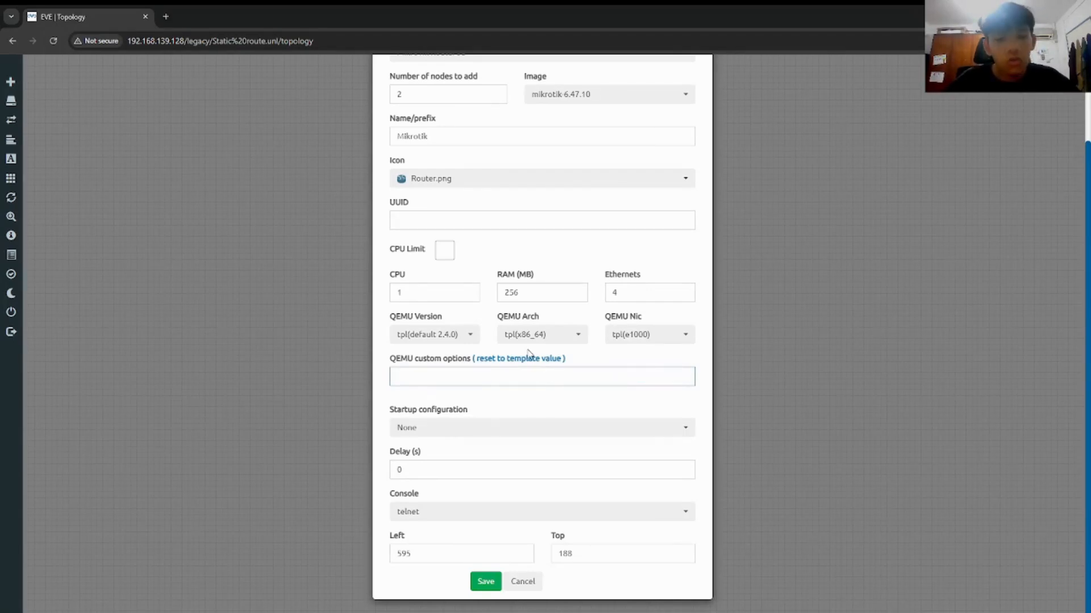
{"action": "left_click", "coordinate": [486, 582]}
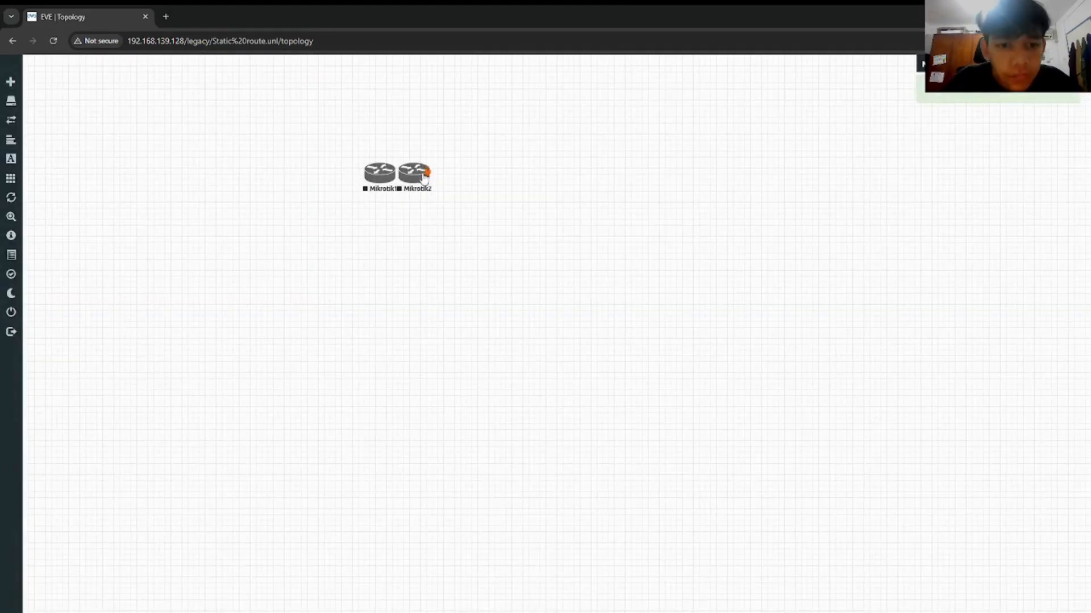
Step: Move Mikrotik2 right and link Mikrotik1 eth1 to Mikrotik2 eth2
{"action": "left_click_drag", "start_coordinate": [419, 173], "coordinate": [546, 180]}
{"action": "mouse_move", "coordinate": [375, 178]}
{"action": "left_mouse_down"}
{"action": "mouse_move", "coordinate": [557, 189]}
{"action": "mouse_move", "coordinate": [542, 190]}
{"action": "left_mouse_up"}
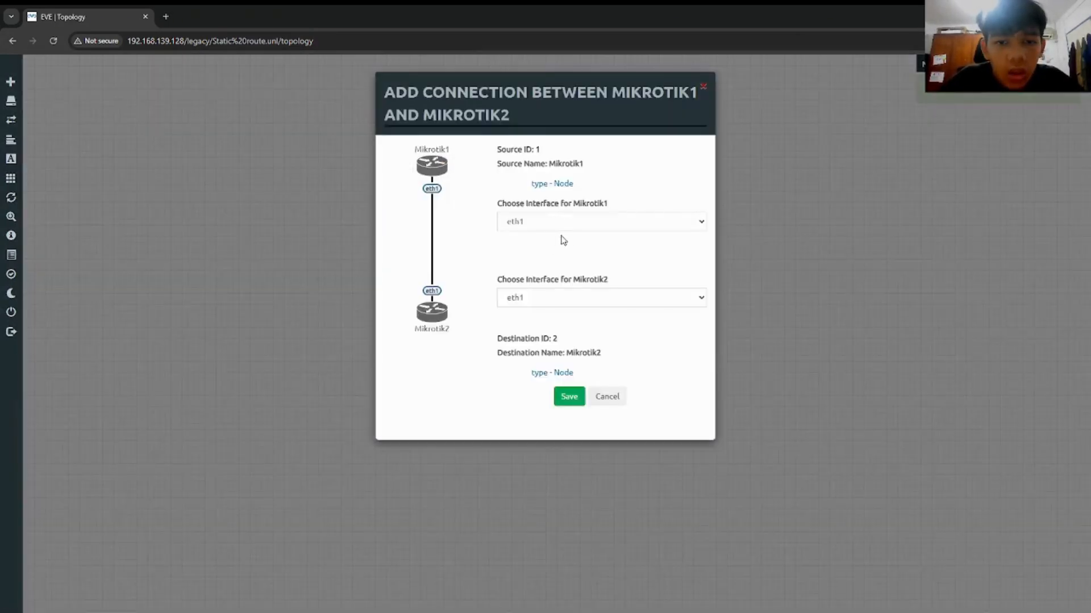
{"action": "left_click", "coordinate": [524, 297]}
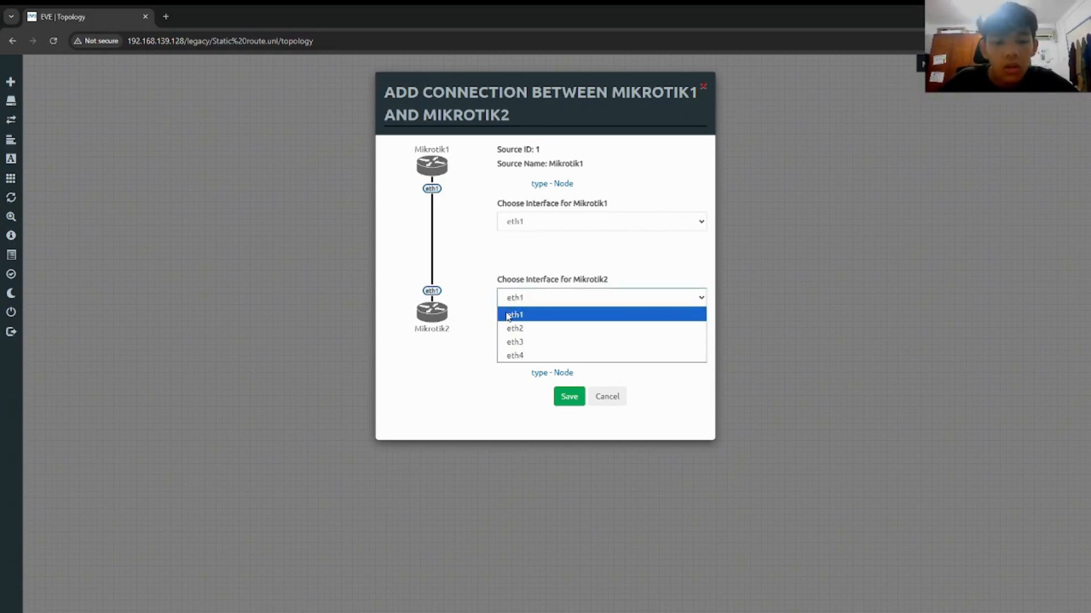
{"action": "left_click", "coordinate": [521, 319]}
{"action": "left_click", "coordinate": [525, 304]}
{"action": "left_click", "coordinate": [526, 328]}
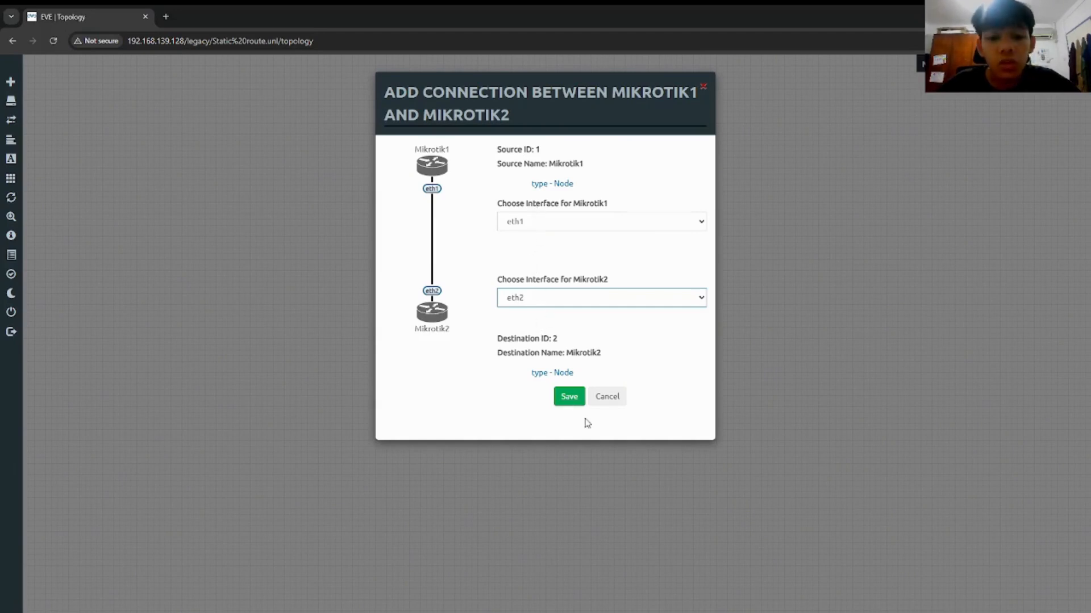
{"action": "left_click", "coordinate": [573, 399]}
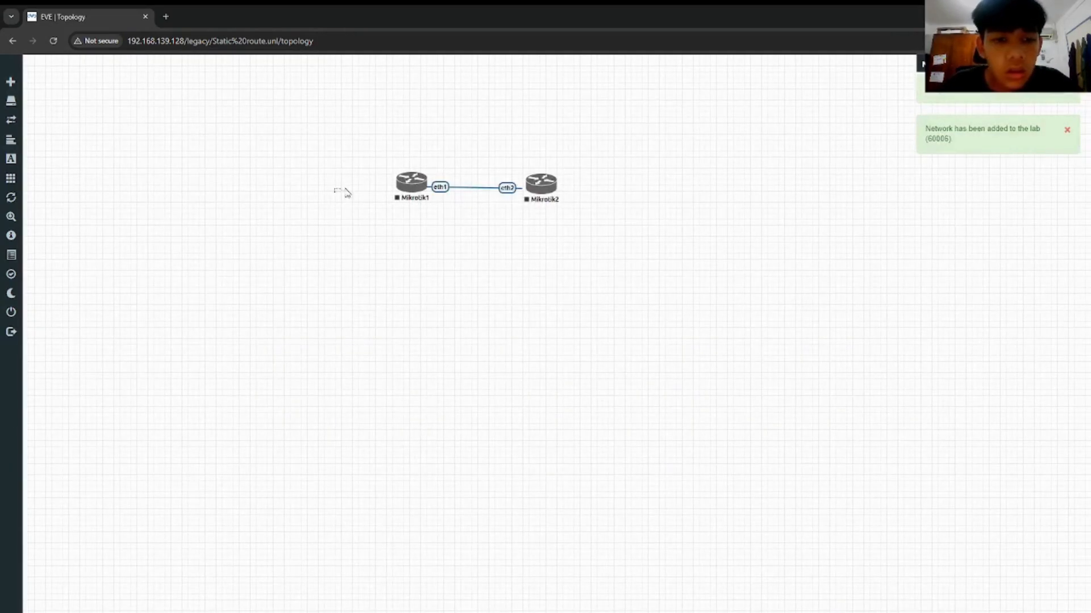
{"action": "left_click_drag", "start_coordinate": [340, 196], "coordinate": [616, 191]}
Step: Start both routers and open their consoles, with Mikrotik1's tab first
{"action": "right_click", "coordinate": [409, 184]}
{"action": "left_click", "coordinate": [468, 206]}
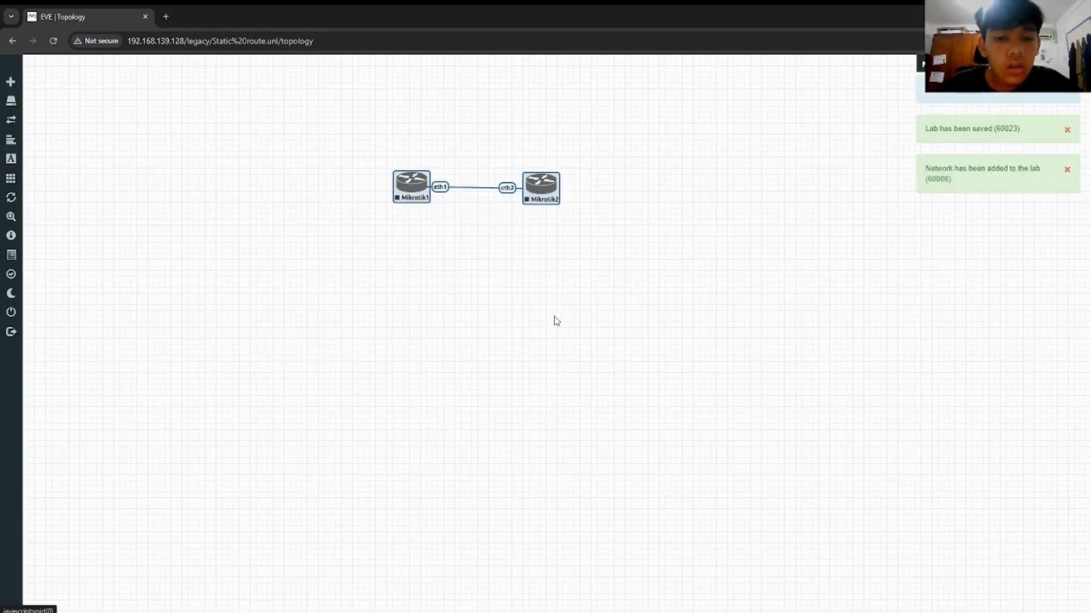
{"action": "left_click", "coordinate": [403, 181]}
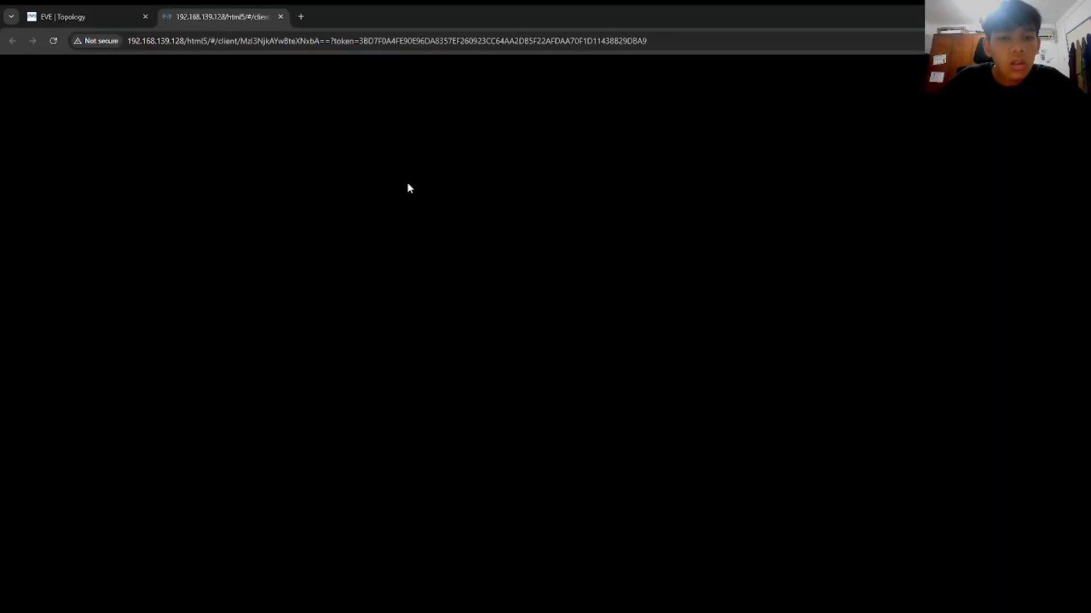
{"action": "left_click", "coordinate": [62, 16]}
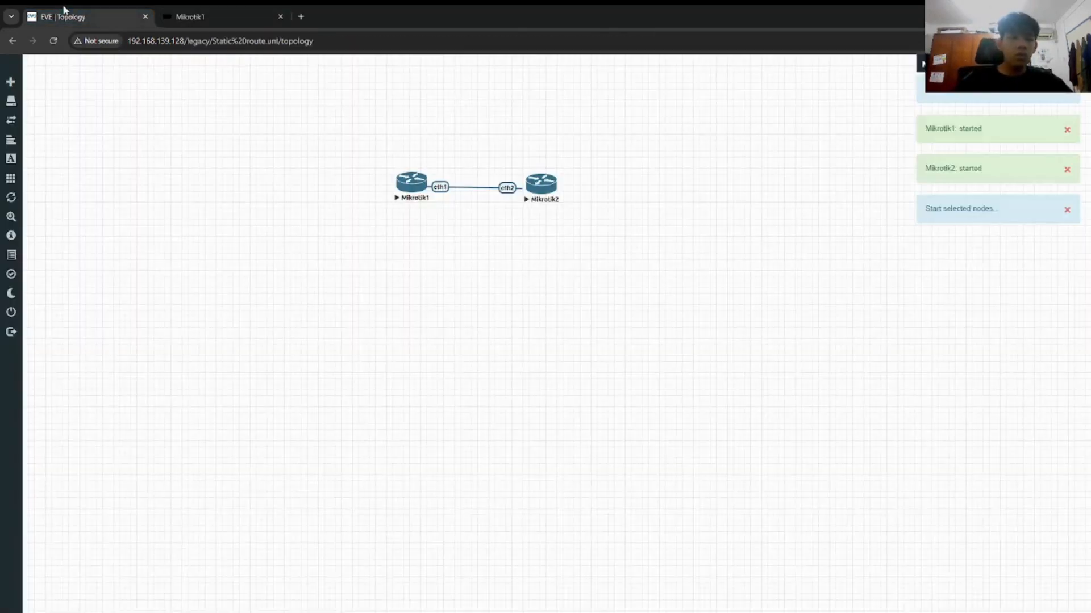
{"action": "left_click", "coordinate": [543, 192]}
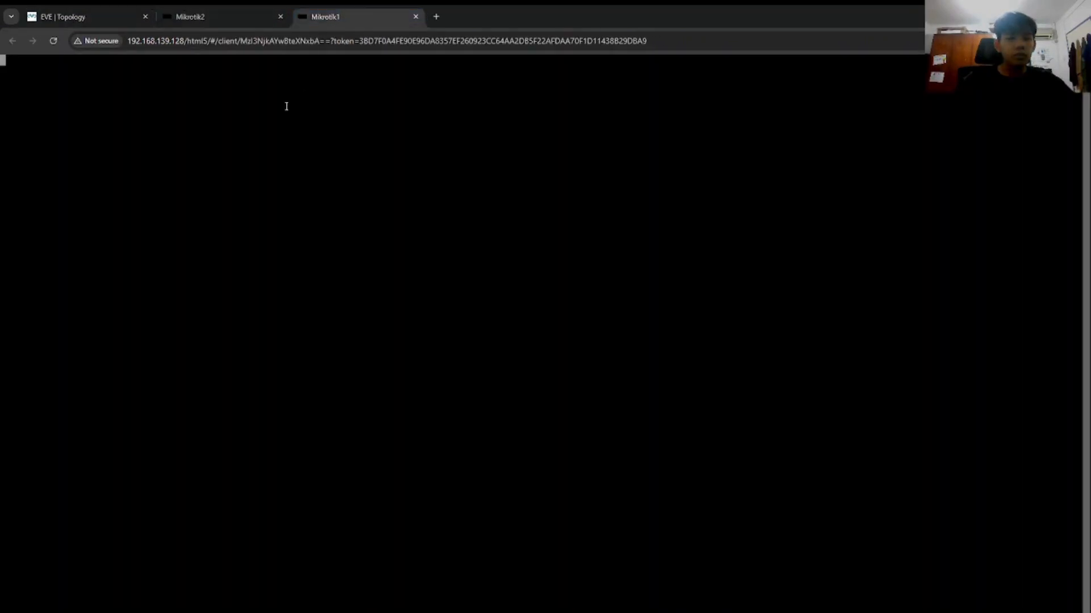
{"action": "left_click_drag", "start_coordinate": [323, 14], "coordinate": [261, 15]}
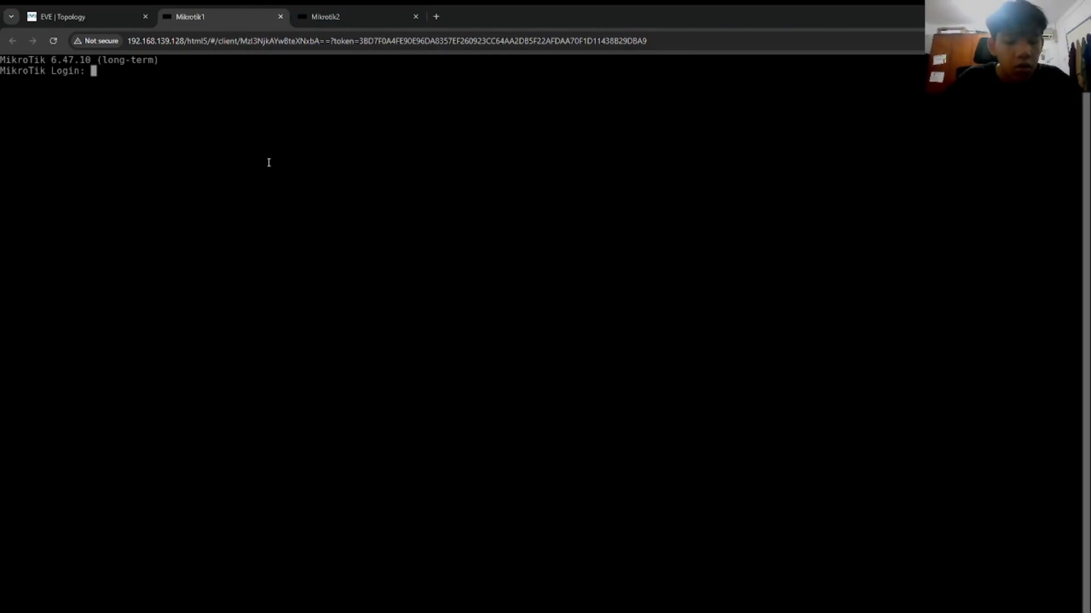
Step: Log into Mikrotik1 as admin with an empty password, declining the license view
{"action": "type", "text": "admin"}
{"action": "key", "text": "Return"}
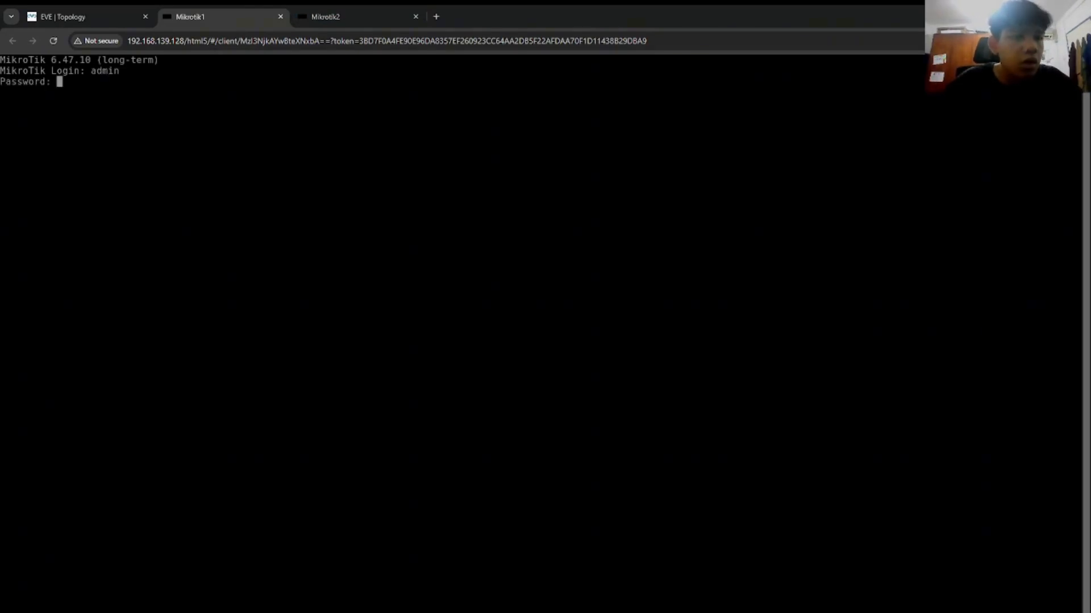
{"action": "key", "text": "Return"}
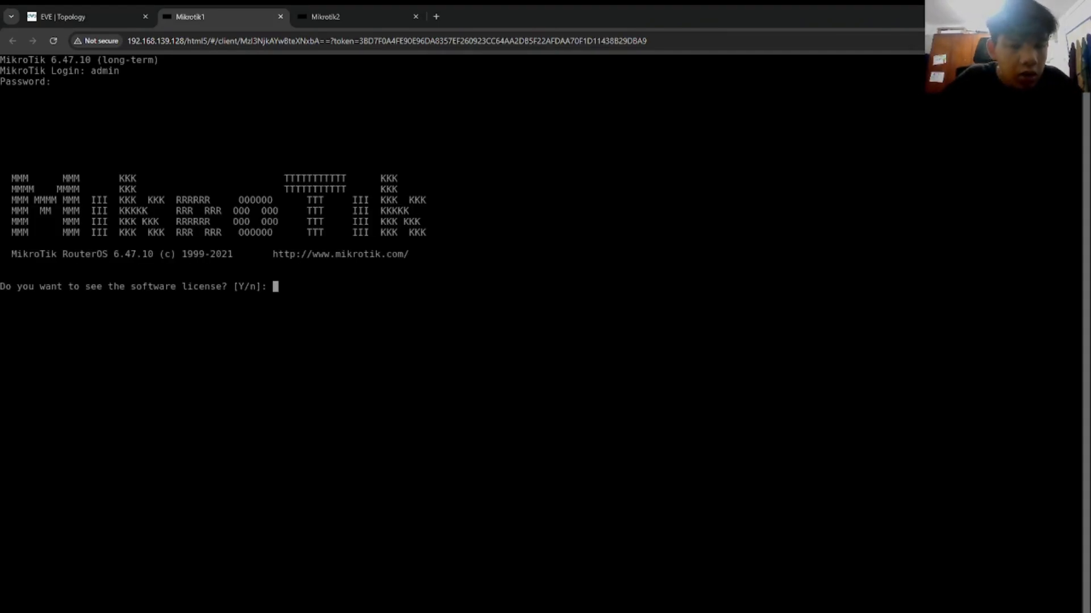
{"action": "type", "text": "n"}
{"action": "key", "text": "Return"}
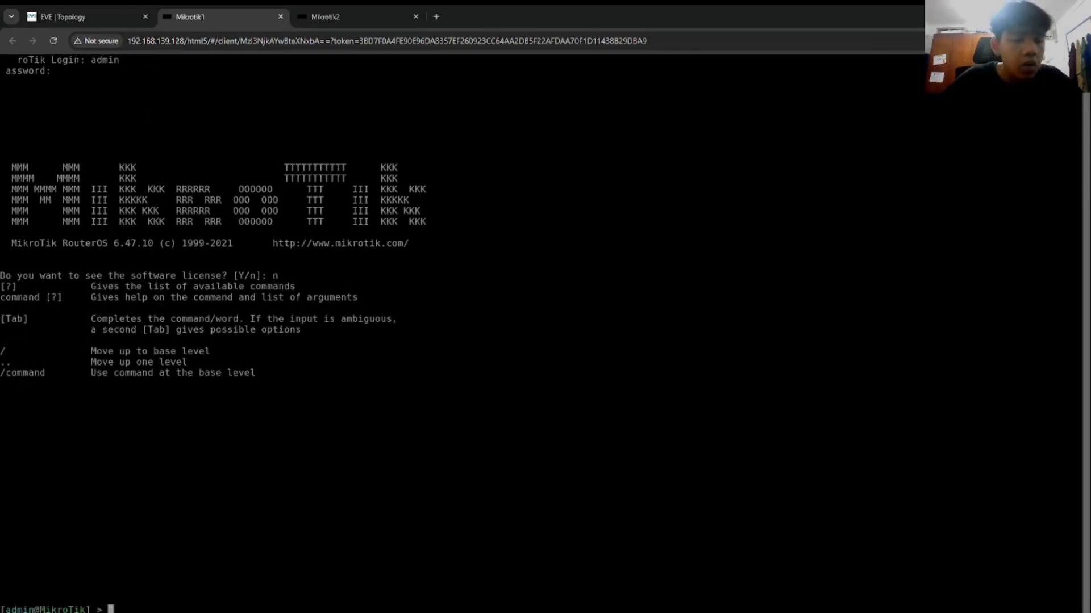
{"action": "left_click", "coordinate": [54, 40]}
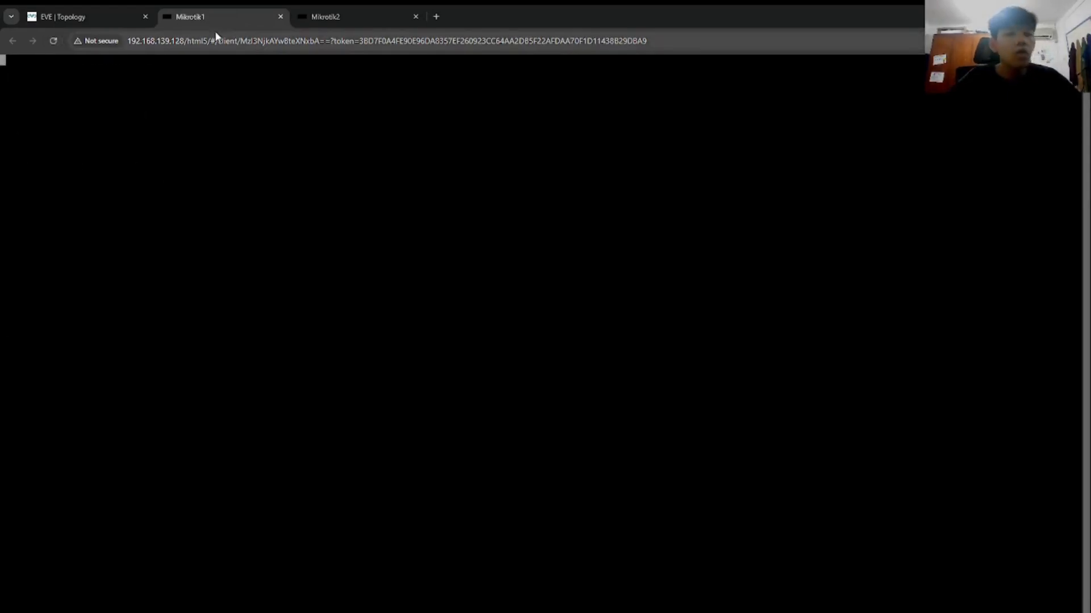
Step: Run 'ip address add address=192.168.88.1/24 interface=ether1' on Mikrotik1
{"action": "key", "text": "Return"}
{"action": "key", "text": "Return"}
{"action": "key", "text": "Return"}
{"action": "key", "text": "Return"}
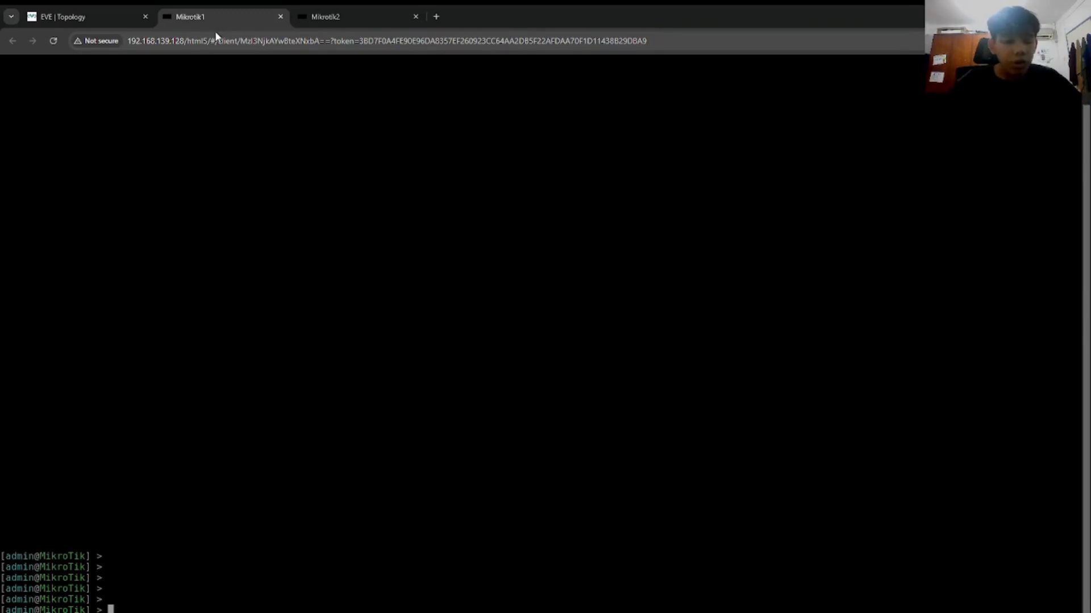
{"action": "key", "text": "Return"}
{"action": "key", "text": "Return"}
{"action": "key", "text": "Return"}
{"action": "key", "text": "Return"}
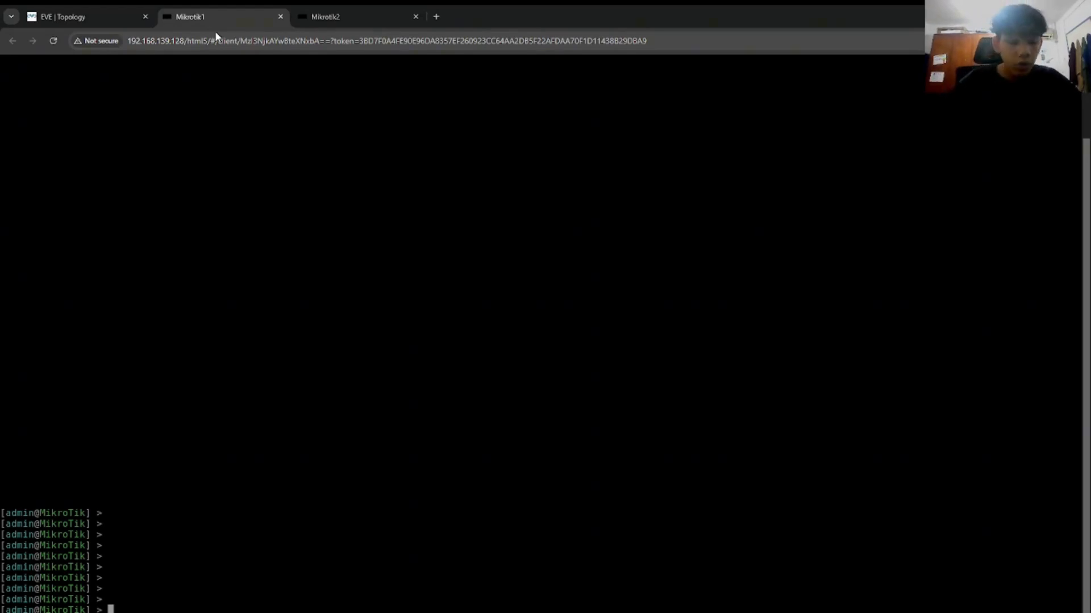
{"action": "type", "text": "ip add add"}
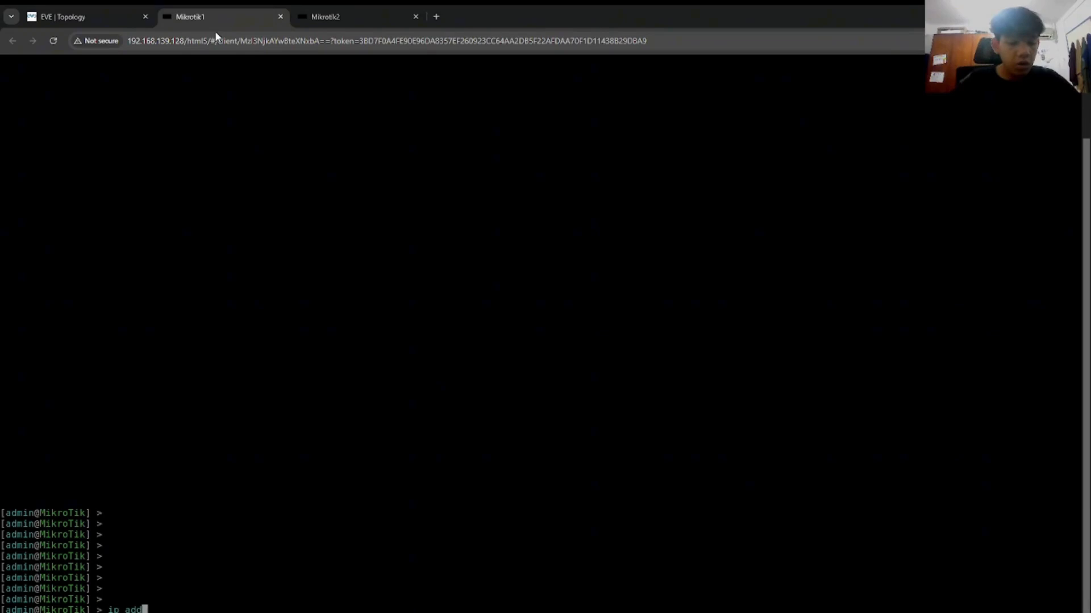
{"action": "key", "text": "BackSpace"}
{"action": "key", "text": "BackSpace"}
{"action": "key", "text": "BackSpace"}
{"action": "key", "text": "BackSpace"}
{"action": "key", "text": "BackSpace"}
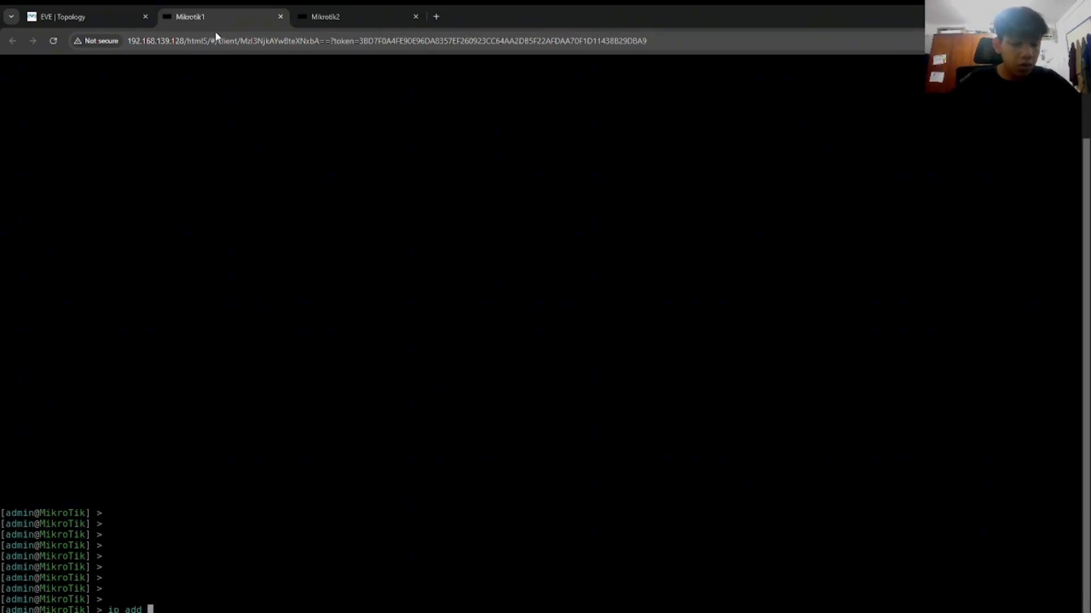
{"action": "key", "text": "Tab"}
{"action": "type", "text": "add address="}
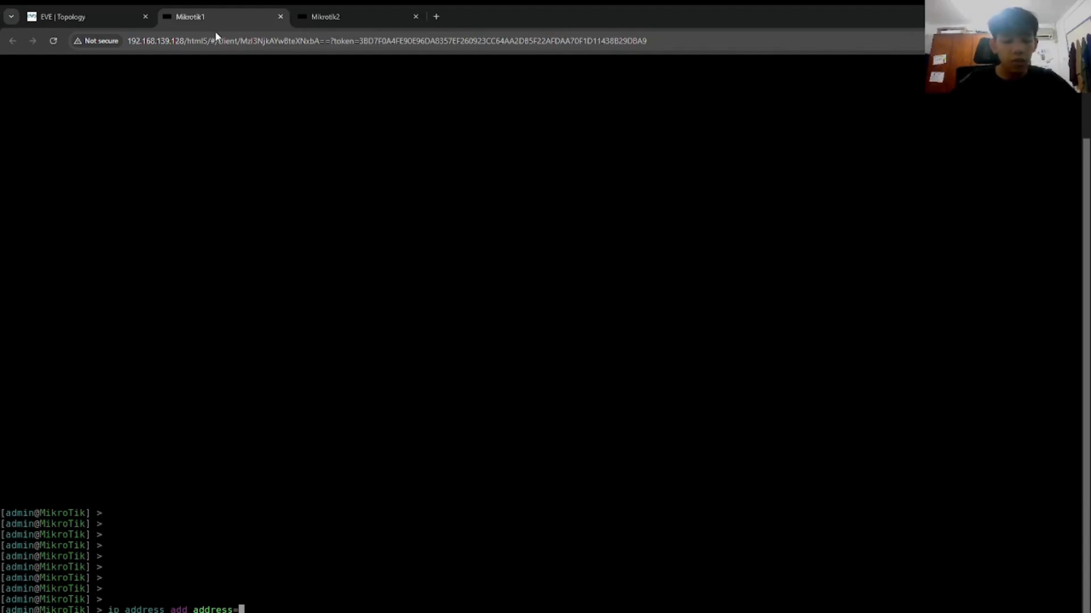
{"action": "type", "text": "192.168"}
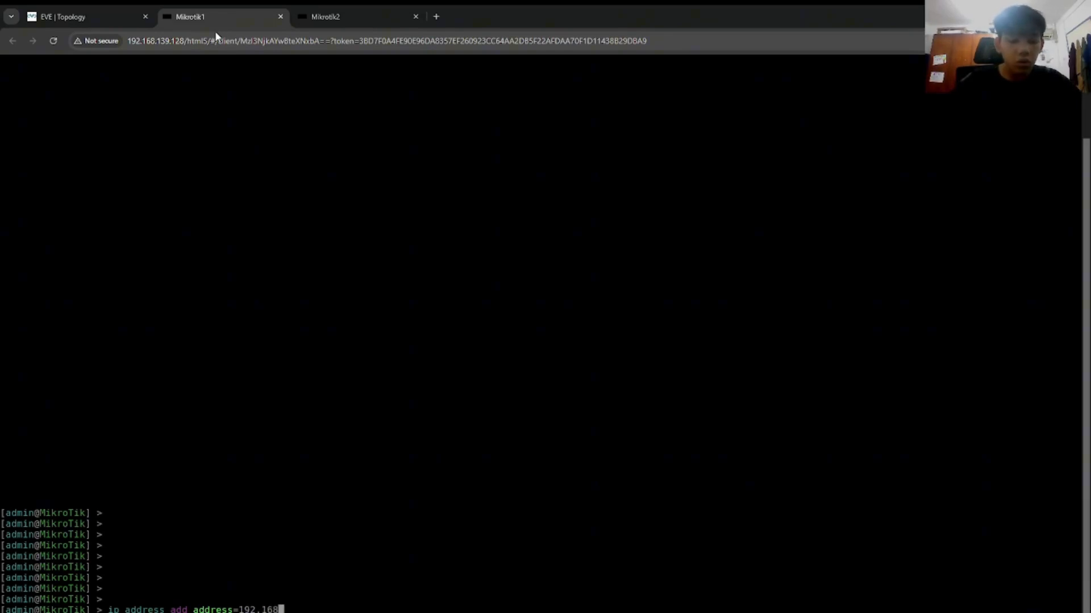
{"action": "type", "text": ".88.1/24 interface="}
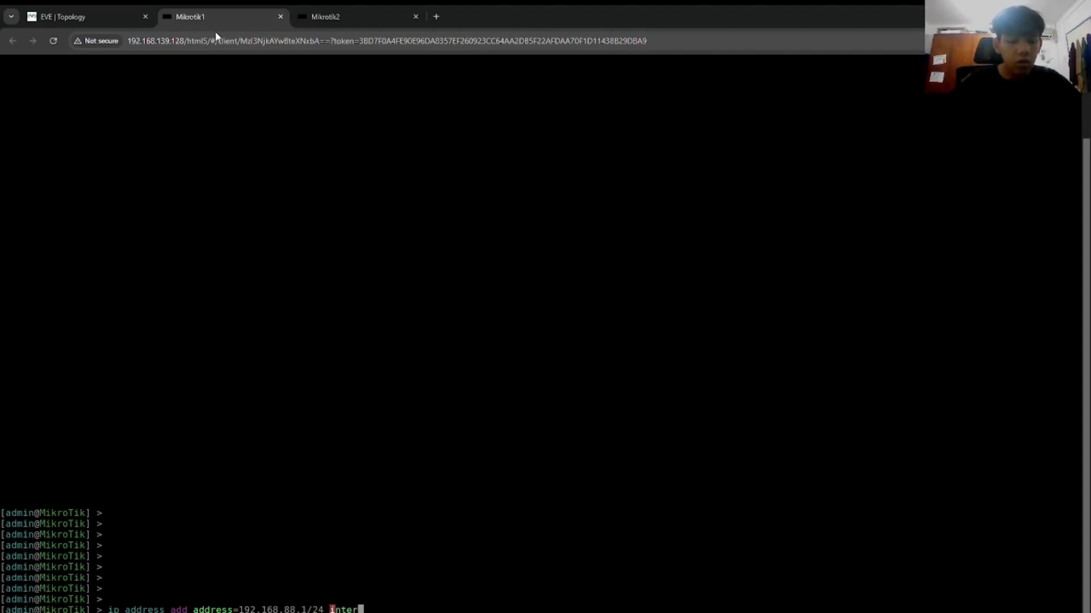
{"action": "left_click", "coordinate": [105, 18]}
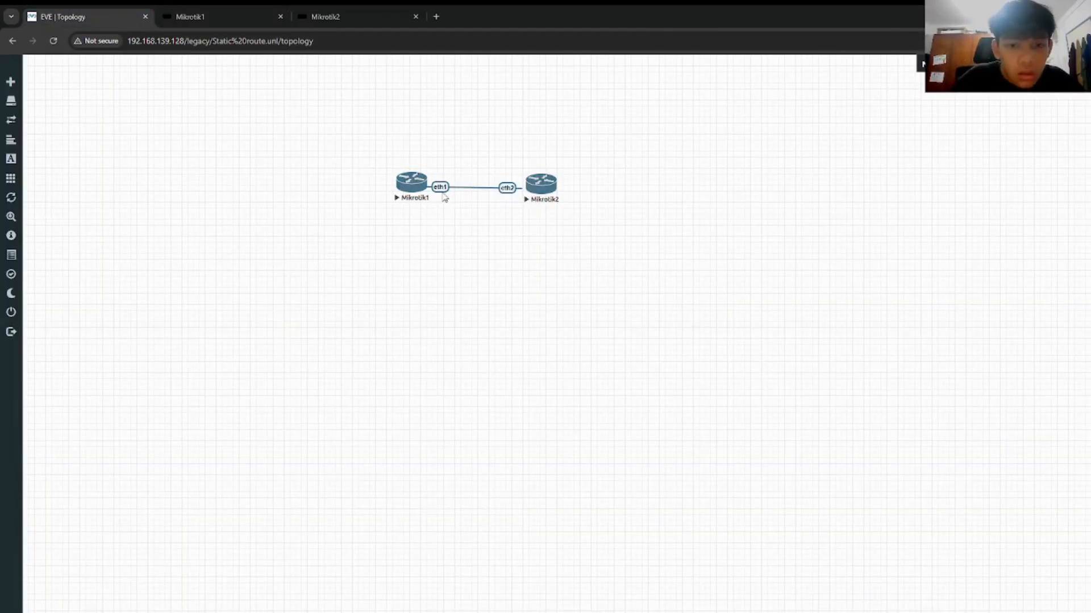
{"action": "left_click", "coordinate": [223, 11]}
{"action": "type", "text": "ether1"}
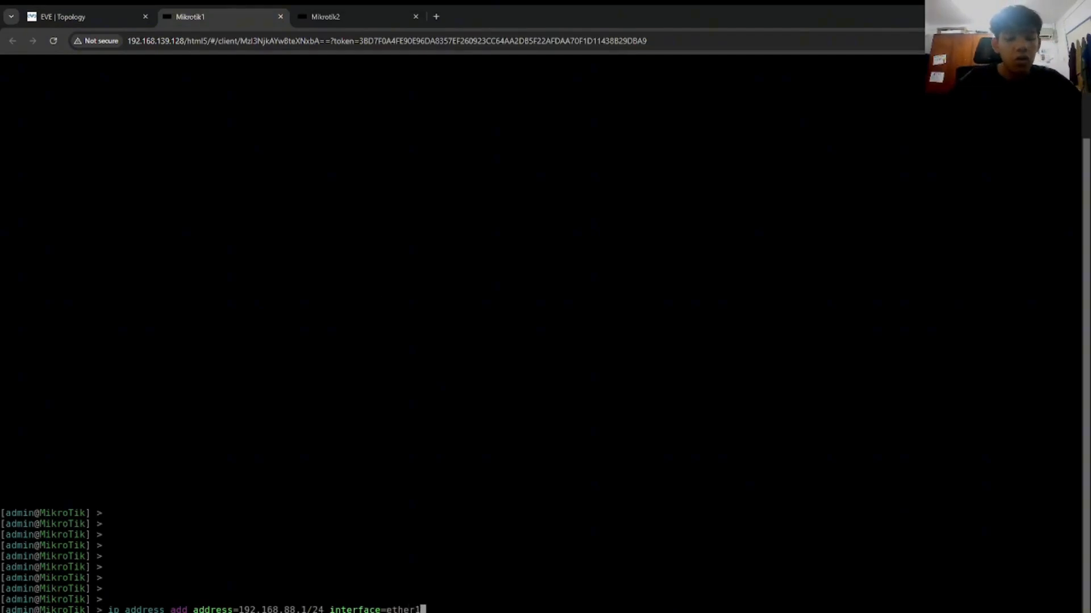
{"action": "key", "text": "Return"}
{"action": "key", "text": "Return"}
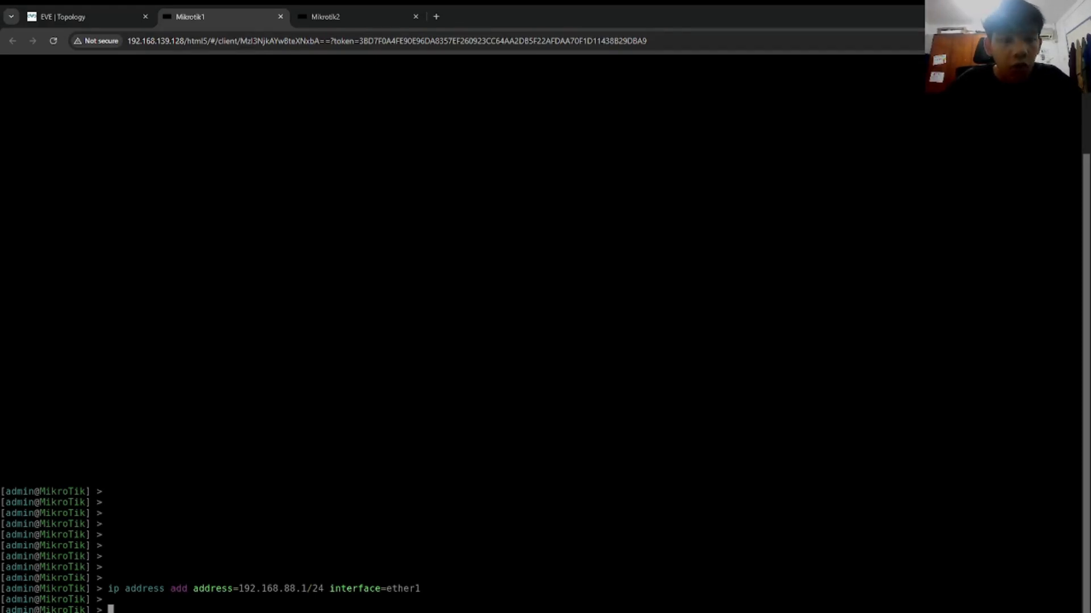
{"action": "left_click", "coordinate": [112, 12]}
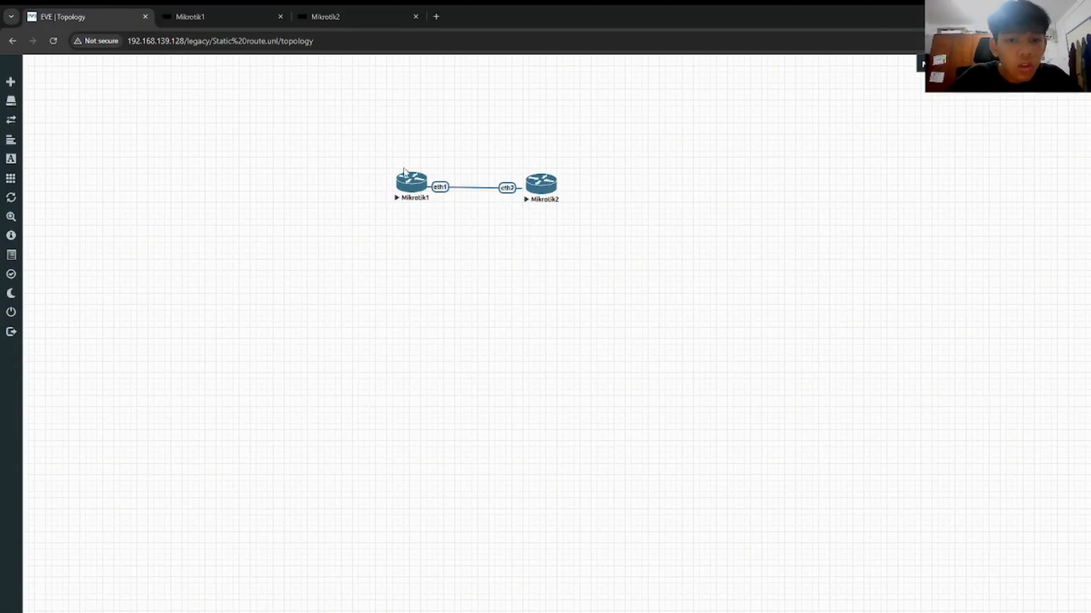
Step: Add address 10.10.10.1/24 on Mikrotik1's ether2
{"action": "left_click", "coordinate": [241, 11]}
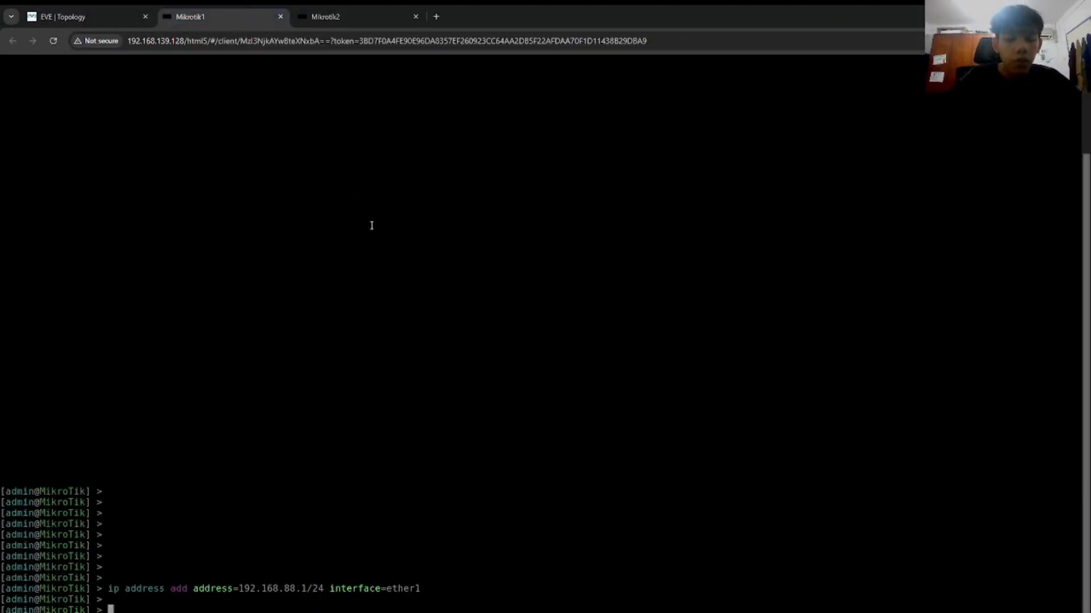
{"action": "type", "text": "ip ad"}
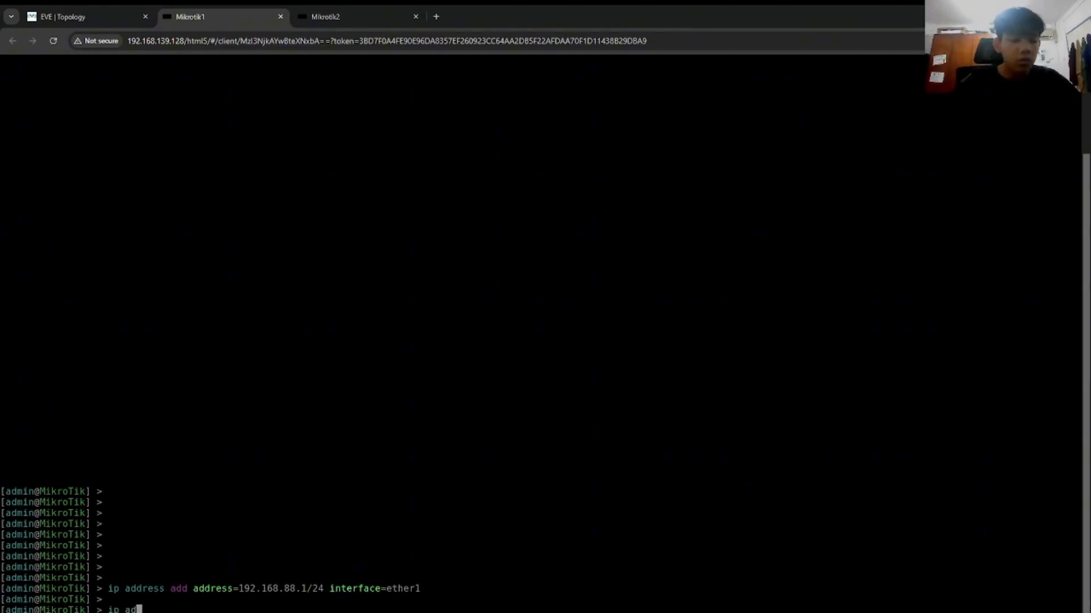
{"action": "type", "text": "dress add  address="}
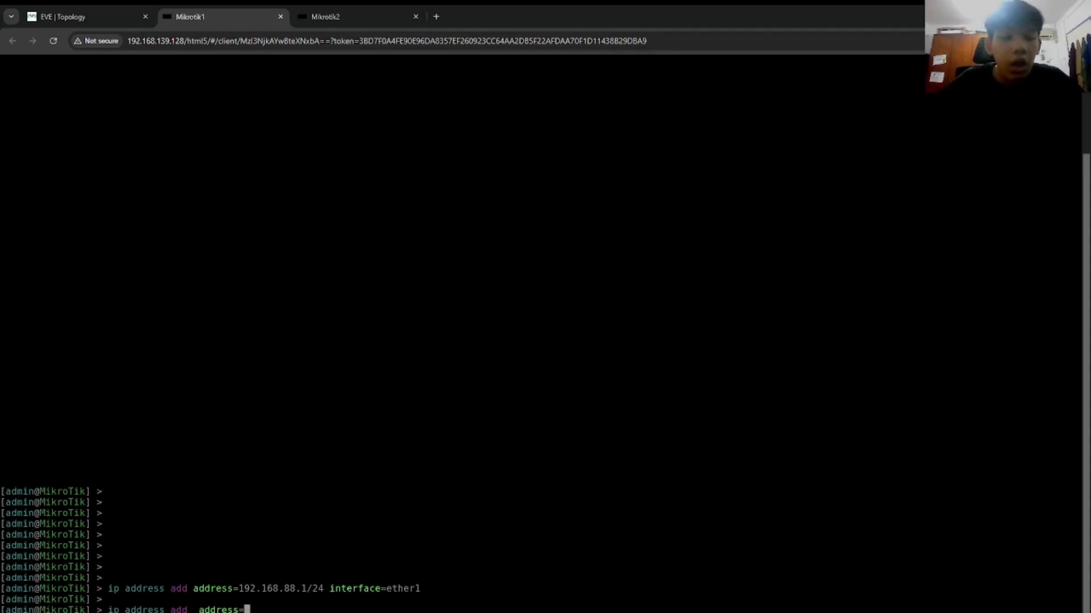
{"action": "type", "text": "10.10.10"}
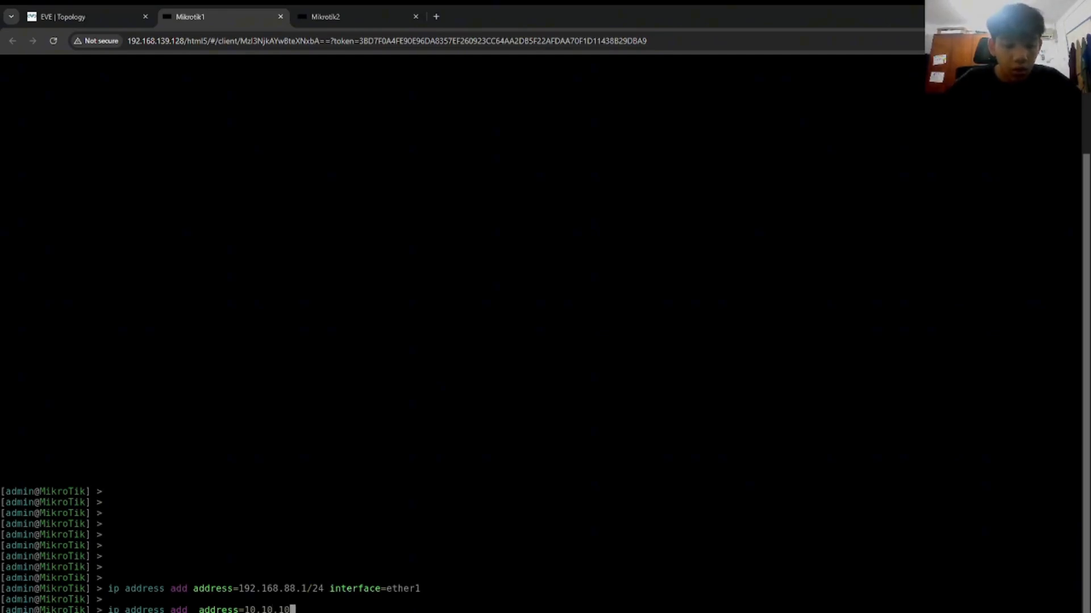
{"action": "type", "text": ".1/24"}
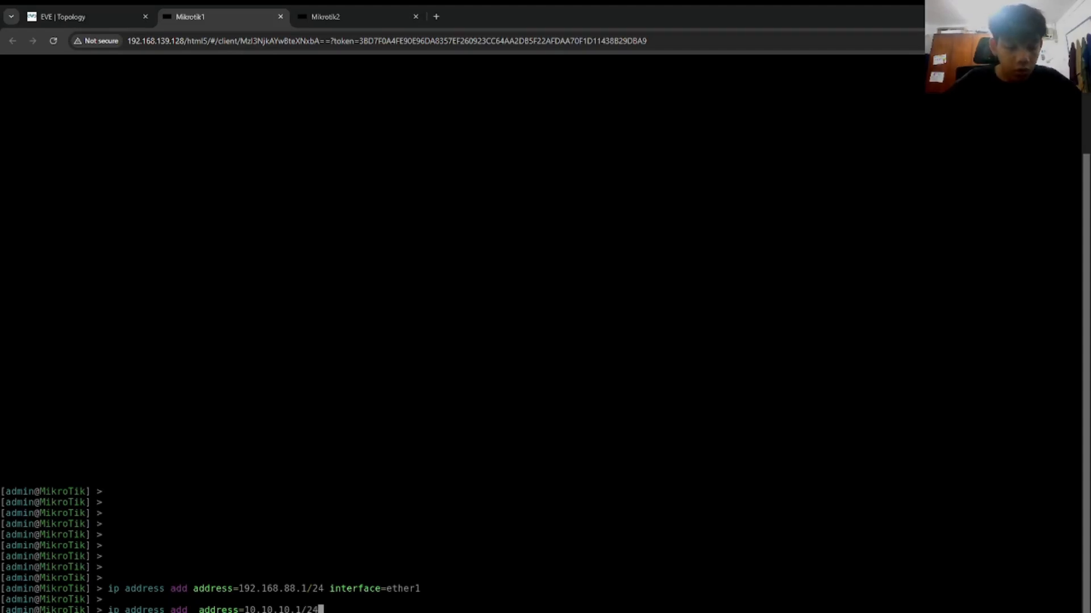
{"action": "type", "text": " interface="}
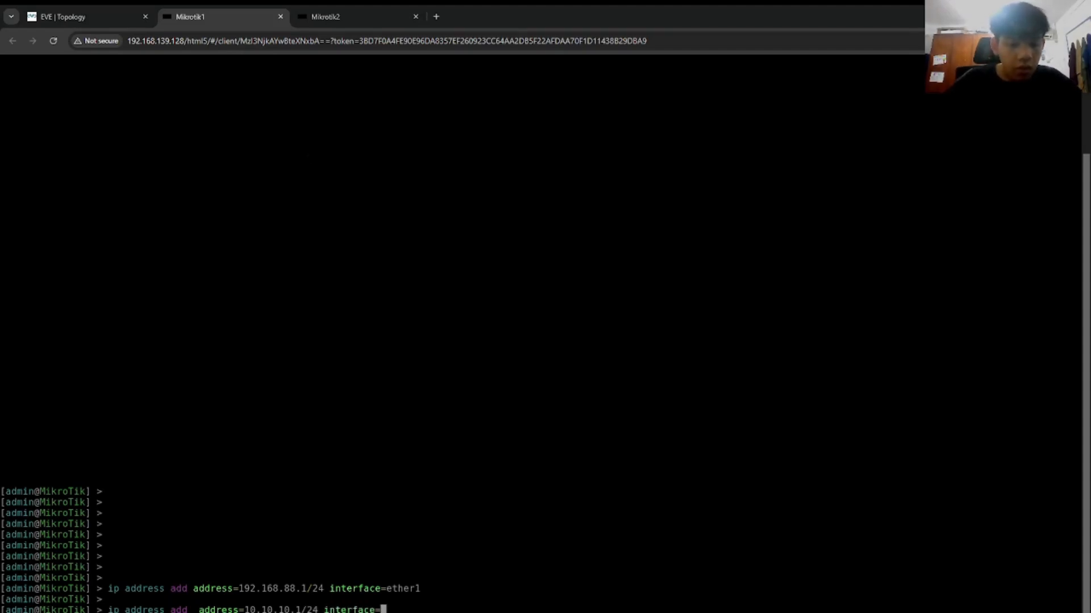
{"action": "left_click", "coordinate": [43, 8]}
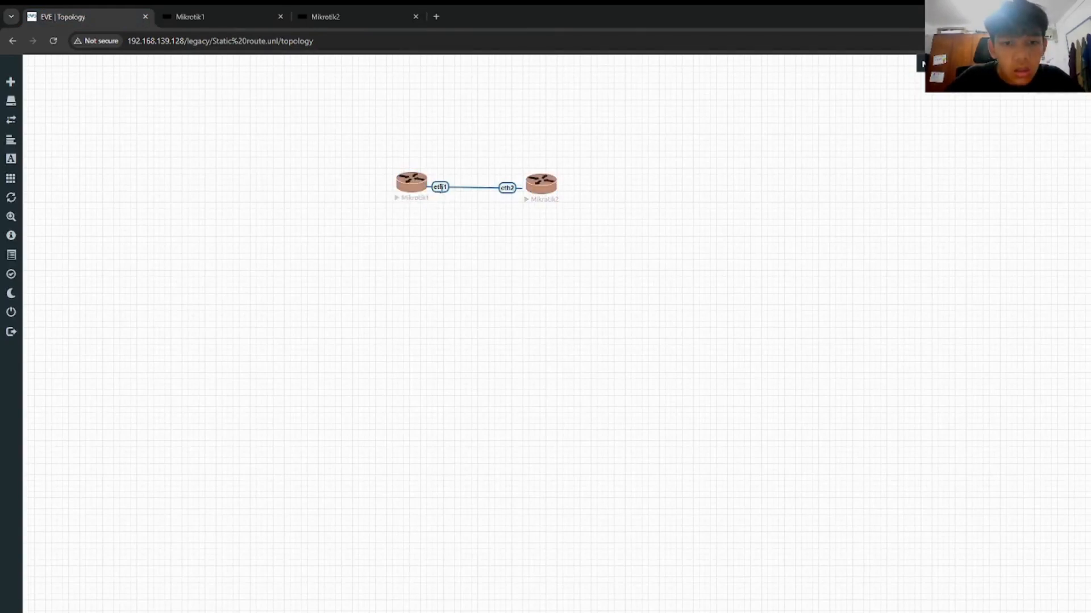
{"action": "key", "text": "ctrl+Tab"}
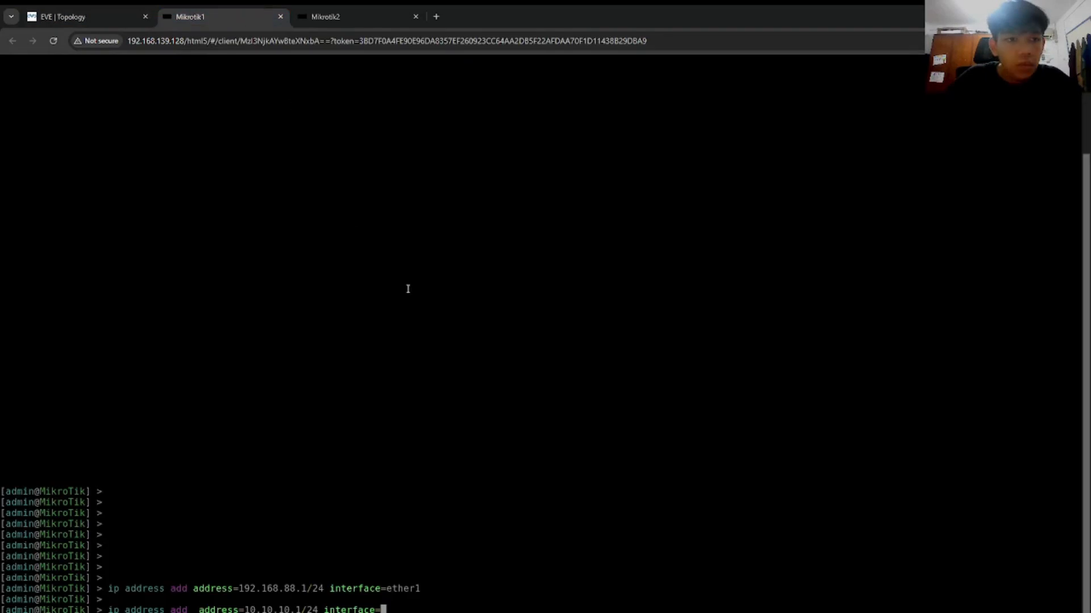
{"action": "type", "text": "ether2"}
{"action": "key", "text": "Return"}
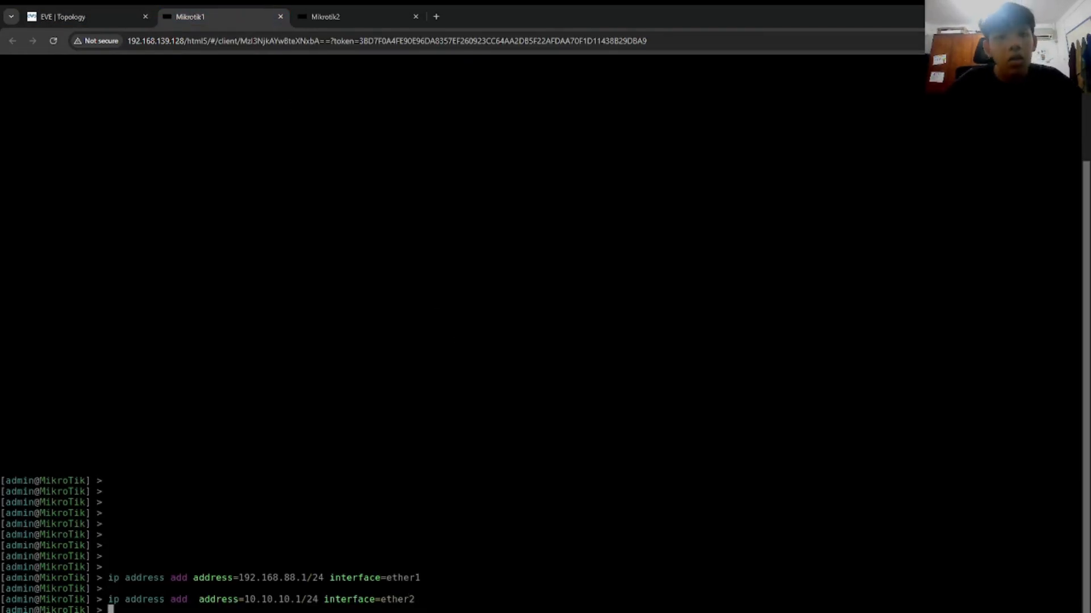
Step: Run 'ip address print' to confirm both Mikrotik1 addresses, then view the topology
{"action": "type", "text": "ip address print"}
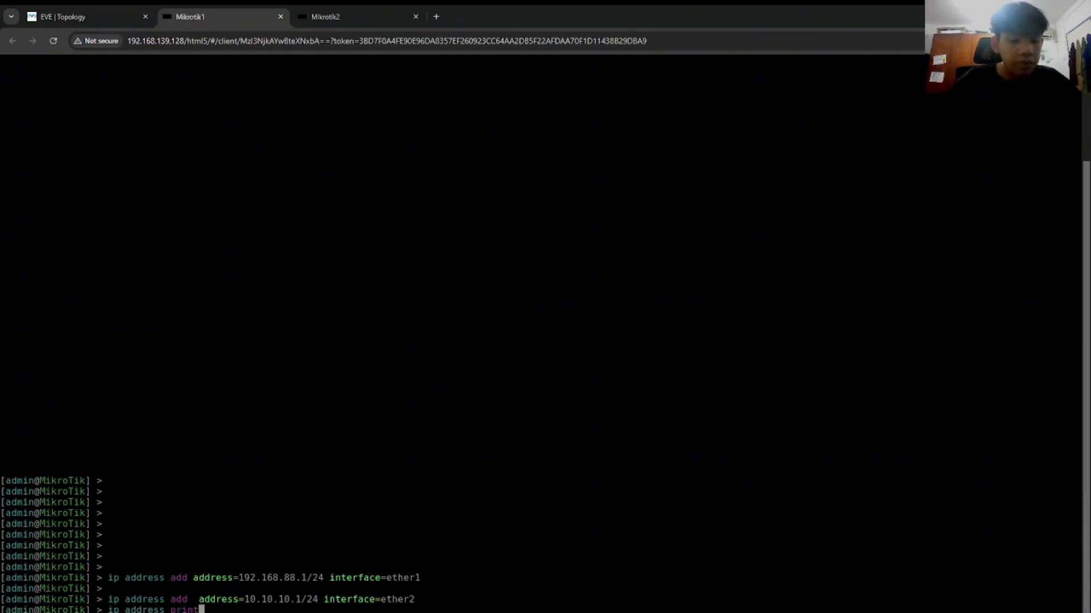
{"action": "key", "text": "Return"}
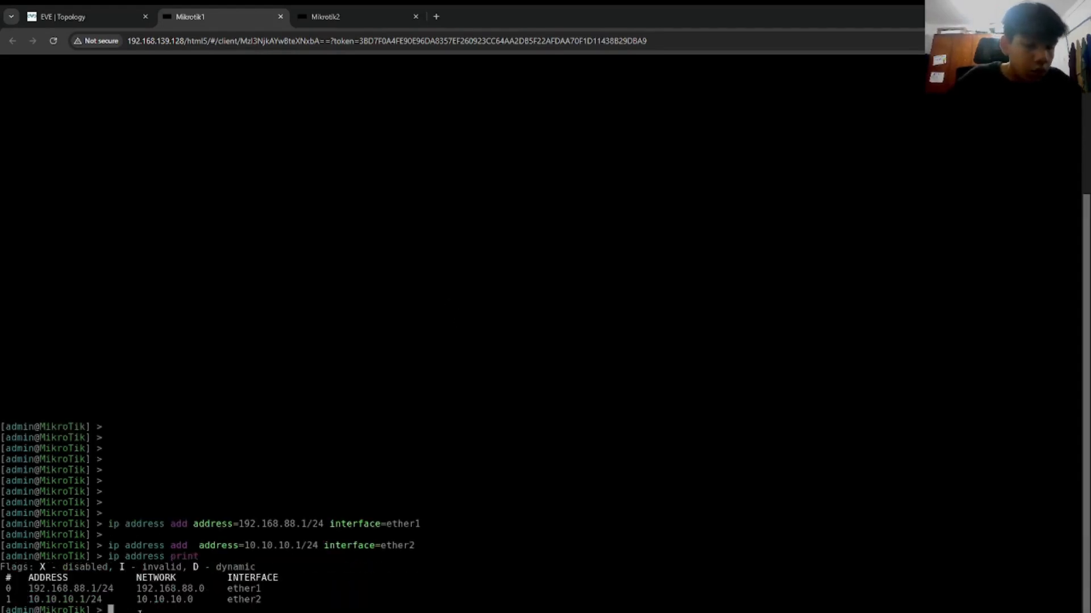
{"action": "scroll", "coordinate": [272, 481], "scroll_direction": "up", "scroll_amount": 3}
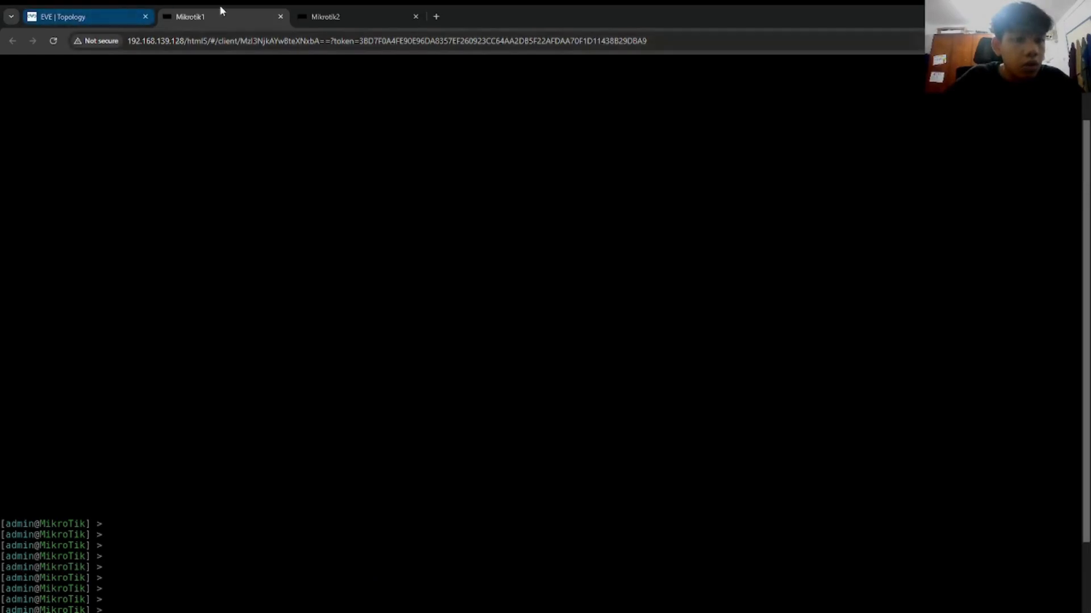
{"action": "scroll", "coordinate": [219, 305], "scroll_direction": "down", "scroll_amount": 3}
{"action": "left_click", "coordinate": [91, 23]}
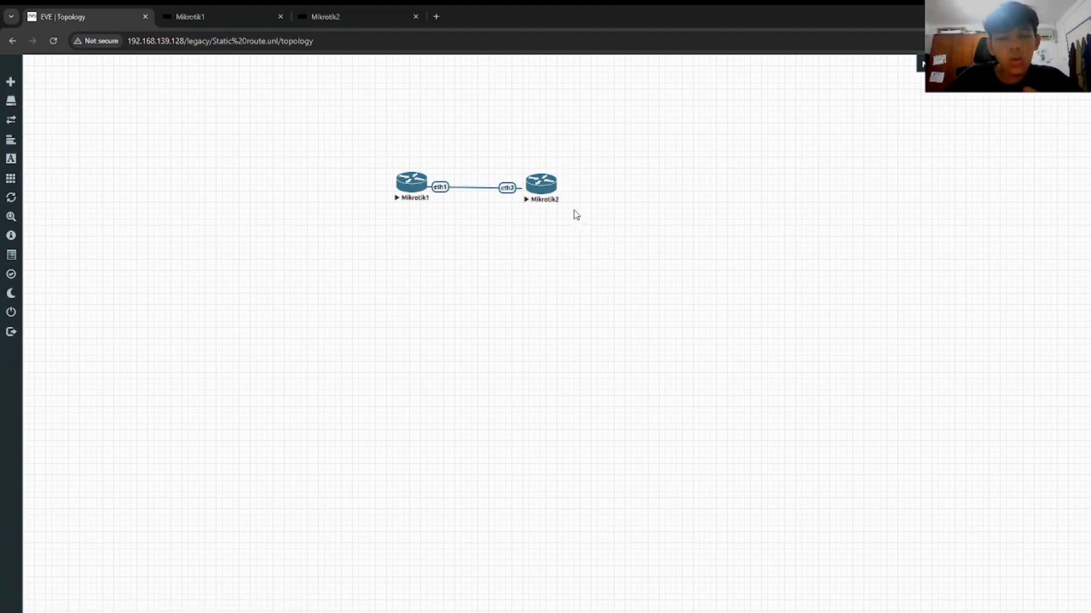
Step: Log into the Mikrotik2 console as admin with an empty password, answering n
{"action": "left_click", "coordinate": [352, 17]}
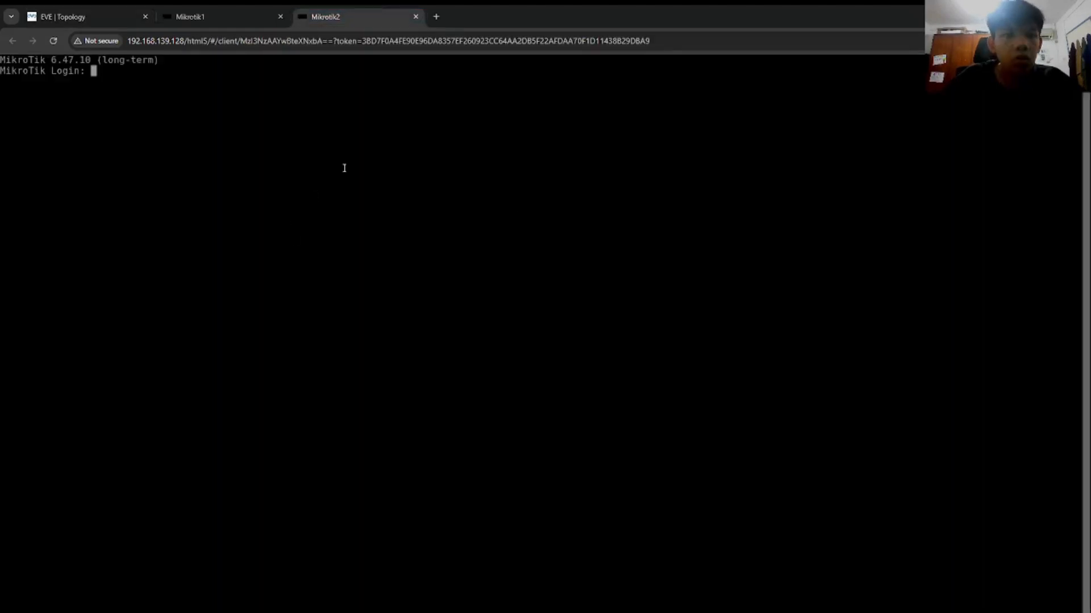
{"action": "type", "text": "admin"}
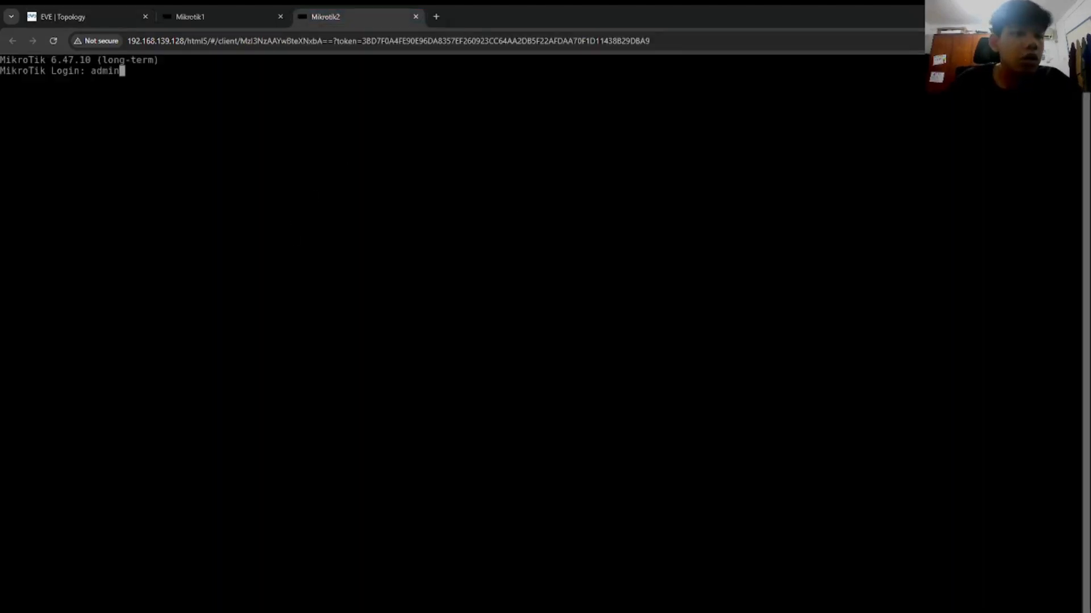
{"action": "key", "text": "Return"}
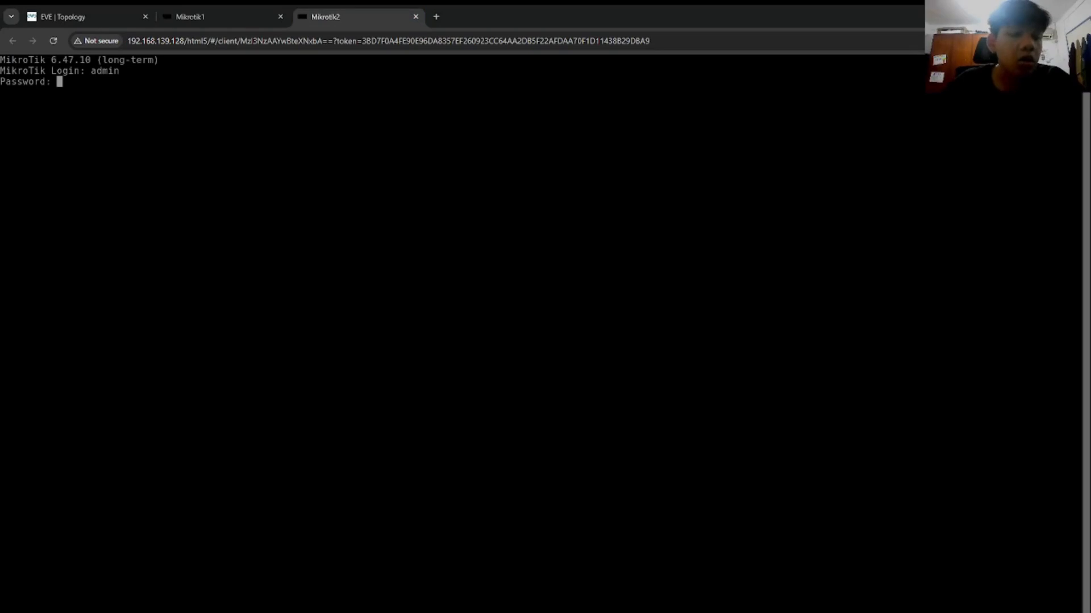
{"action": "key", "text": "Return"}
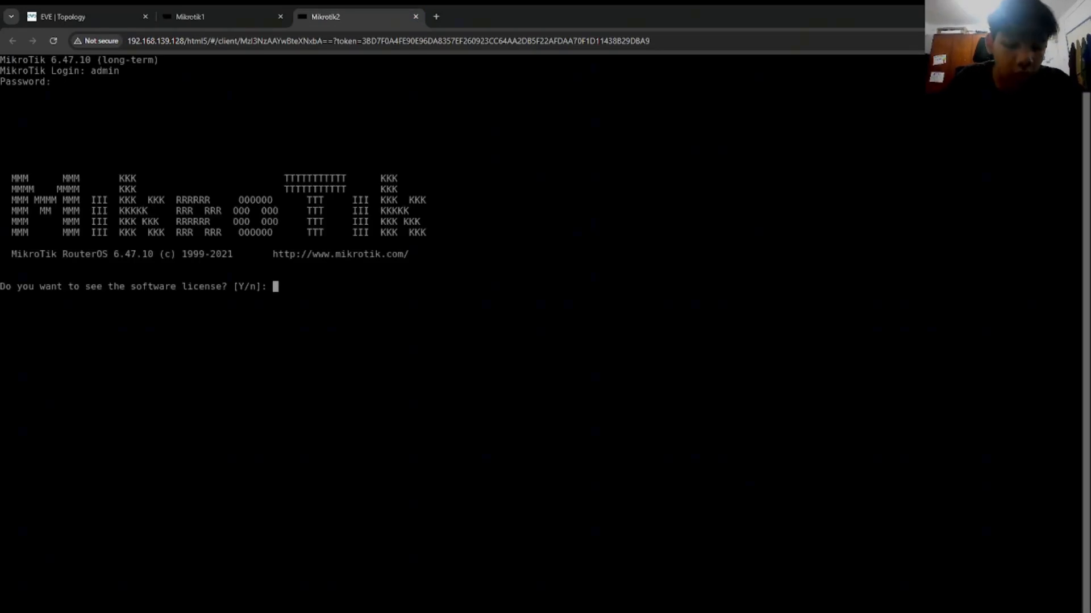
{"action": "type", "text": "n"}
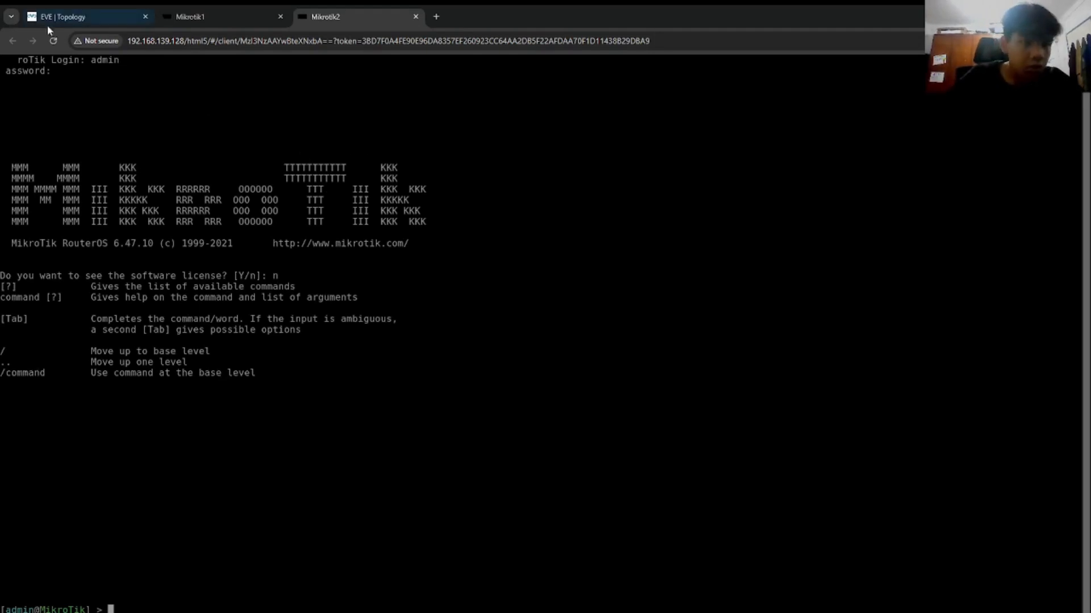
{"action": "left_click", "coordinate": [53, 44]}
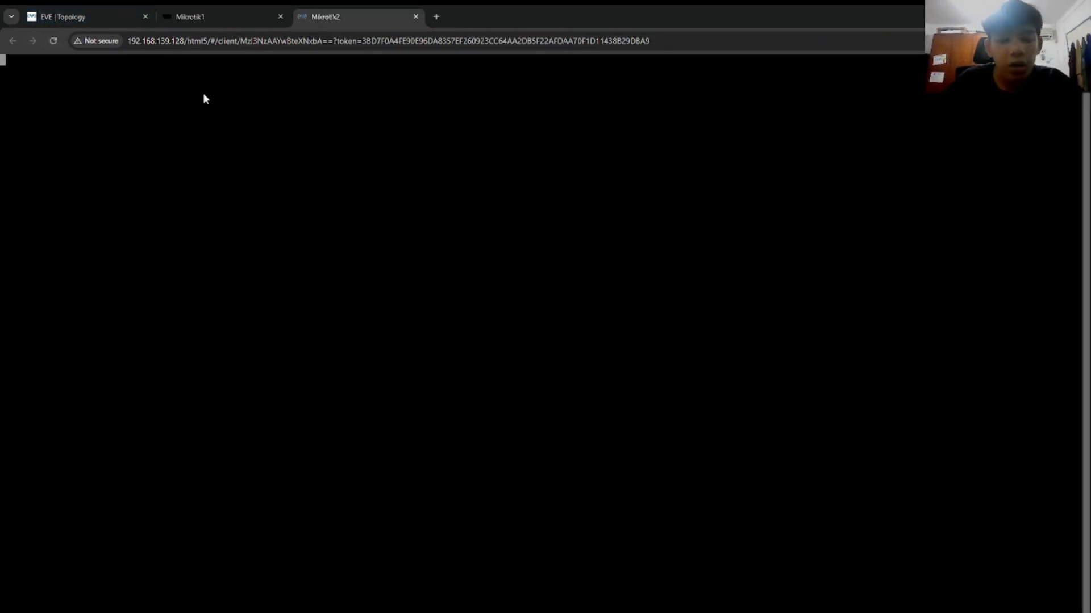
{"action": "key", "text": "Return"}
{"action": "key", "text": "Return"}
{"action": "key", "text": "Return"}
{"action": "key", "text": "Return"}
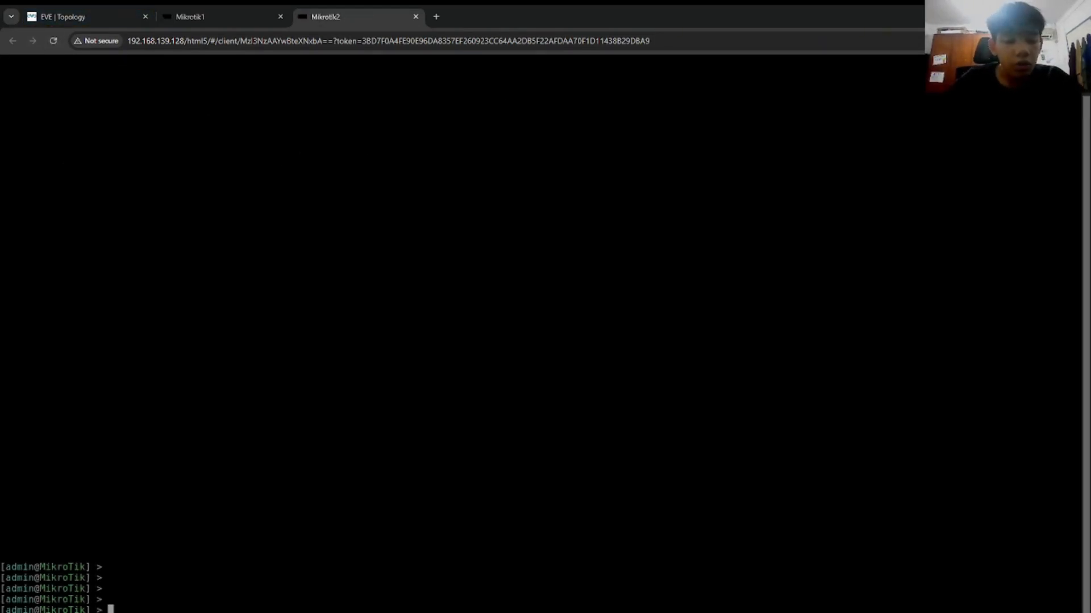
Step: Run 'ip address add address=172.168.22.1/24 interface=ether2' on Mikrotik2
{"action": "type", "text": "ip address "}
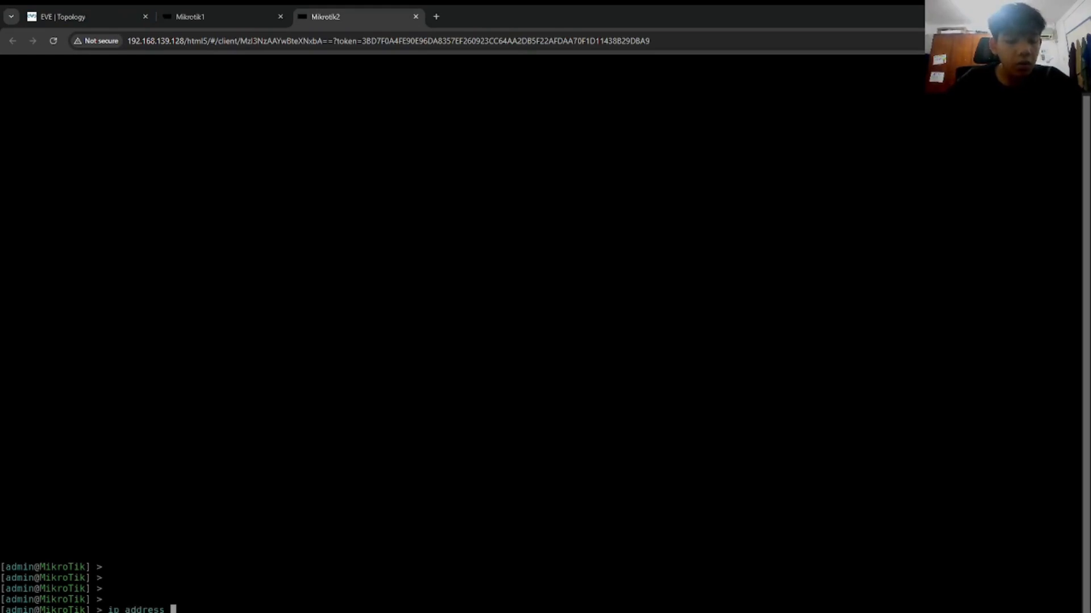
{"action": "type", "text": "add address="}
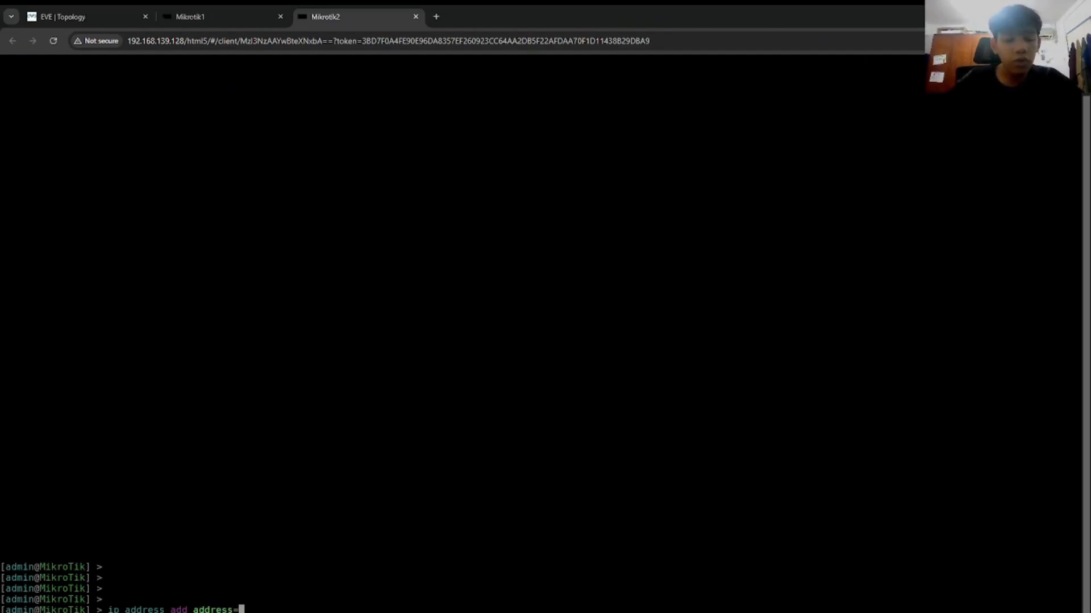
{"action": "type", "text": "172.168"}
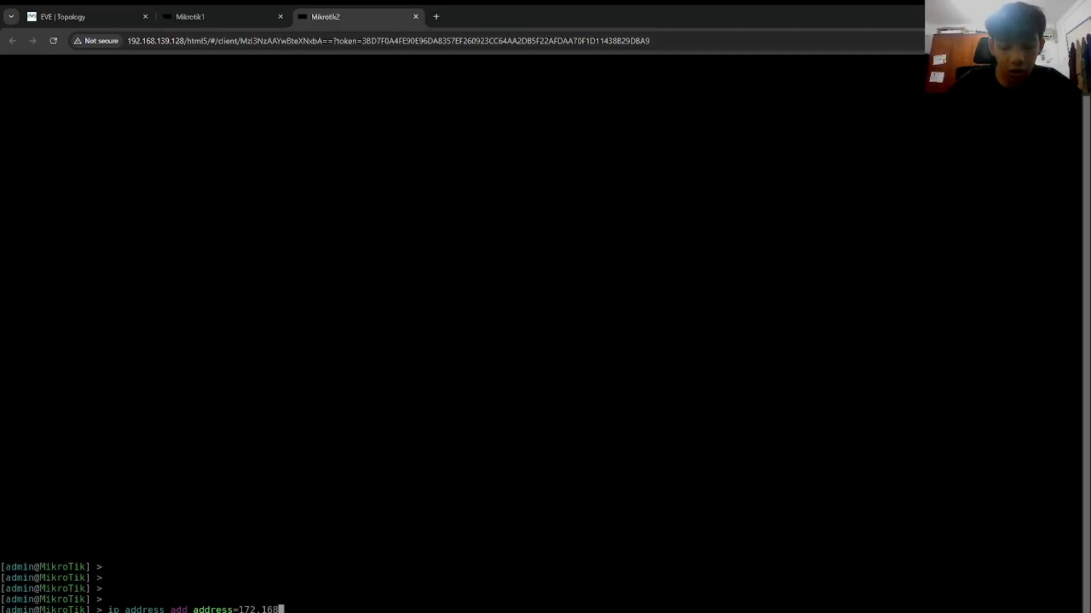
{"action": "type", "text": ".22.1"}
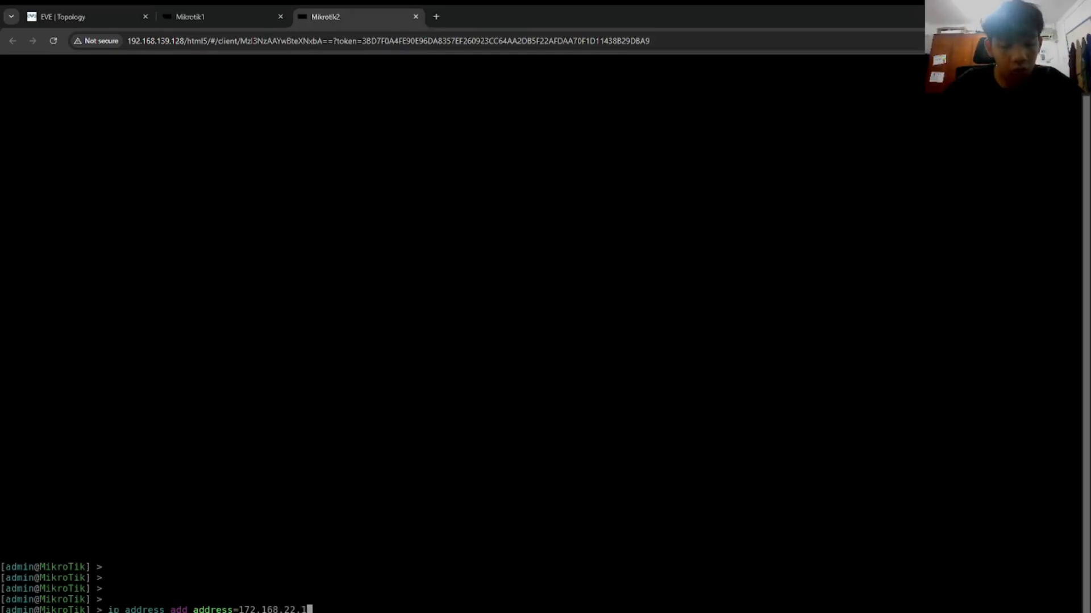
{"action": "type", "text": "/24 interface=ether2"}
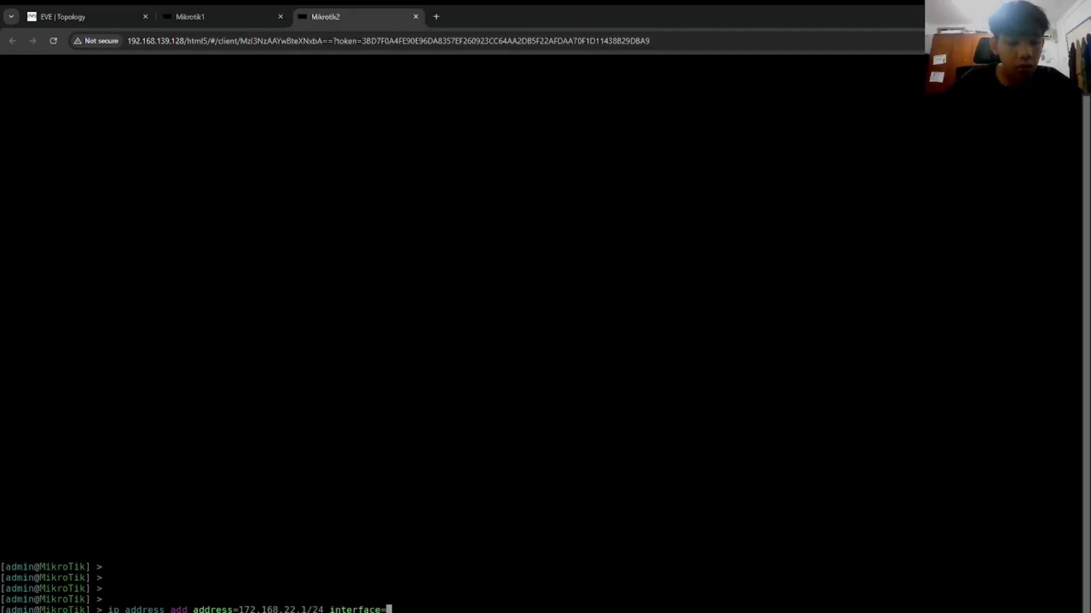
{"action": "left_click", "coordinate": [83, 13]}
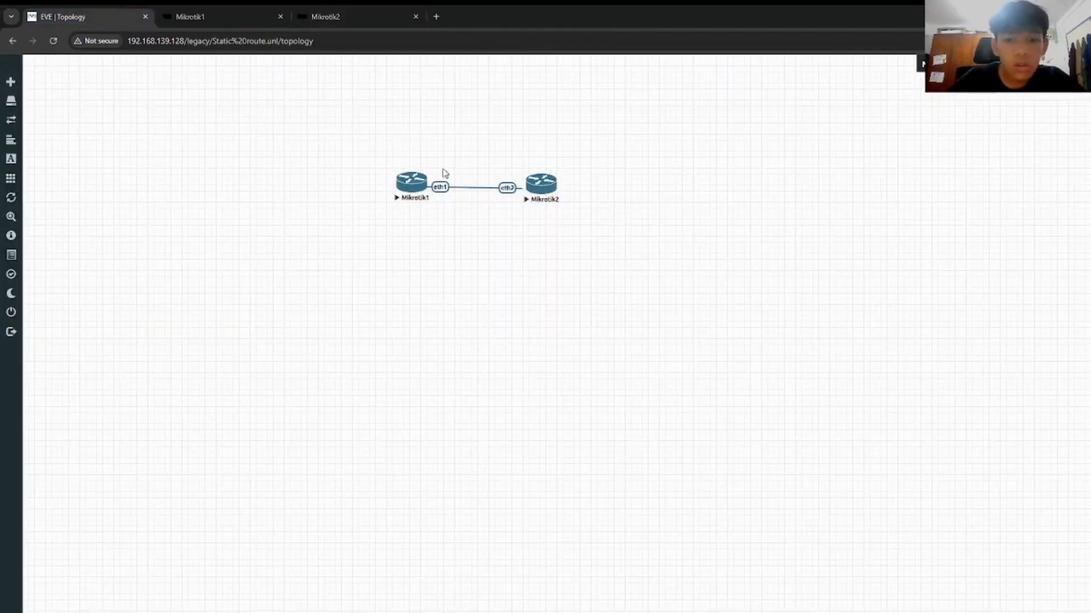
{"action": "left_click", "coordinate": [359, 16]}
{"action": "key", "text": "Return"}
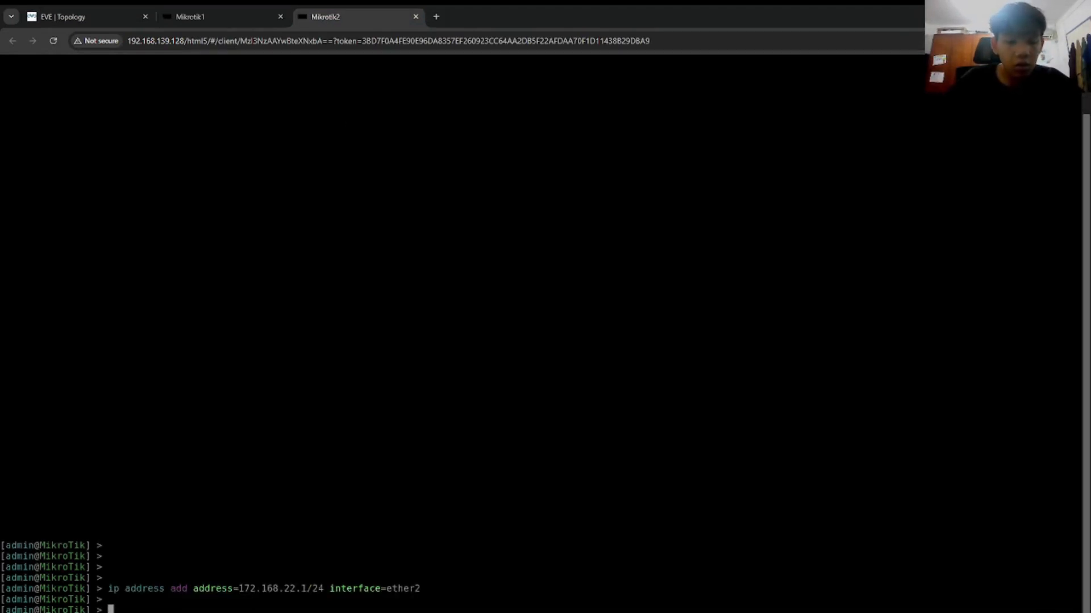
{"action": "left_click", "coordinate": [77, 17]}
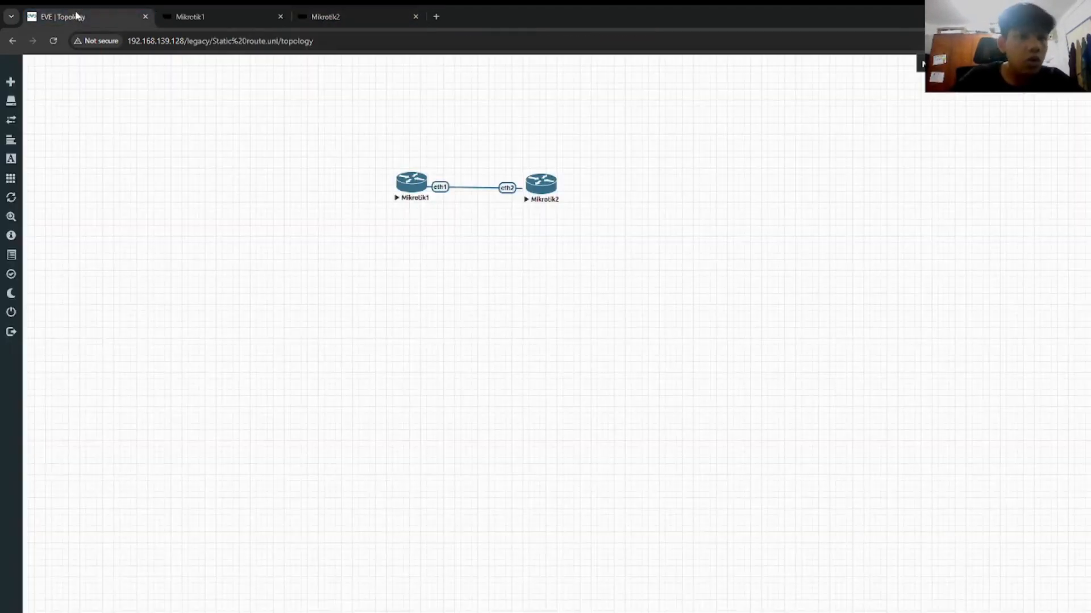
{"action": "left_click", "coordinate": [349, 16]}
{"action": "left_click", "coordinate": [136, 16]}
{"action": "key", "text": "ctrl+3"}
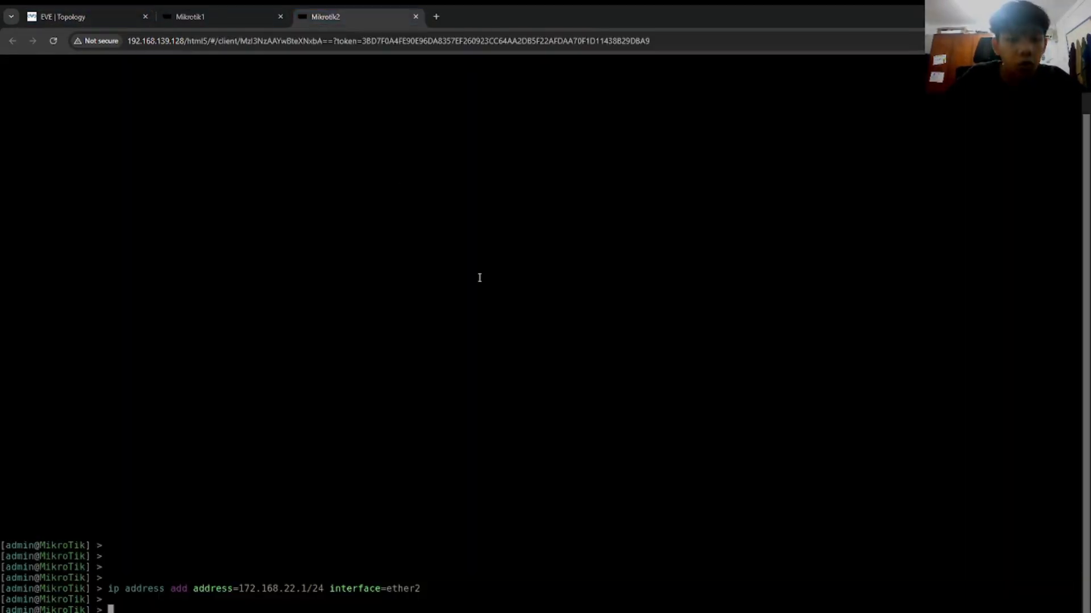
Step: Add address 10.10.10.2/24 on Mikrotik2's ether1
{"action": "left_click", "coordinate": [286, 11]}
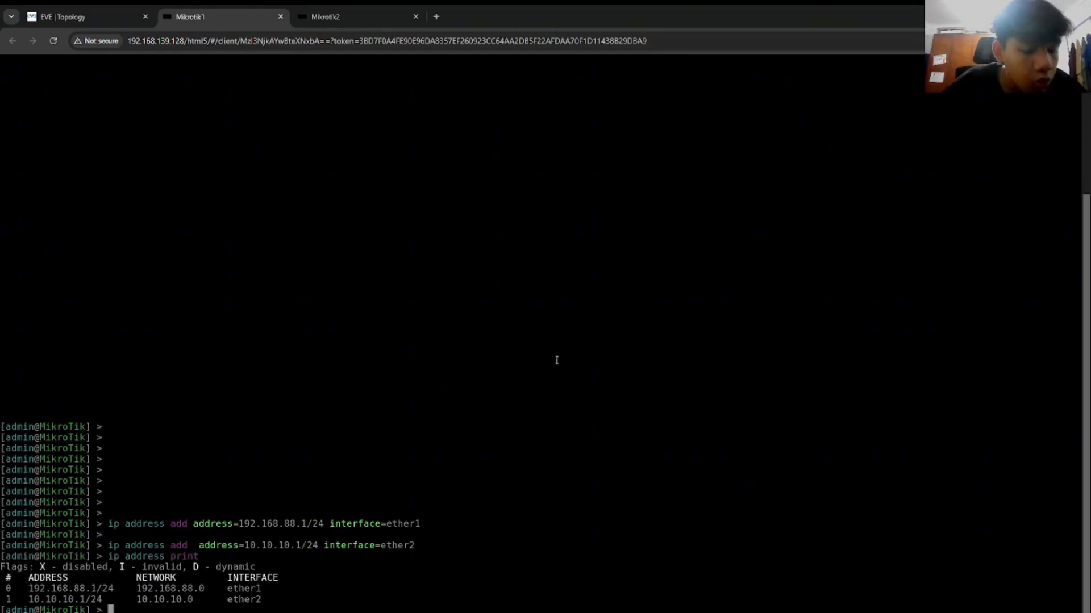
{"action": "left_click", "coordinate": [363, 9]}
{"action": "type", "text": "ip address add address=172.168.22.1/24 interface=ether2"}
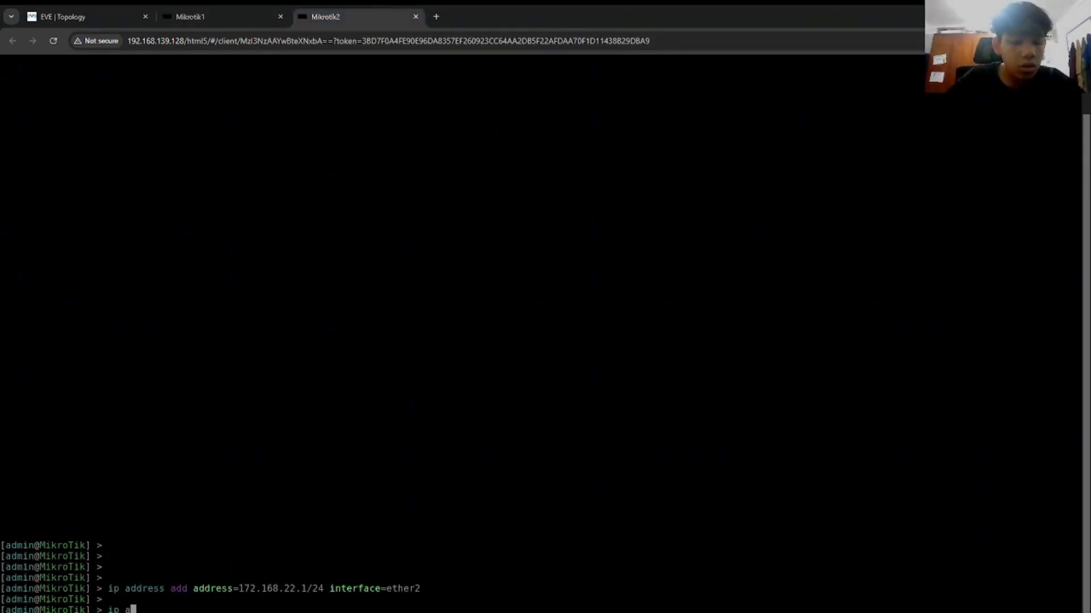
{"action": "key", "text": "Tab"}
{"action": "key", "text": "Tab"}
{"action": "type", "text": "address=10.1"}
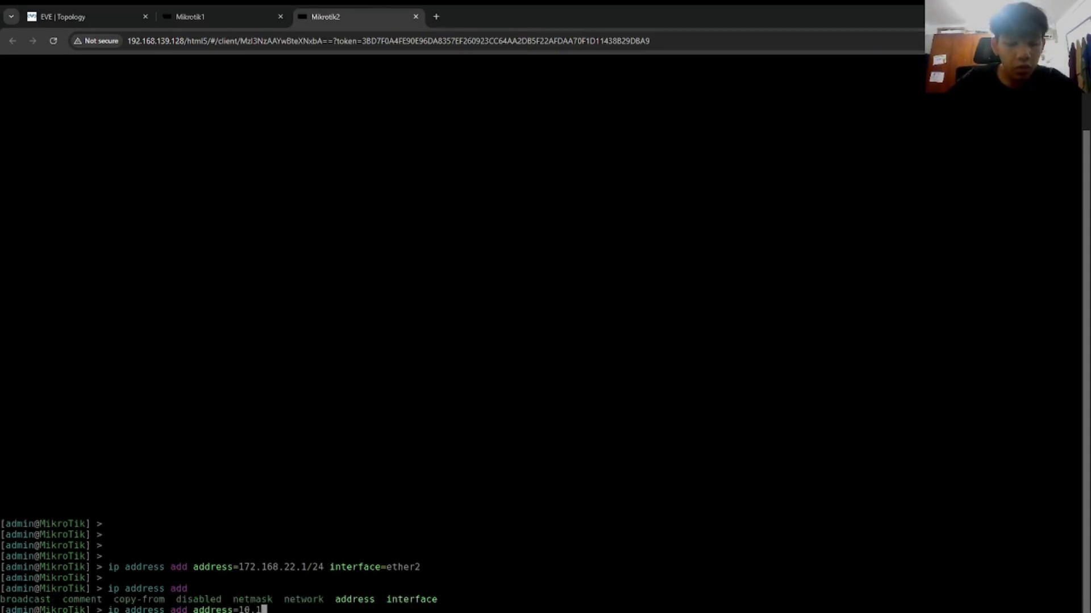
{"action": "type", "text": "0.10.2/24 in"}
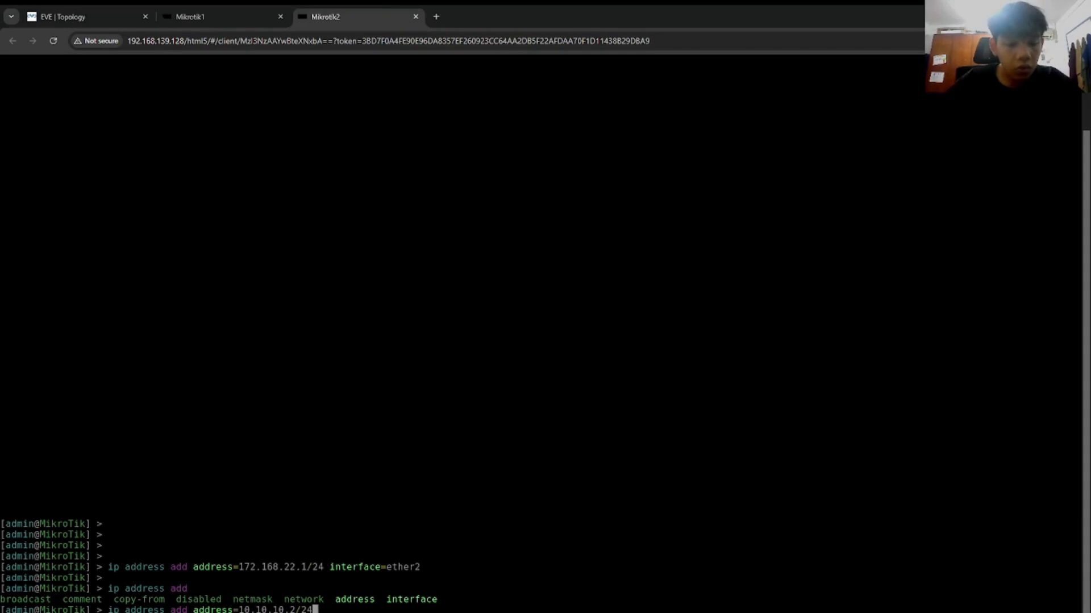
{"action": "key", "text": "Tab"}
{"action": "type", "text": "ether1"}
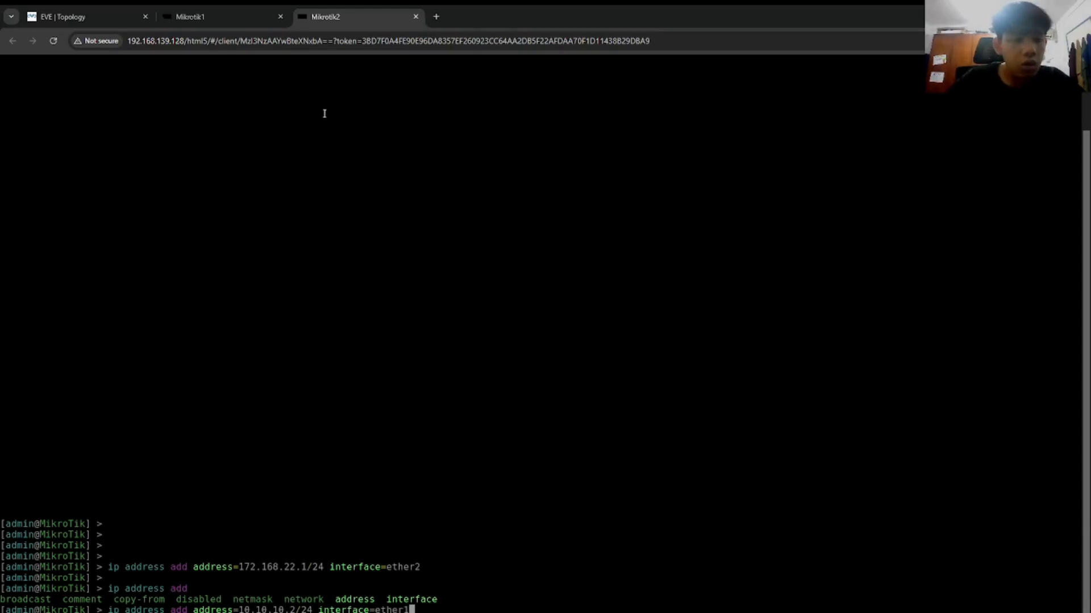
{"action": "left_click", "coordinate": [79, 15]}
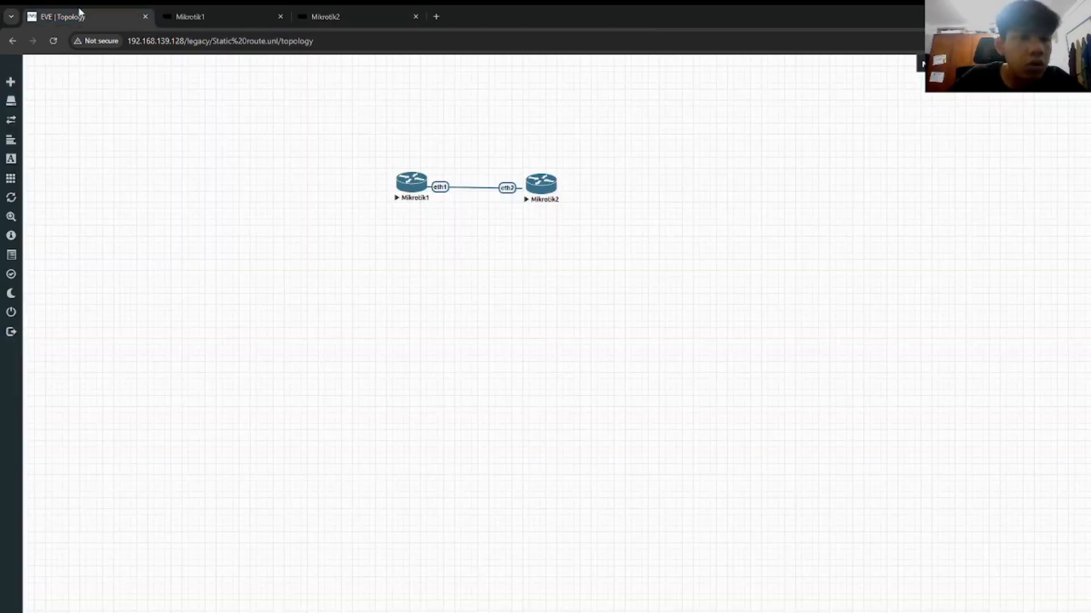
{"action": "left_click", "coordinate": [349, 6]}
{"action": "key", "text": "Return"}
{"action": "key", "text": "Return"}
Step: Run 'ip address print' on Mikrotik2 and compare with Mikrotik1's addresses
{"action": "type", "text": "ip address prit"}
{"action": "key", "text": "BackSpace"}
{"action": "type", "text": "nt"}
{"action": "key", "text": "Return"}
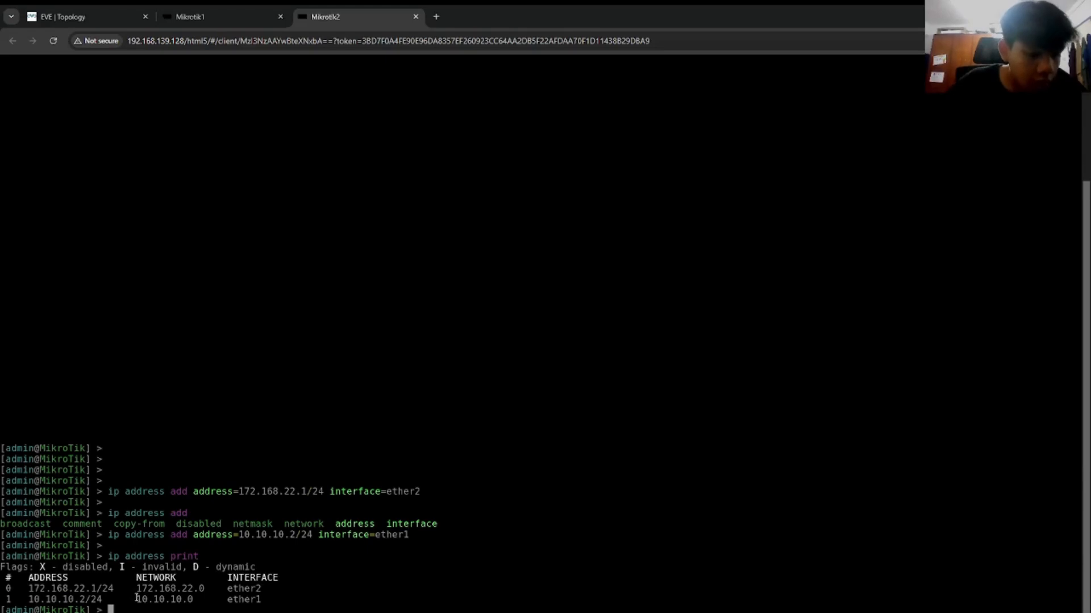
{"action": "left_click", "coordinate": [230, 10]}
{"action": "left_click", "coordinate": [83, 14]}
{"action": "left_click", "coordinate": [196, 12]}
{"action": "left_click", "coordinate": [131, 12]}
{"action": "left_click", "coordinate": [233, 12]}
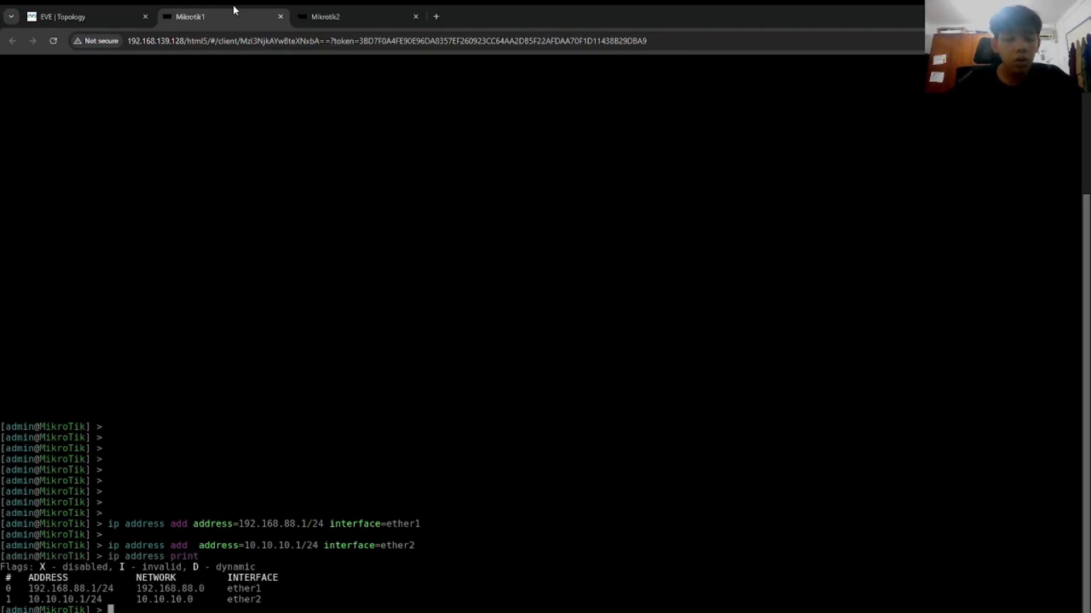
Step: Run 'ip route add dst-address=172.168.22.0/24 gateway=10.10.10.2' on Mikrotik1
{"action": "type", "text": "ip route add "}
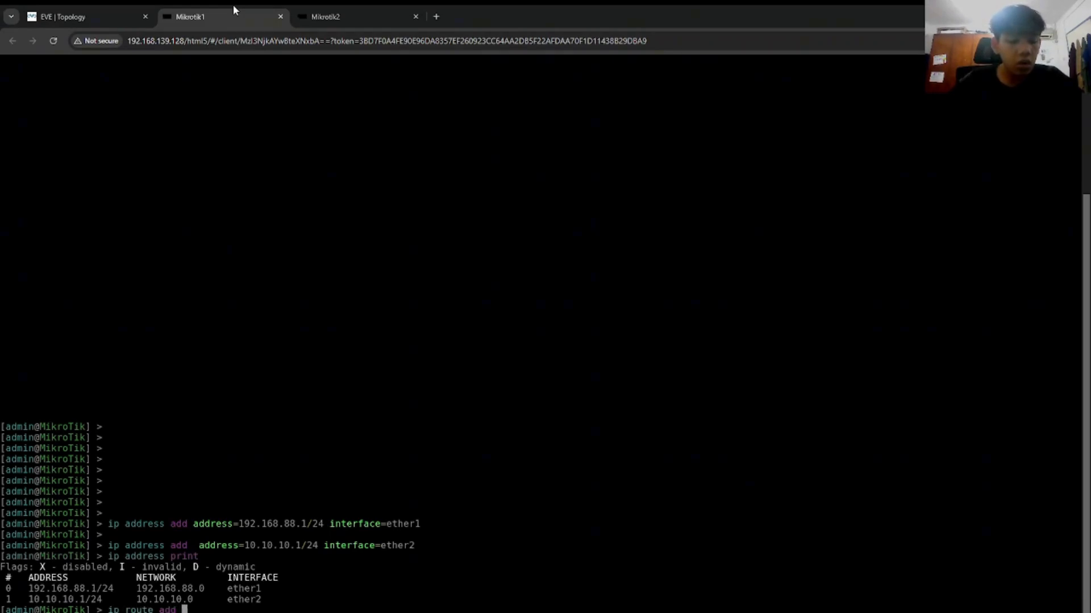
{"action": "type", "text": "dst-address="}
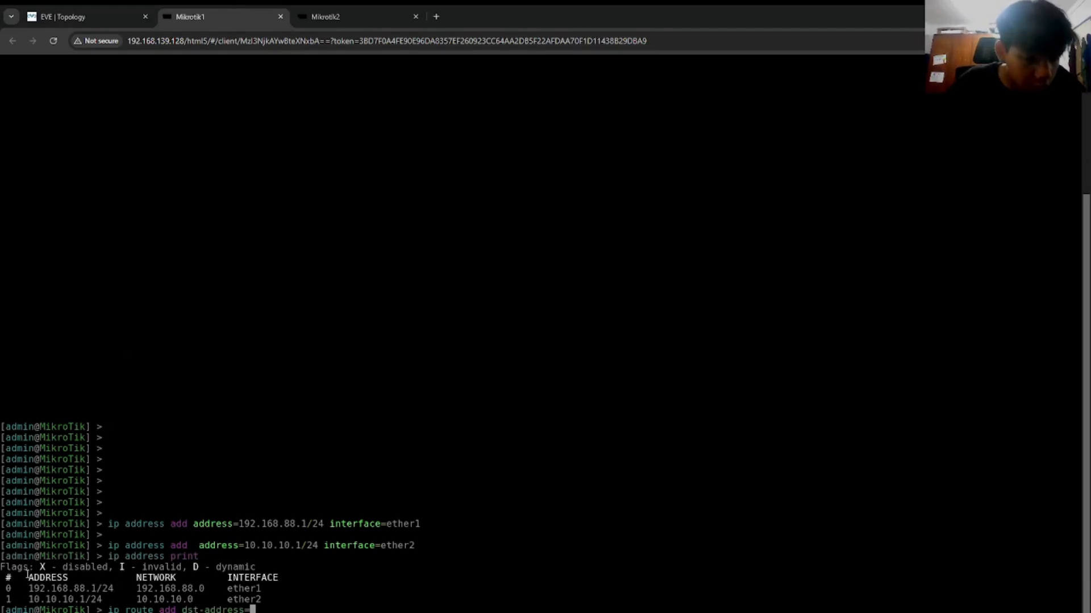
{"action": "left_click", "coordinate": [346, 13]}
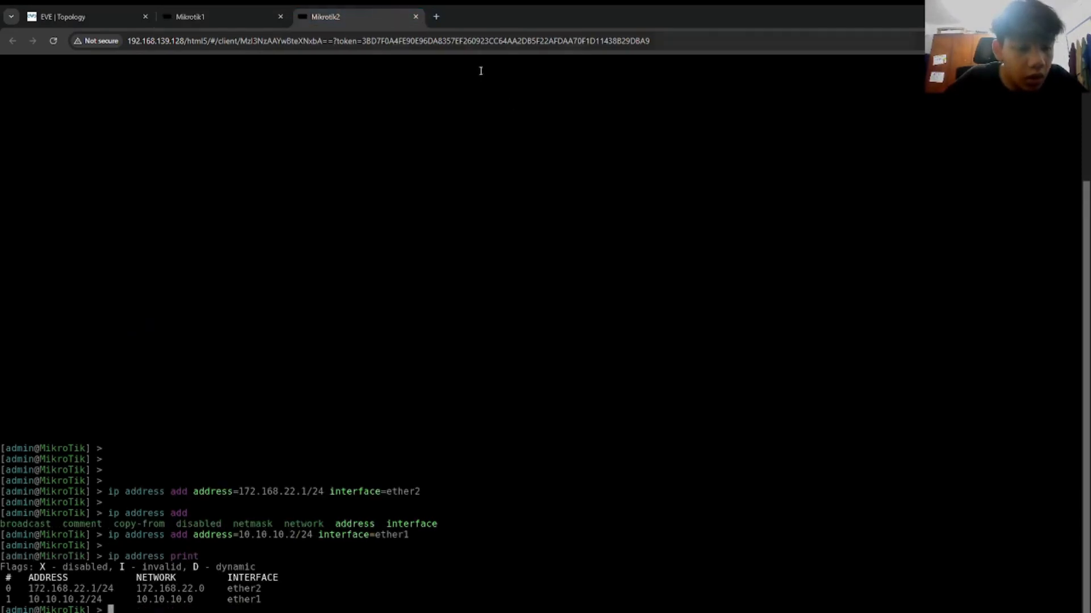
{"action": "left_click", "coordinate": [260, 17]}
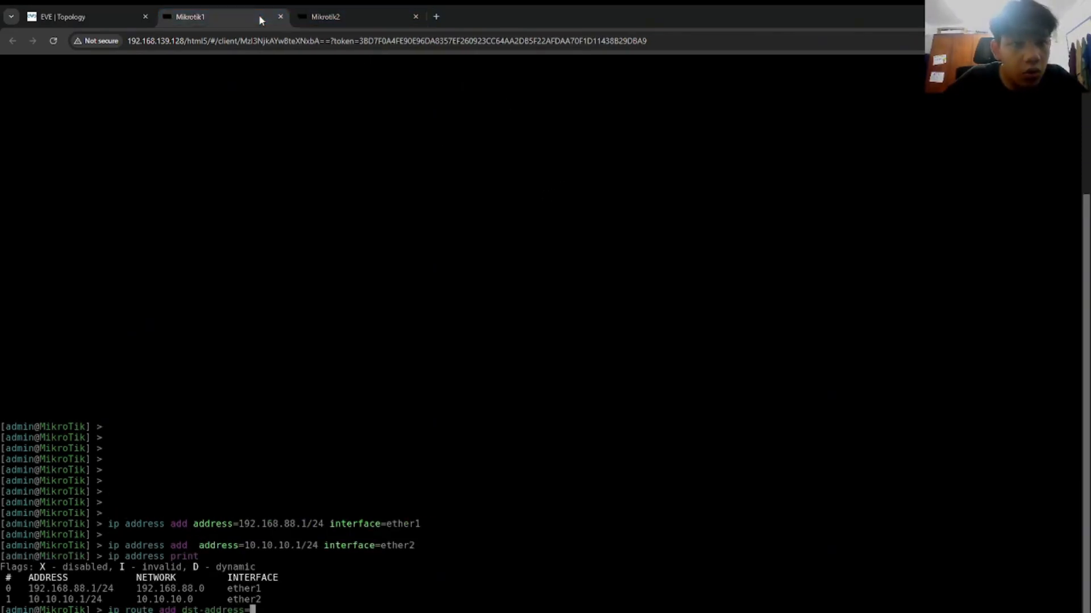
{"action": "left_click", "coordinate": [372, 13]}
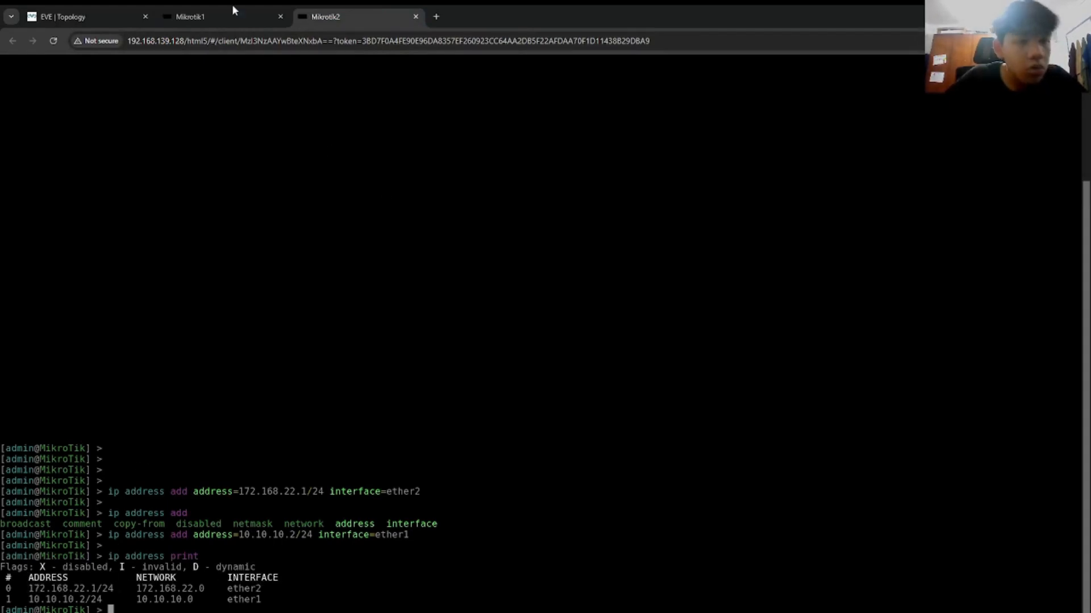
{"action": "left_click", "coordinate": [212, 10]}
{"action": "type", "text": "172.168."}
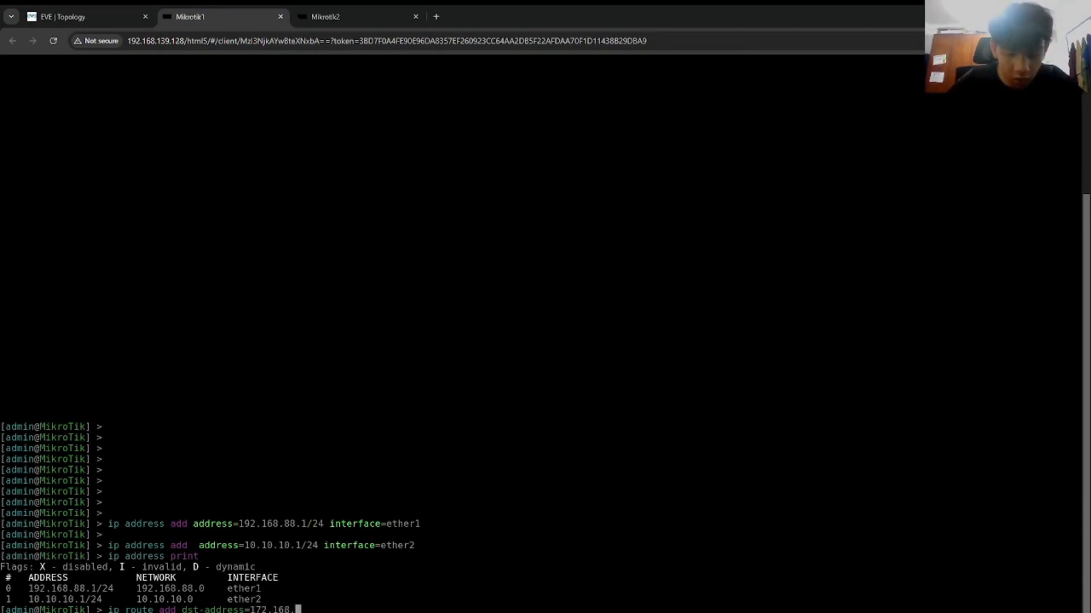
{"action": "type", "text": "22.0/24"}
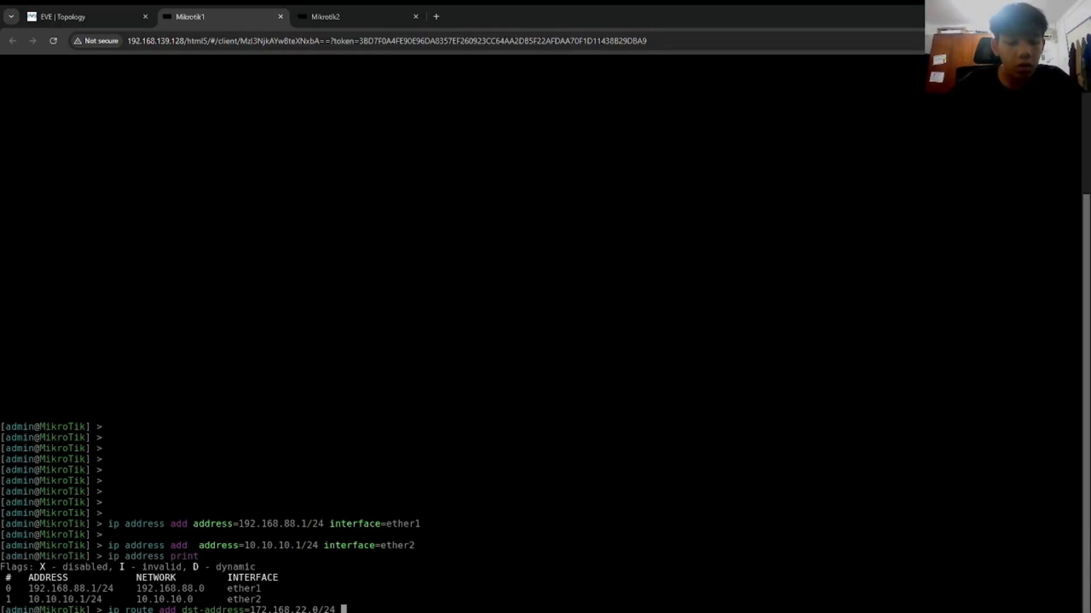
{"action": "type", "text": "gateway="}
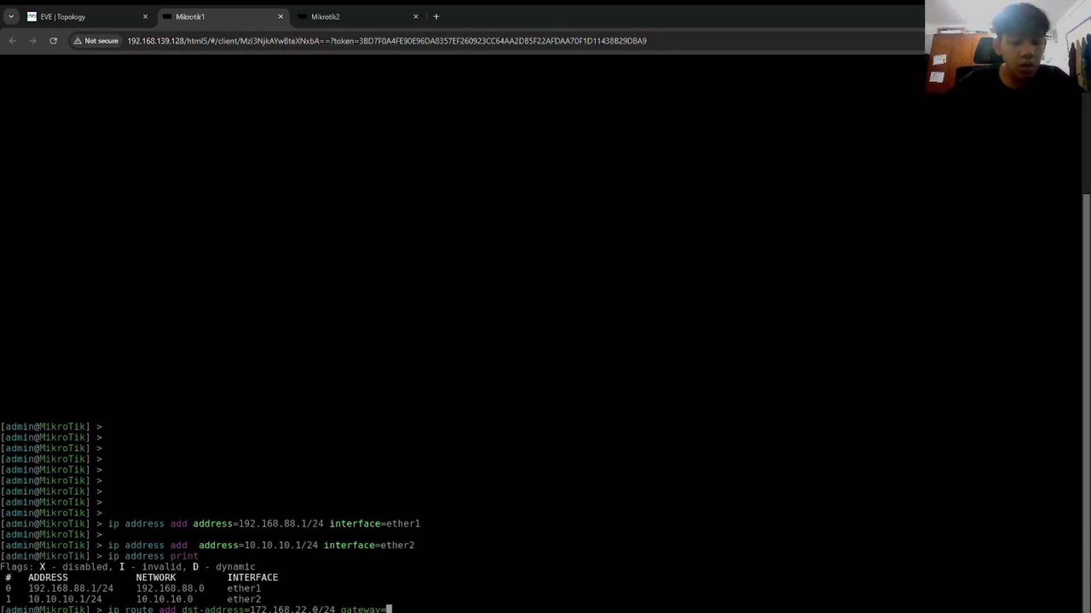
{"action": "left_click", "coordinate": [329, 17]}
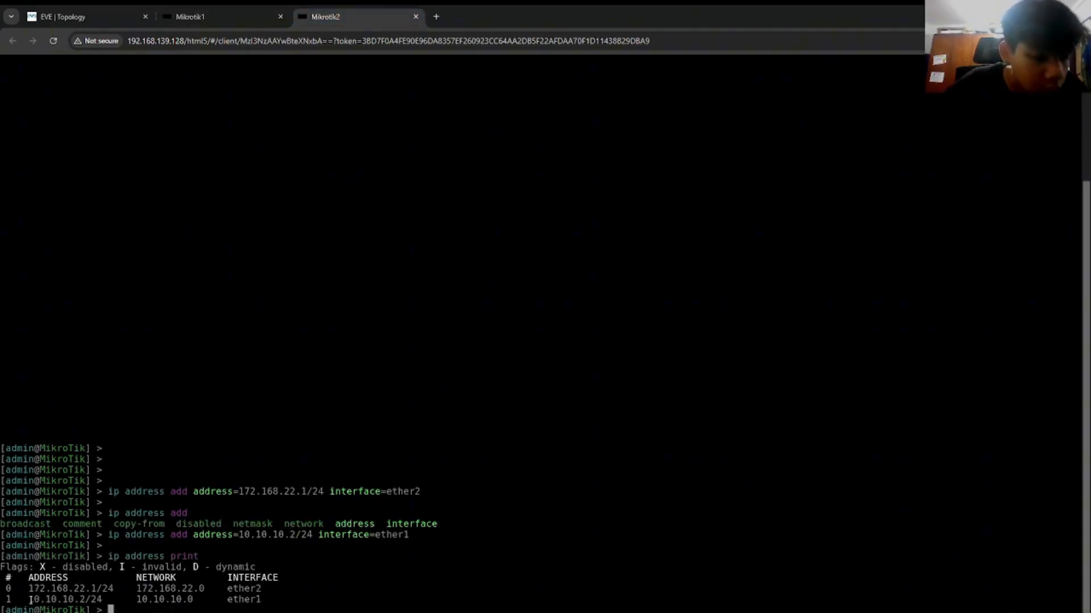
{"action": "left_click", "coordinate": [220, 22]}
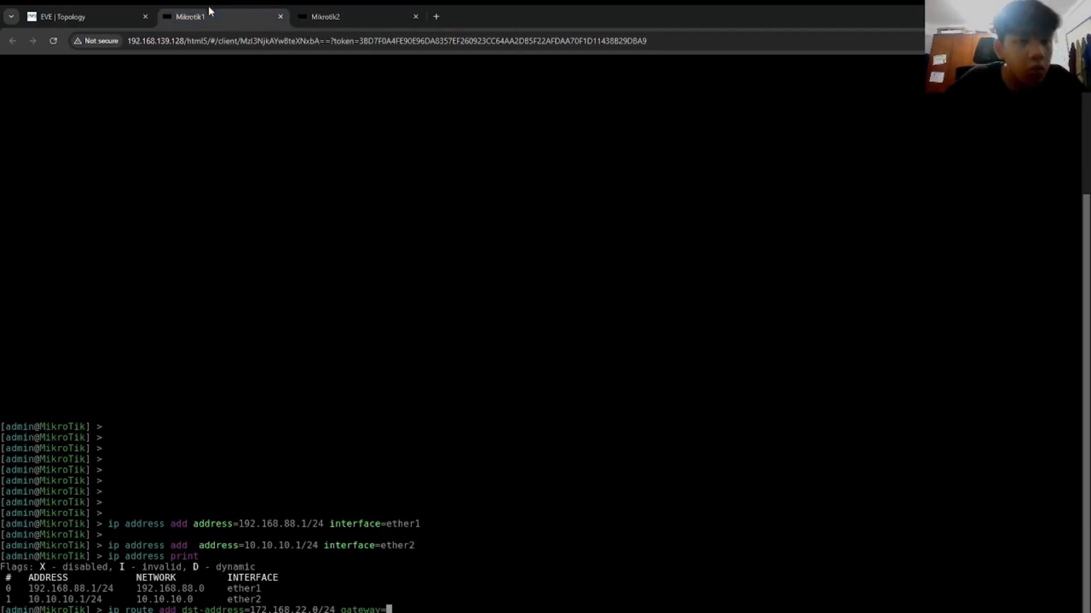
{"action": "type", "text": "10.10.10.2"}
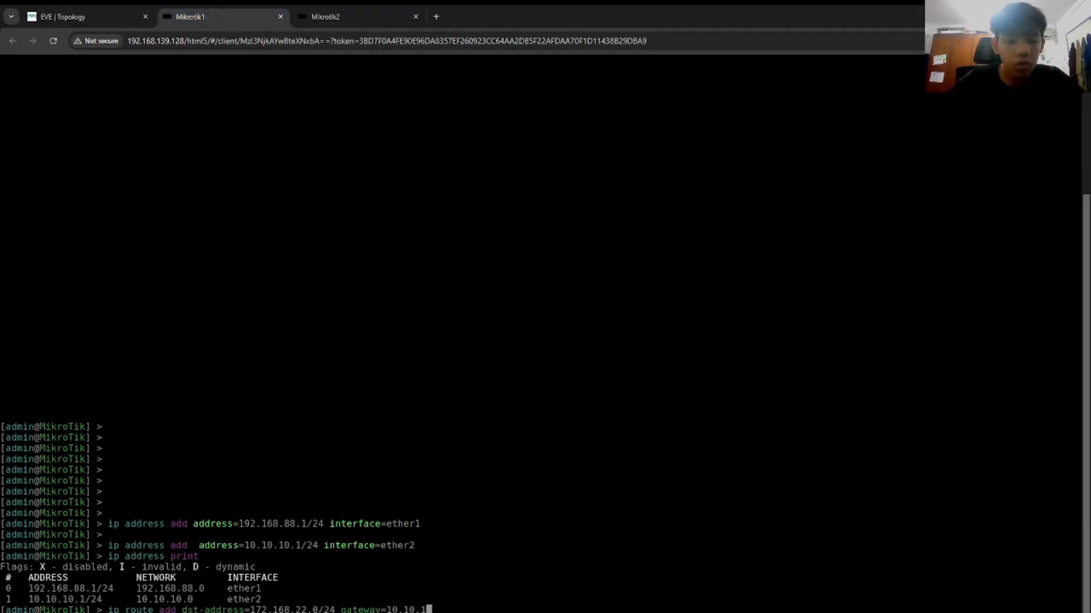
{"action": "key", "text": "Return"}
{"action": "key", "text": "Return"}
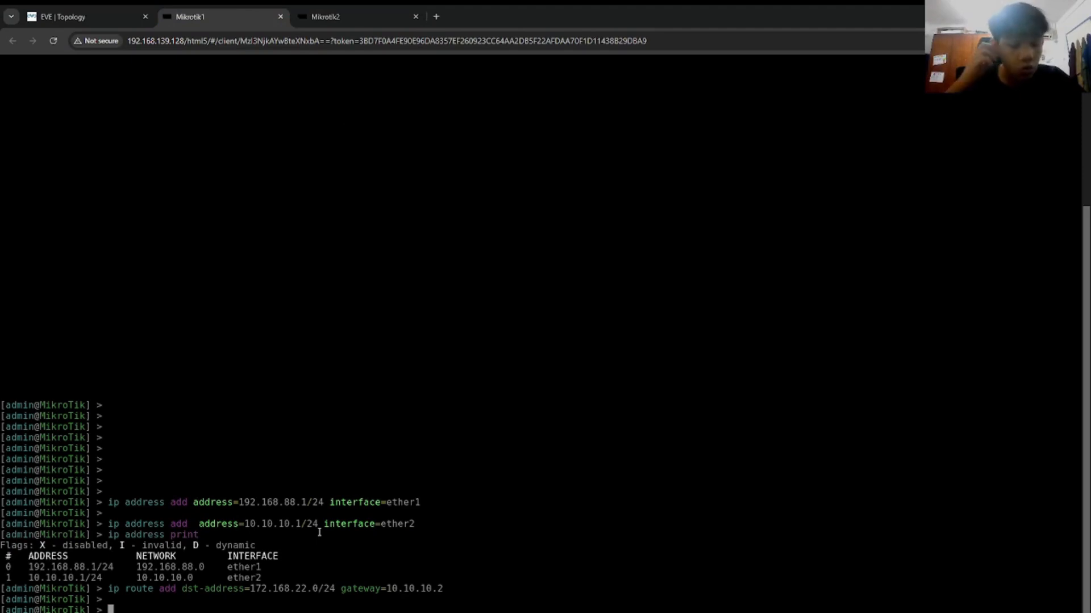
Step: Run 'ip route print' to confirm the new static route
{"action": "type", "text": "ip route print"}
{"action": "key", "text": "Return"}
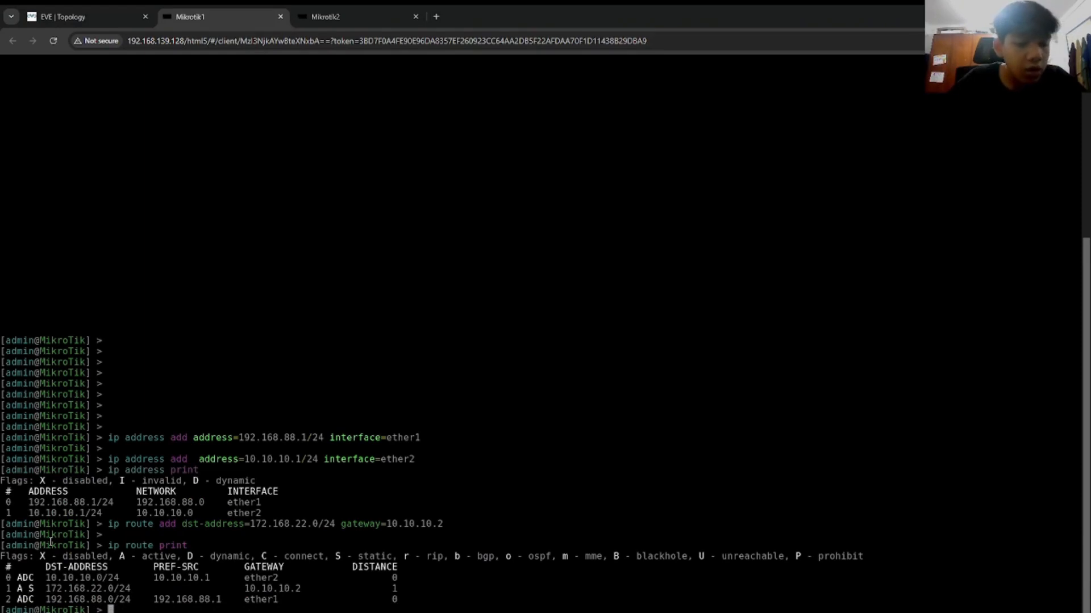
{"action": "left_click", "coordinate": [339, 17]}
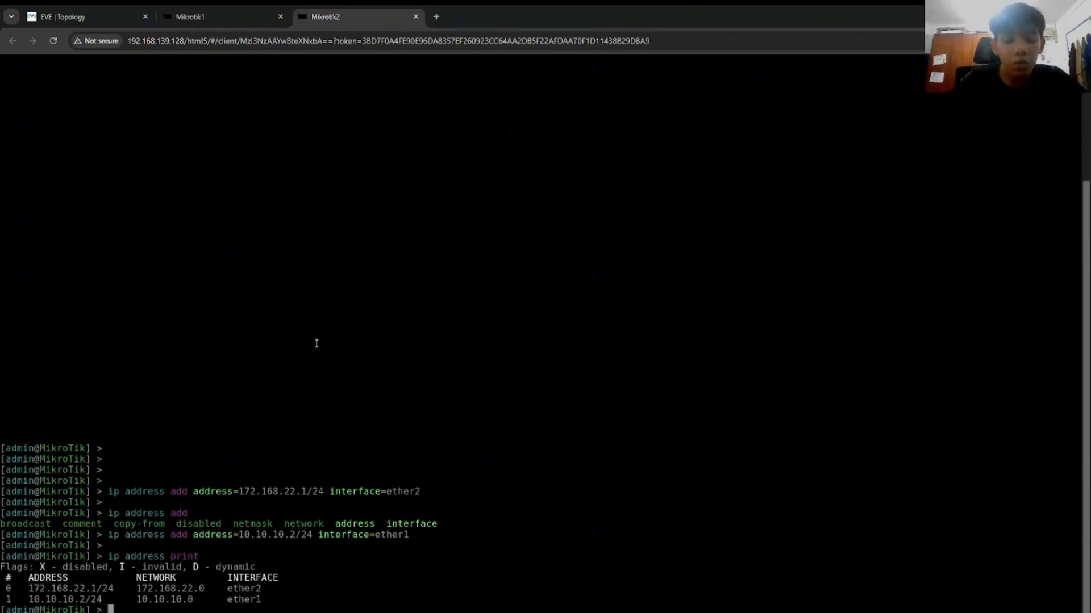
Step: Begin the 'ip route add' command on Mikrotik2, then list Mikrotik1's addresses with 'ip ad pr'
{"action": "type", "text": "ip ro"}
{"action": "type", "text": "ute "}
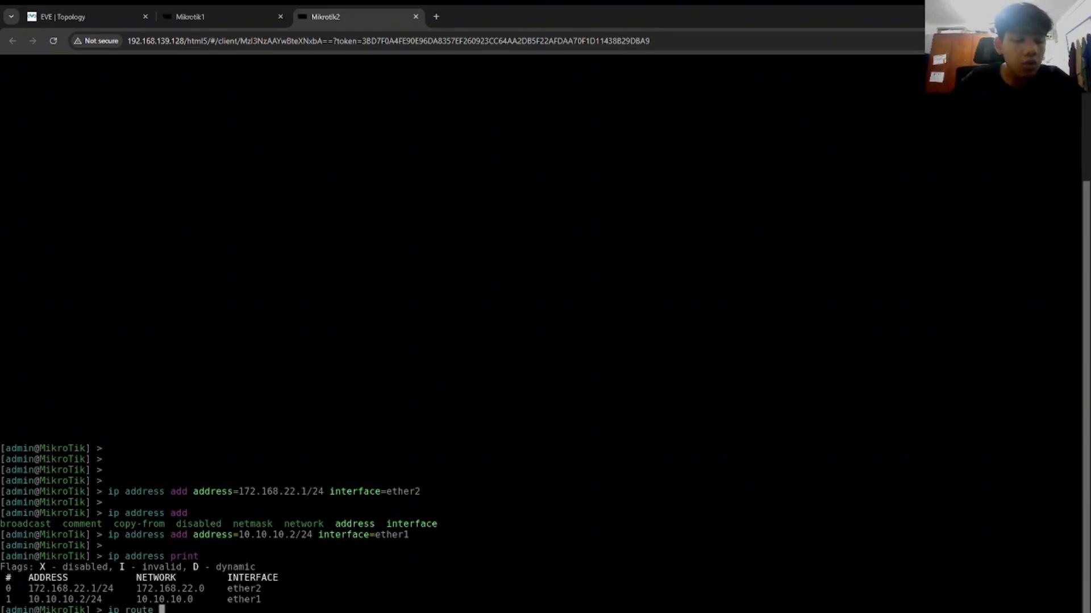
{"action": "type", "text": "add a"}
{"action": "key", "text": "Tab"}
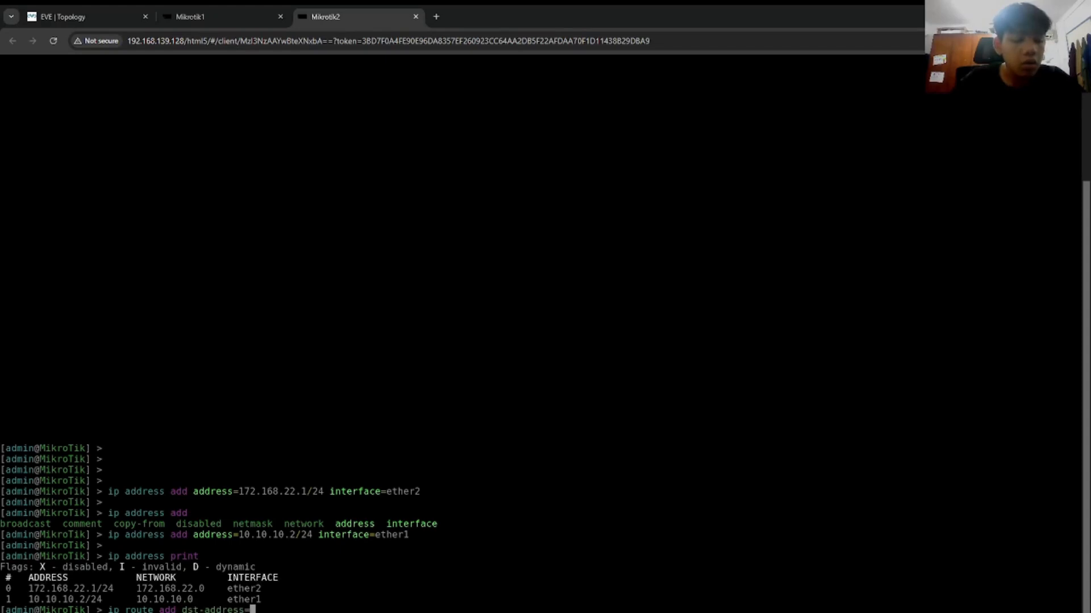
{"action": "left_click", "coordinate": [228, 17]}
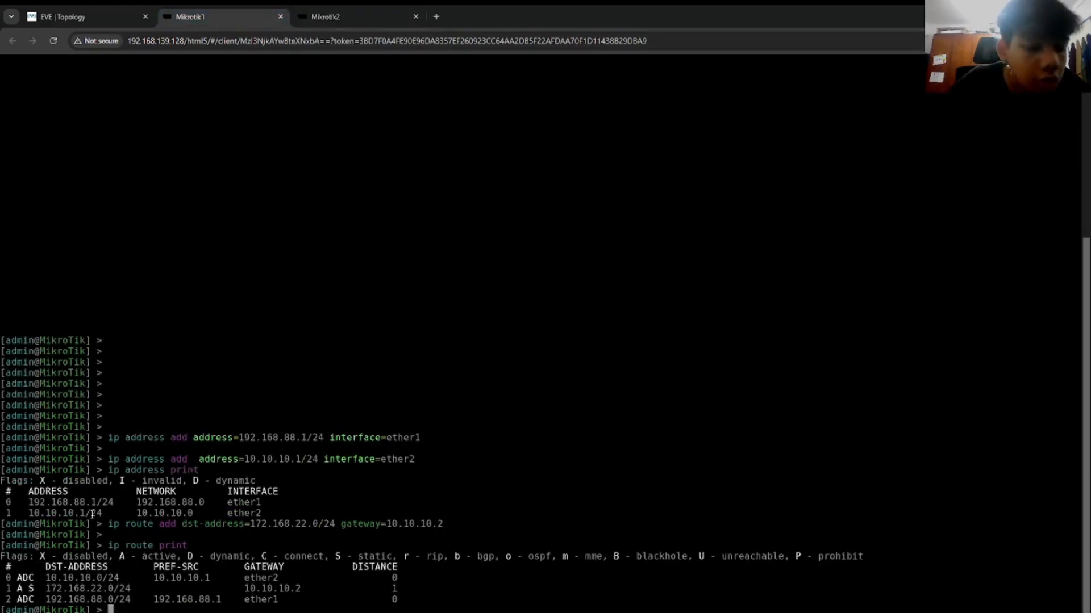
{"action": "type", "text": "ip ad pr"}
{"action": "key", "text": "Return"}
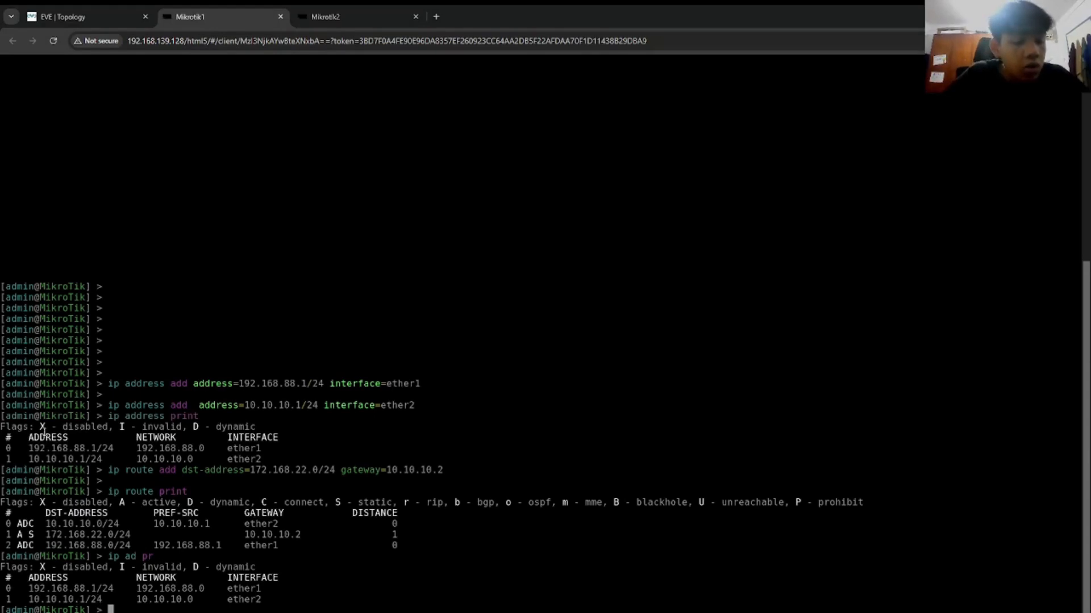
Step: Add route 192.168.88.0/24 via gateway 10.10.10.1 on Mikrotik2 and print its route table
{"action": "left_click", "coordinate": [391, 23]}
{"action": "type", "text": "192.168"}
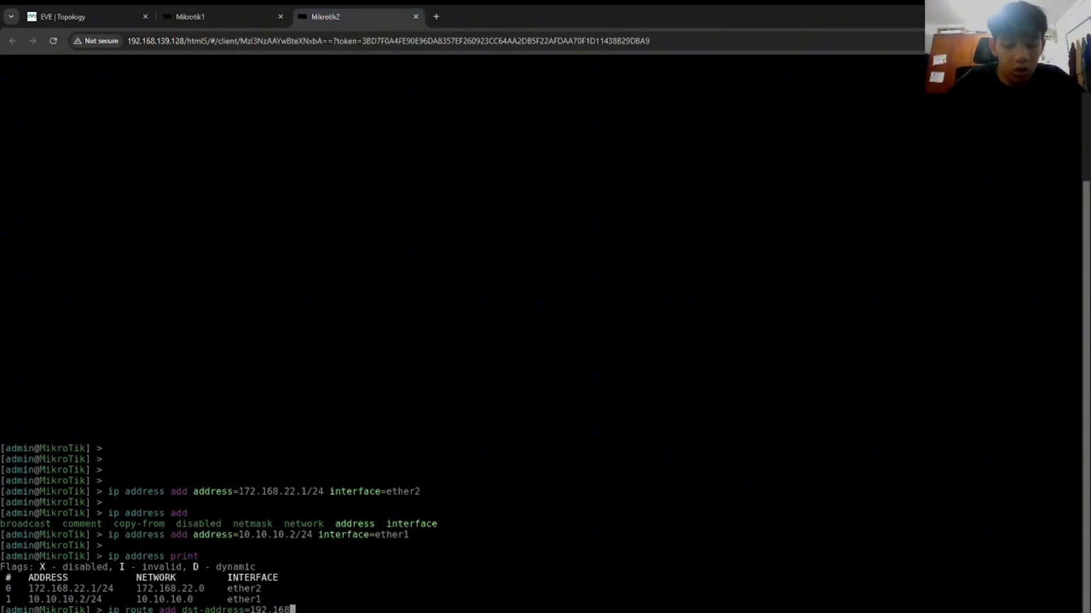
{"action": "type", "text": ".88.0/24 "}
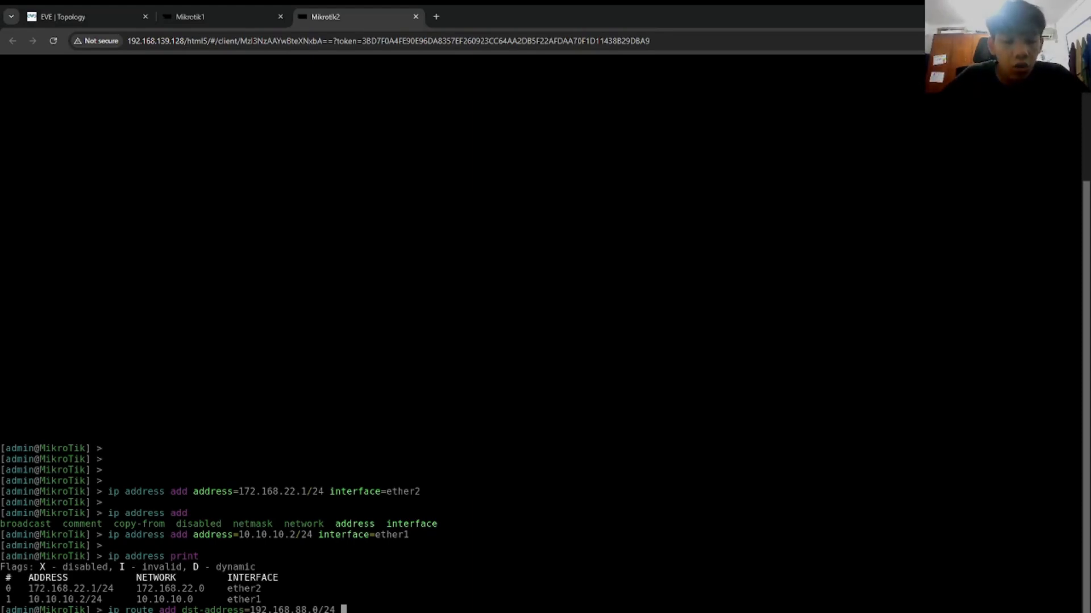
{"action": "type", "text": "gateway="}
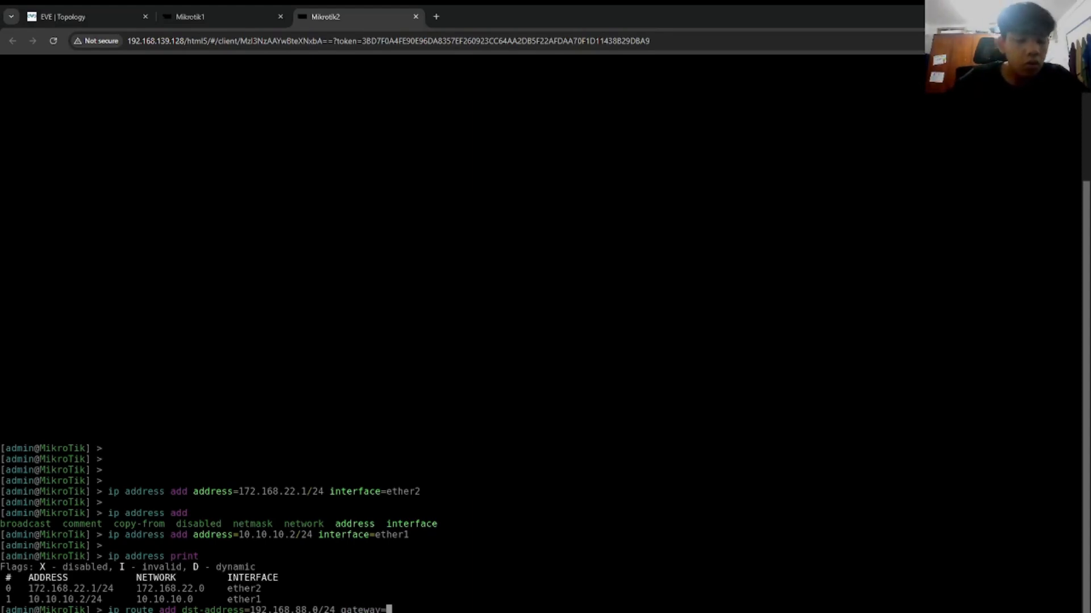
{"action": "key", "text": "ctrl+Page_Up"}
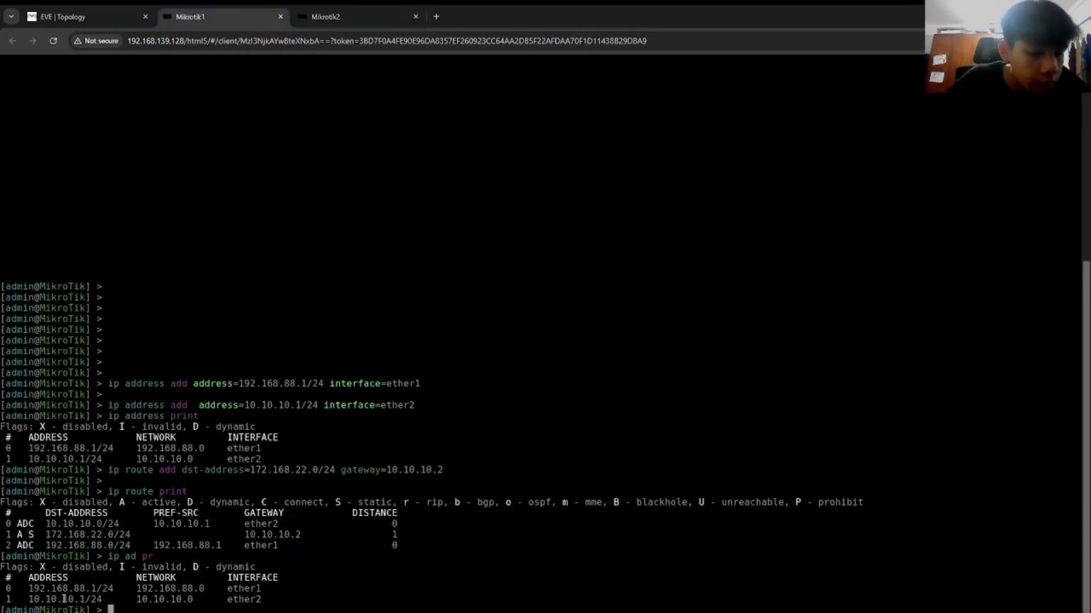
{"action": "left_click", "coordinate": [327, 14]}
{"action": "type", "text": "10.10.10.1"}
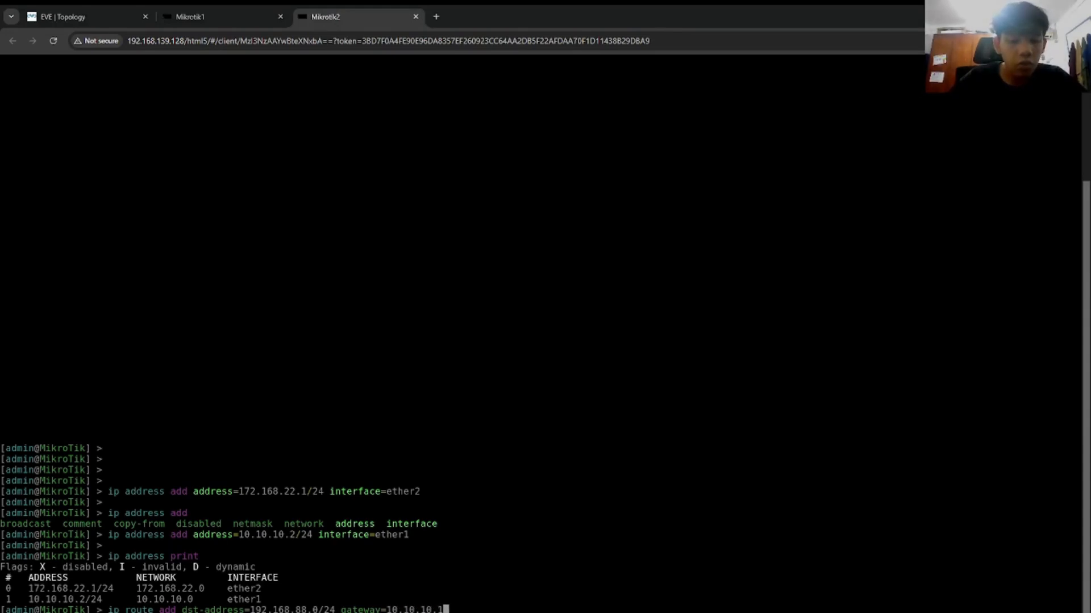
{"action": "key", "text": "Return"}
{"action": "type", "text": "ip r"}
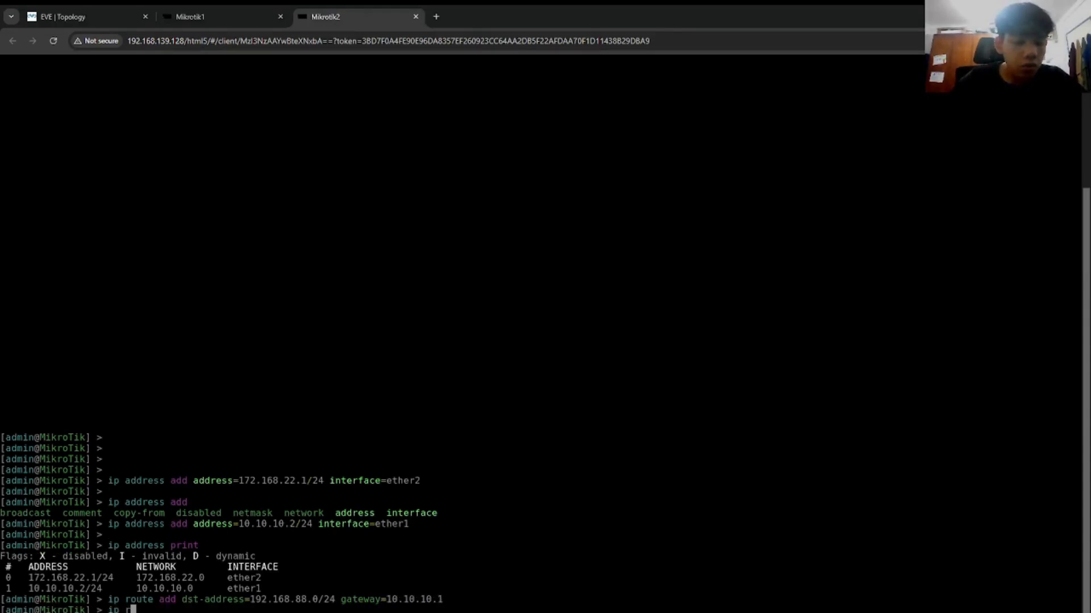
{"action": "type", "text": "oute print"}
{"action": "key", "text": "Return"}
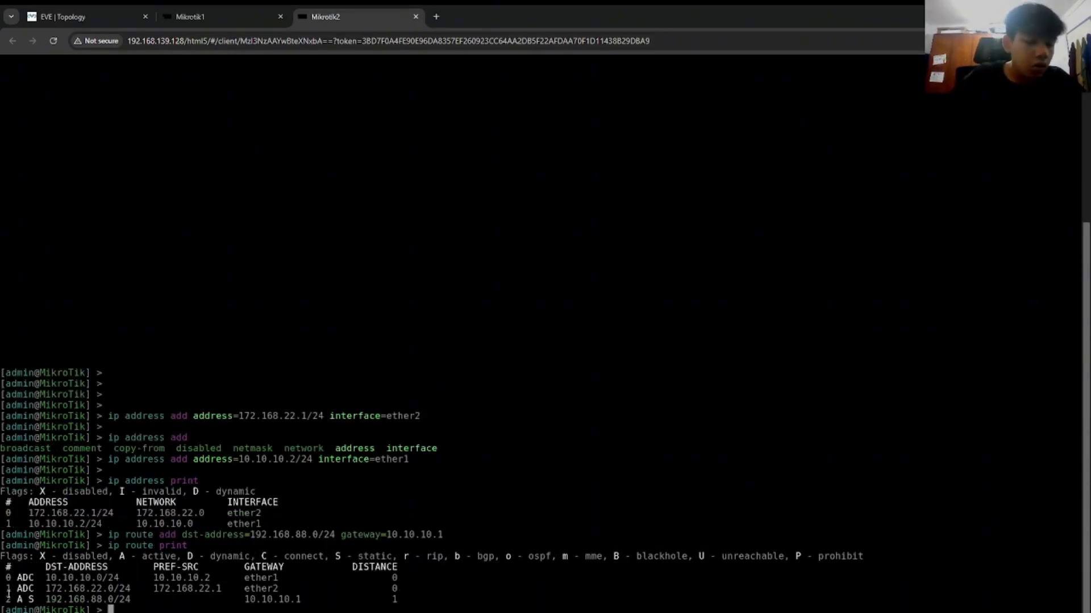
Step: Compare both router consoles and run a mistyped 'ip ad opr' on Mikrotik2
{"action": "left_click", "coordinate": [208, 18]}
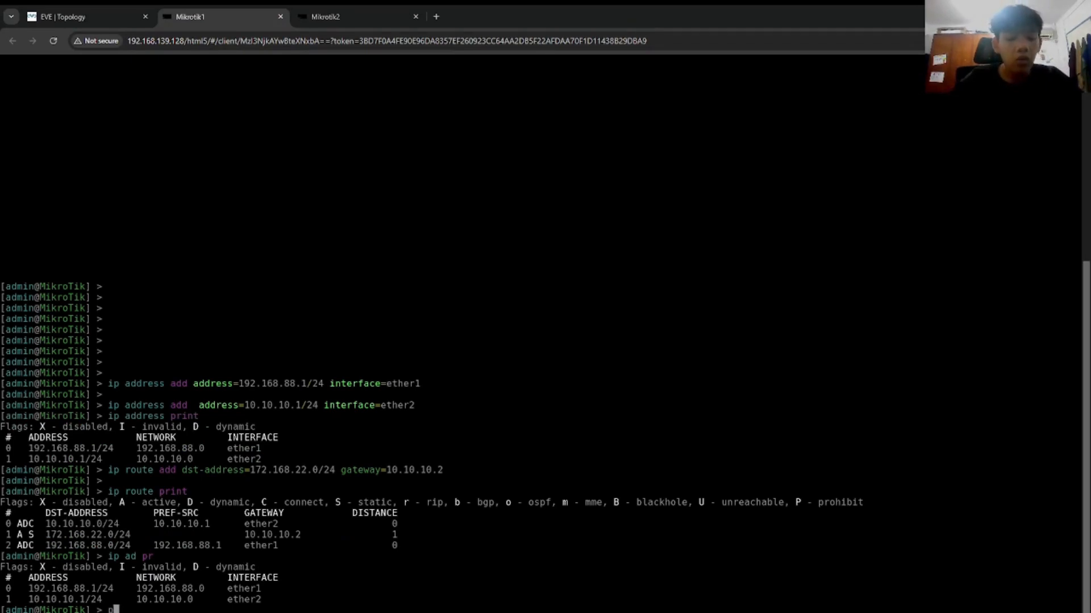
{"action": "left_click", "coordinate": [392, 14]}
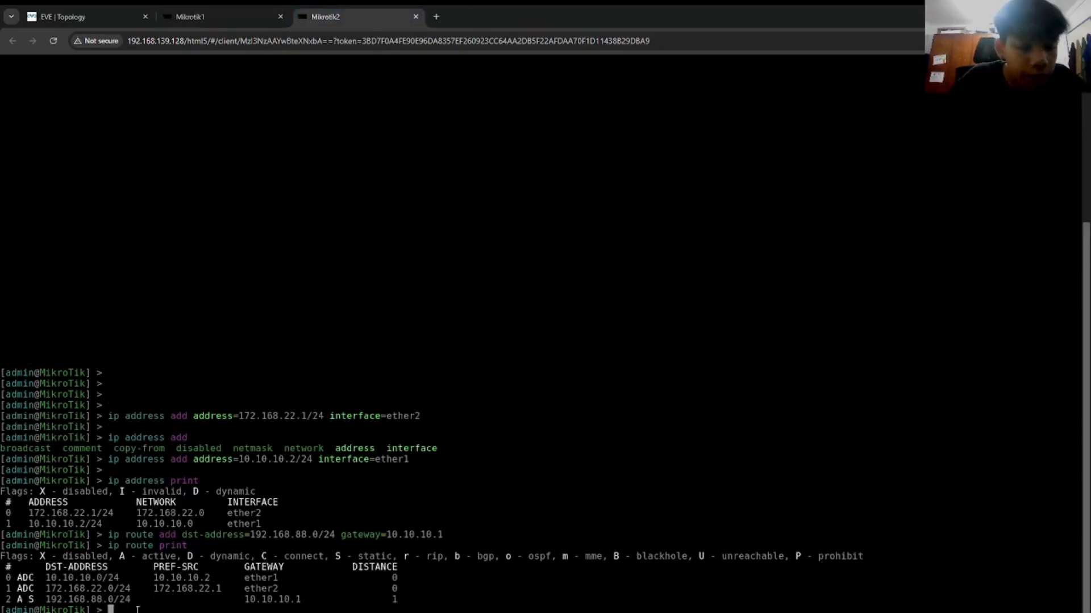
{"action": "left_click", "coordinate": [226, 8]}
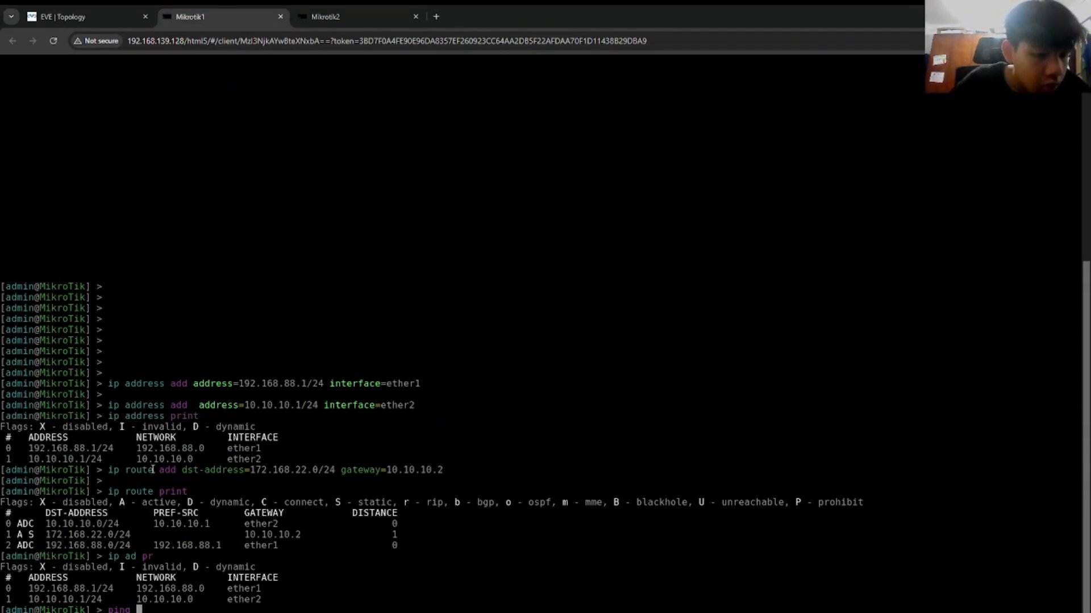
{"action": "left_click", "coordinate": [363, 17]}
{"action": "type", "text": "ip ad opr"}
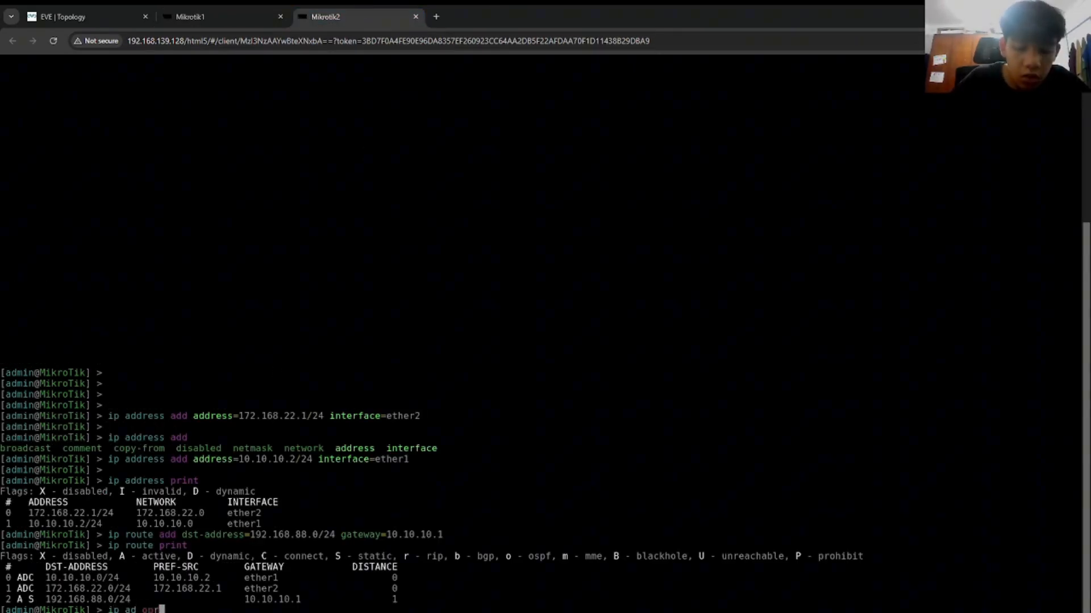
{"action": "key", "text": "Return"}
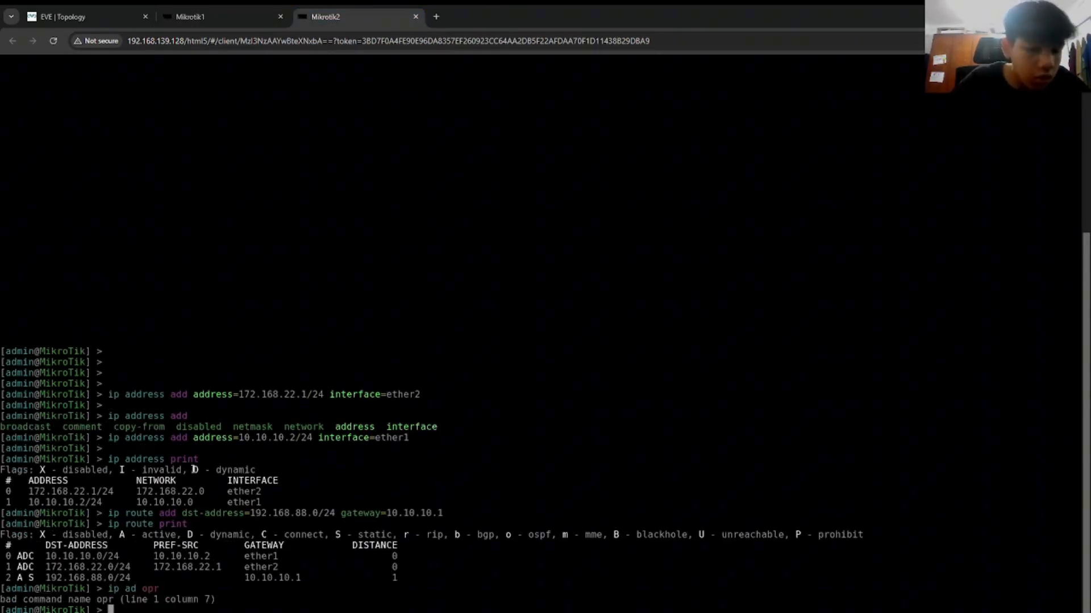
Step: Ping 172.168.22.1 from Mikrotik1 twice, stopping each run; both show 100% packet loss
{"action": "left_click", "coordinate": [189, 16]}
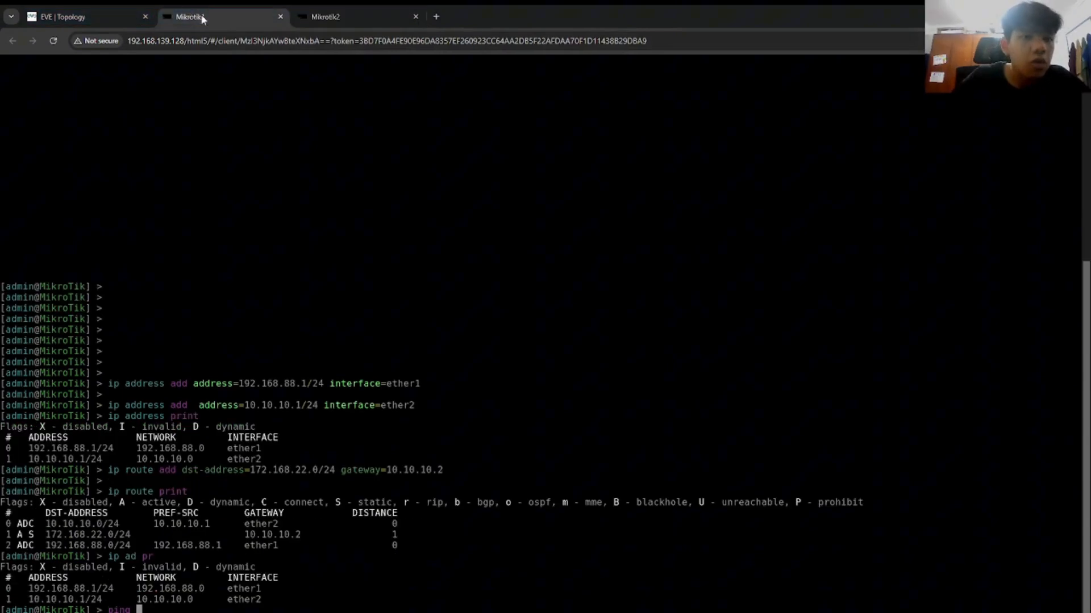
{"action": "type", "text": "172.168."}
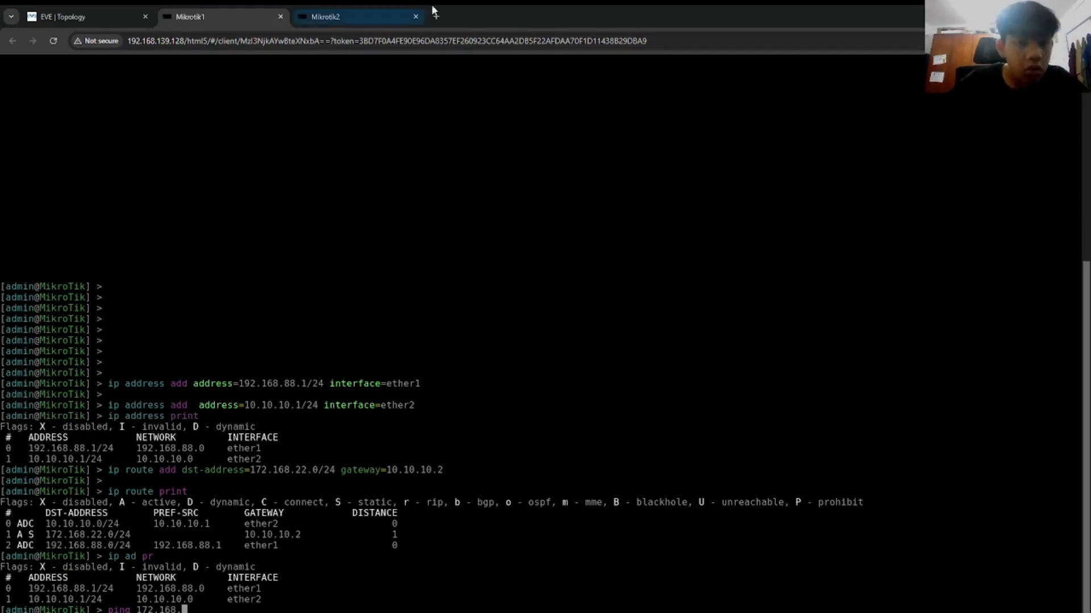
{"action": "left_click", "coordinate": [327, 17]}
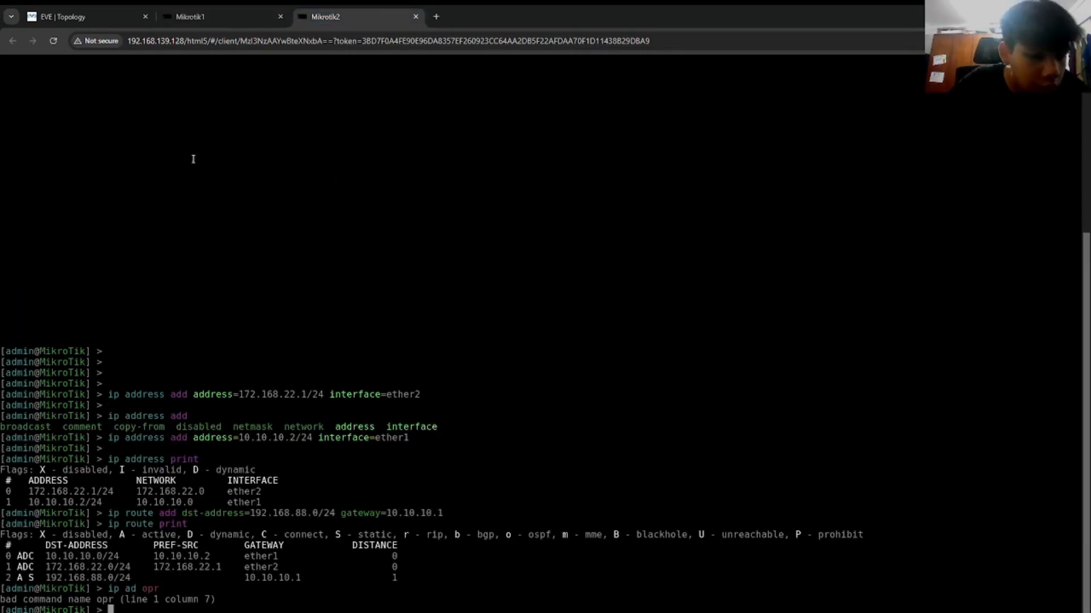
{"action": "left_click", "coordinate": [261, 10]}
{"action": "type", "text": ".22.1"}
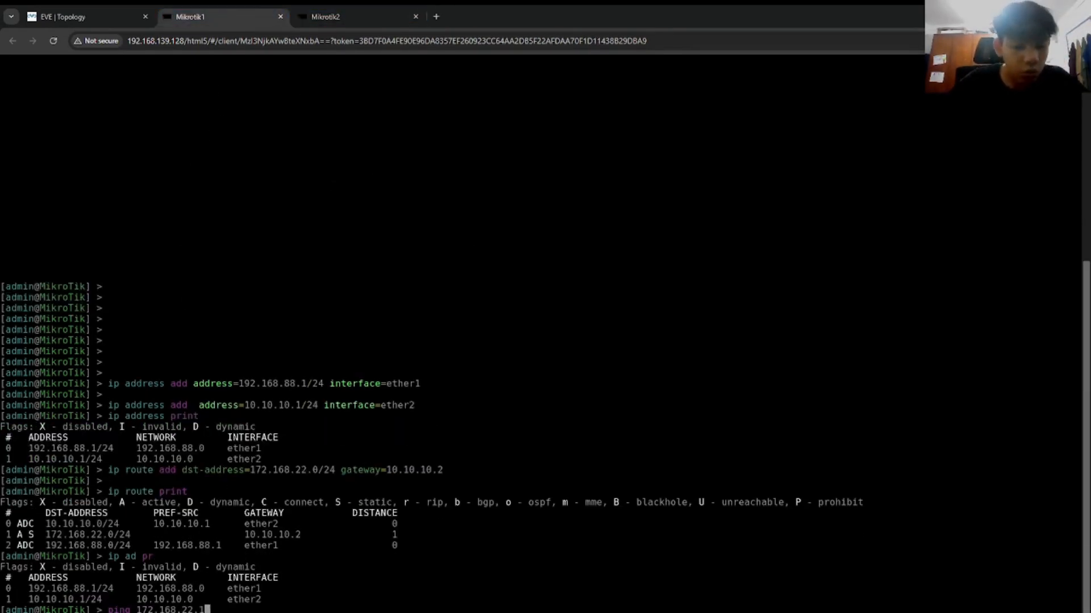
{"action": "key", "text": "Return"}
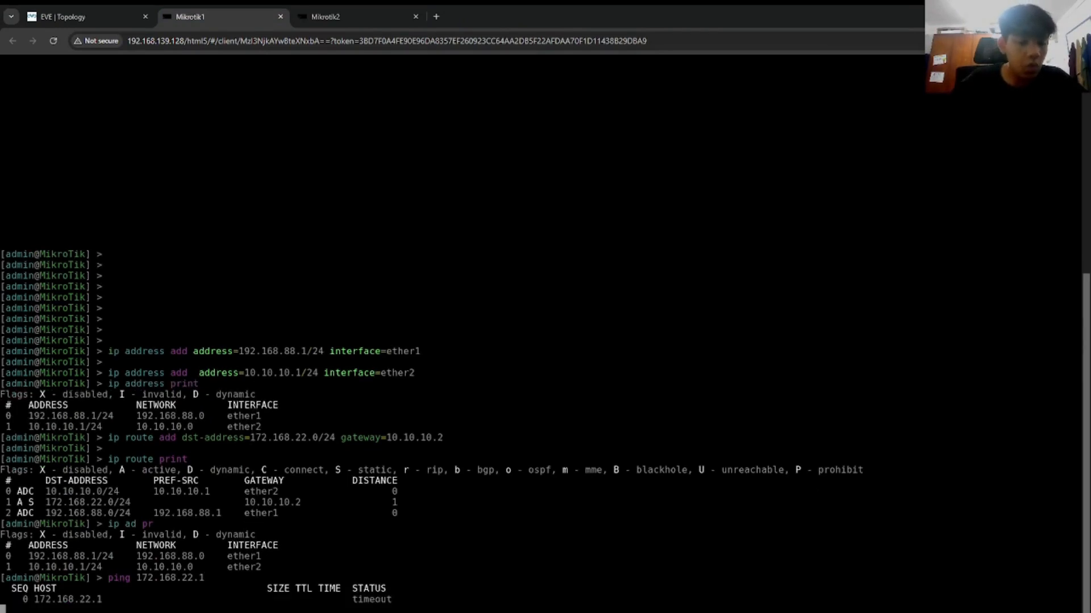
{"action": "key", "text": "ctrl+c"}
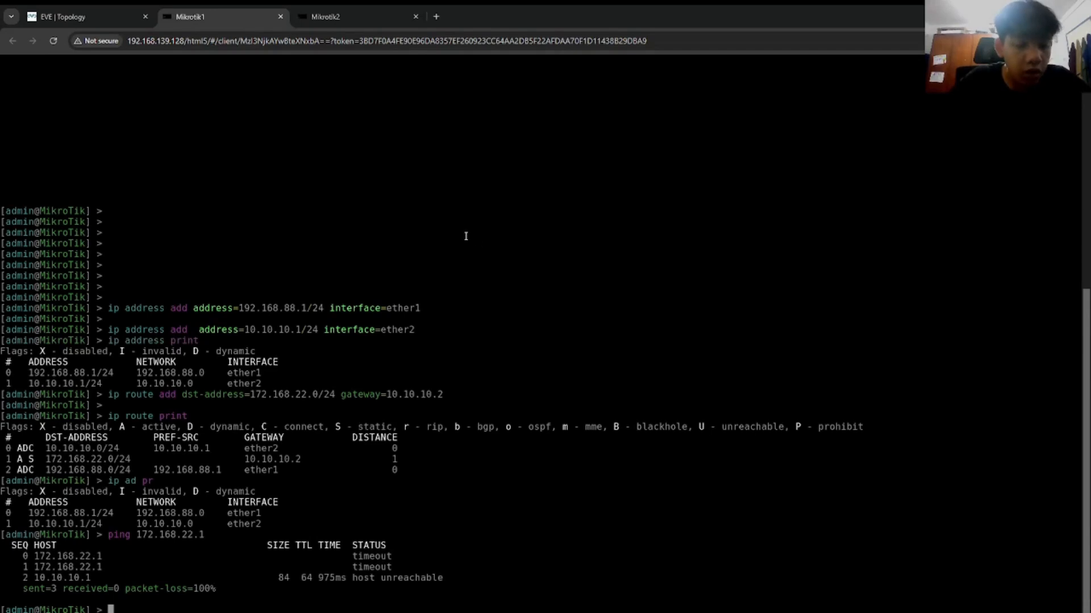
{"action": "key", "text": "Up"}
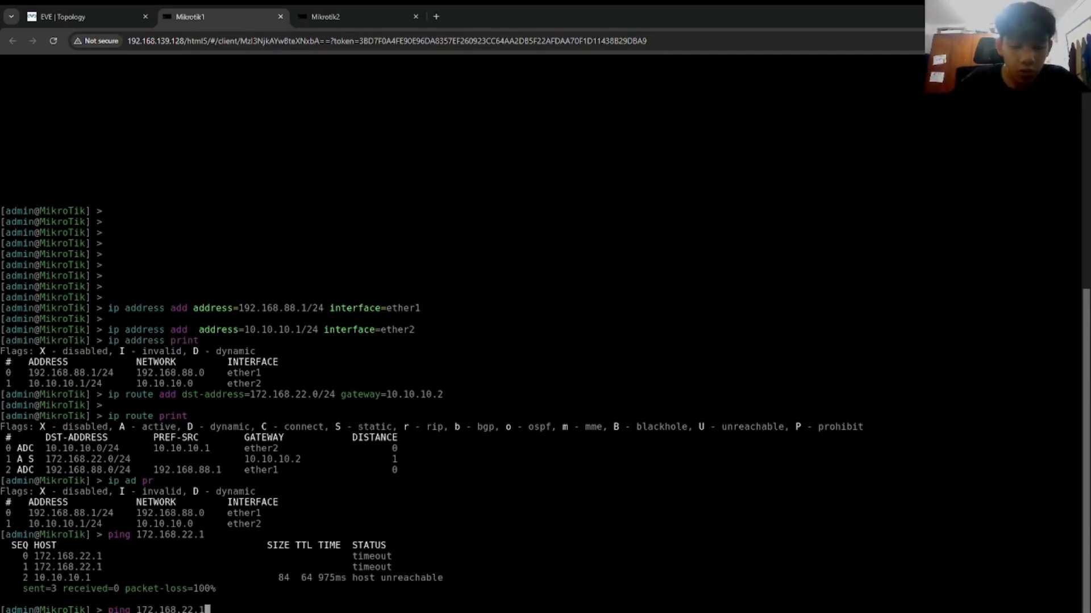
{"action": "key", "text": "Return"}
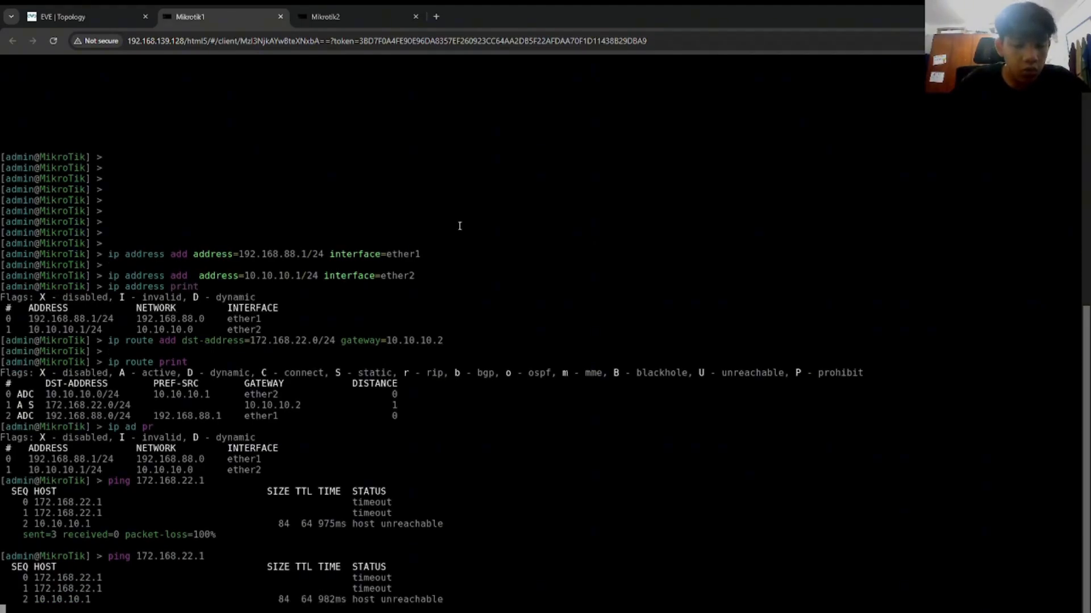
{"action": "key", "text": "ctrl+c"}
Step: Type a static route to 10.10.10.0/24 via gateway 10.10.10.2 on Mikrotik1
{"action": "key", "text": "ctrl+Tab"}
{"action": "key", "text": "ctrl+shift+Tab"}
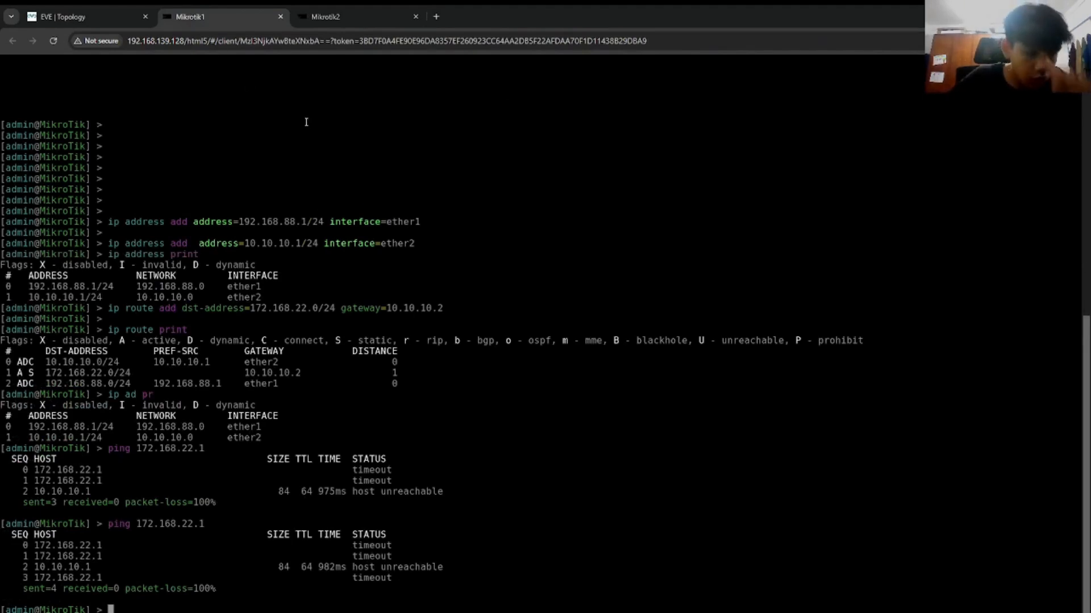
{"action": "type", "text": "ip r "}
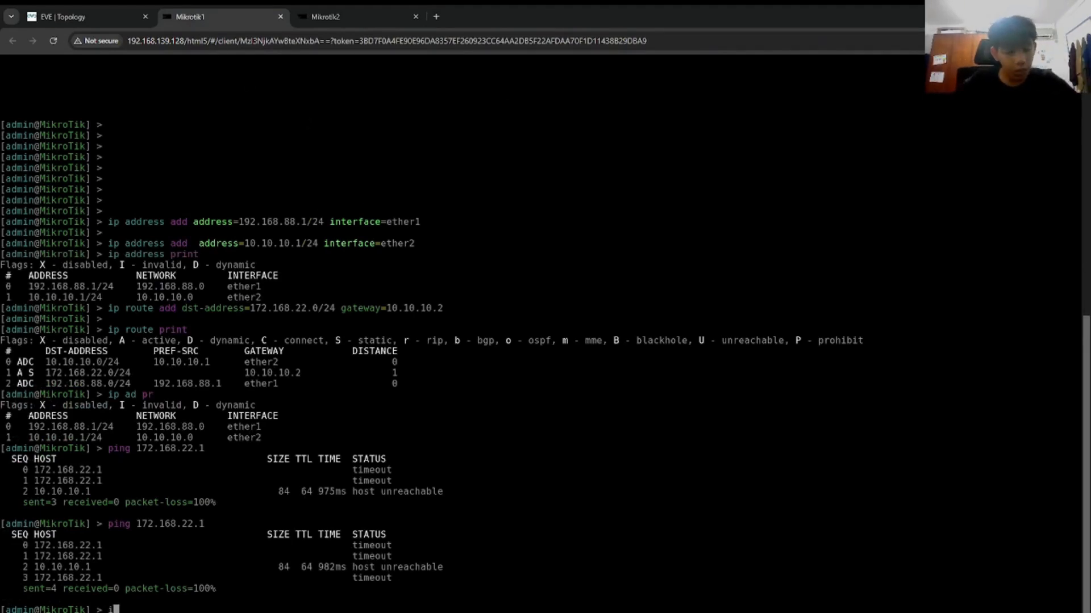
{"action": "type", "text": "ad dst-address="}
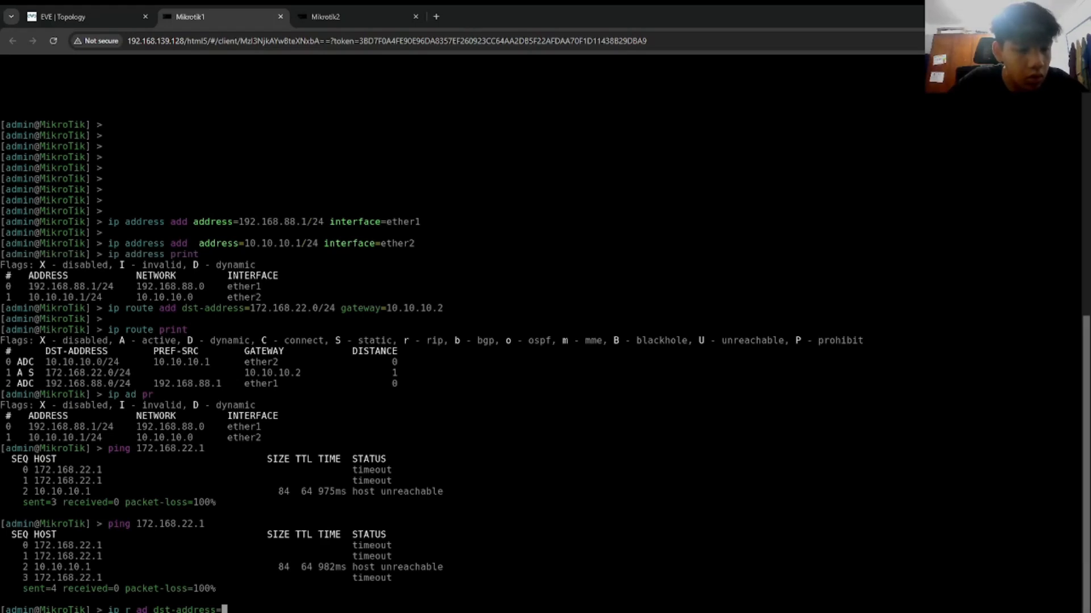
{"action": "type", "text": "10.10.10.0/24"}
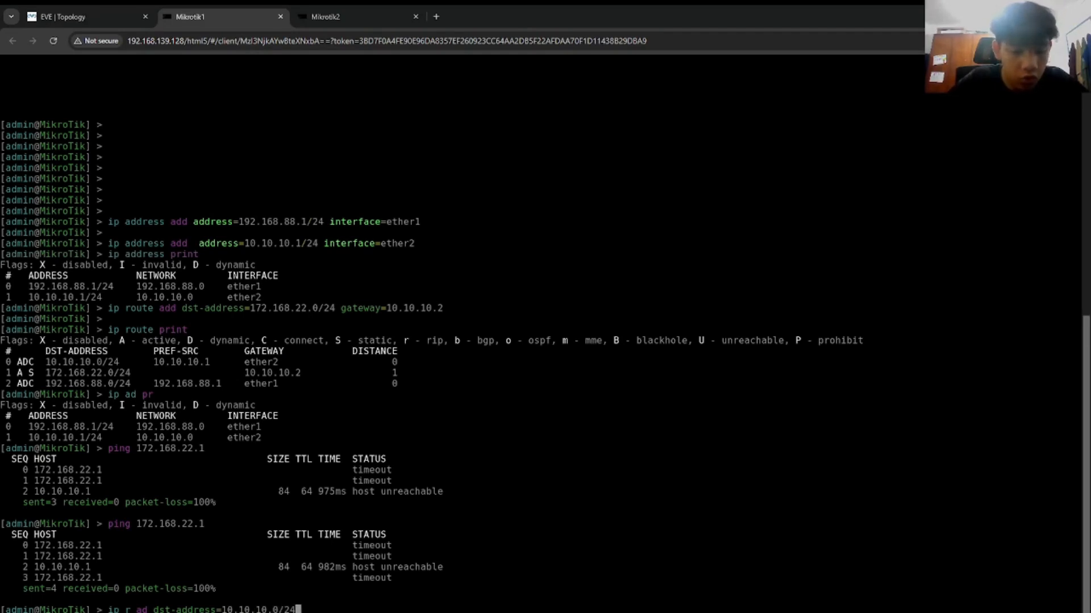
{"action": "type", "text": " ga"}
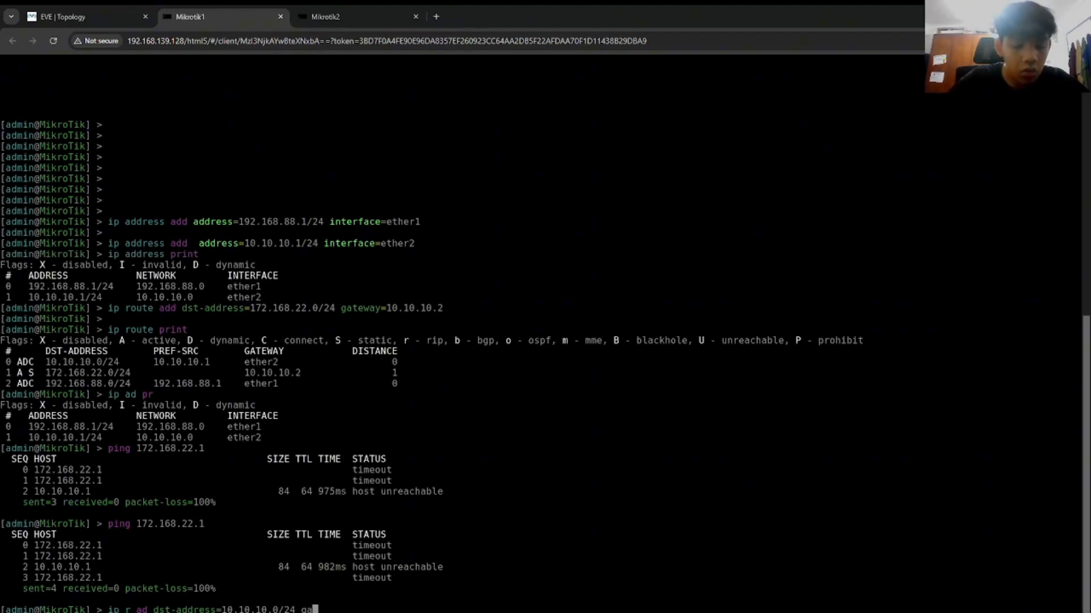
{"action": "type", "text": "teway=10.10."}
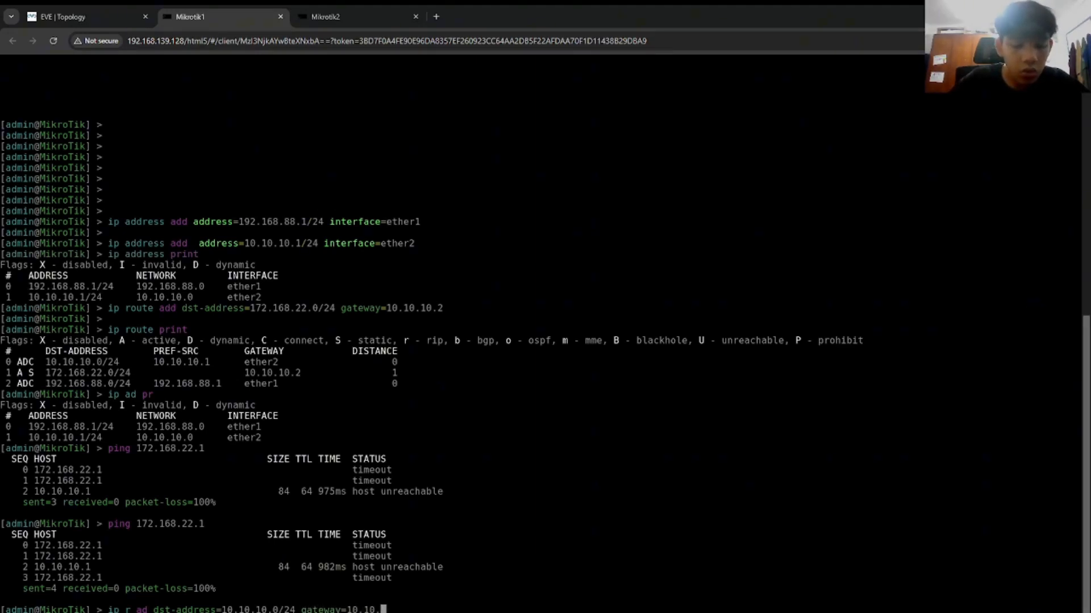
{"action": "type", "text": "10.2"}
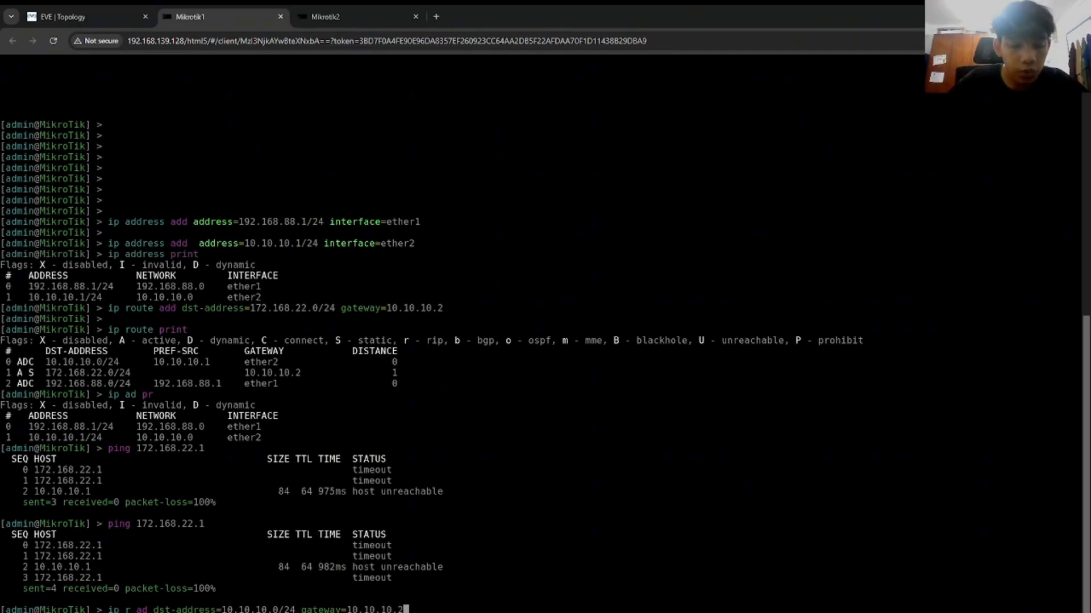
Step: Add 10.10.10.0/24 routes via 10.10.10.2 on Mikrotik1 and via 10.10.10.1 on Mikrotik2, then 'ip r pr'
{"action": "key", "text": "Return"}
{"action": "key", "text": "ctrl+Tab"}
{"action": "type", "text": "ip r ad "}
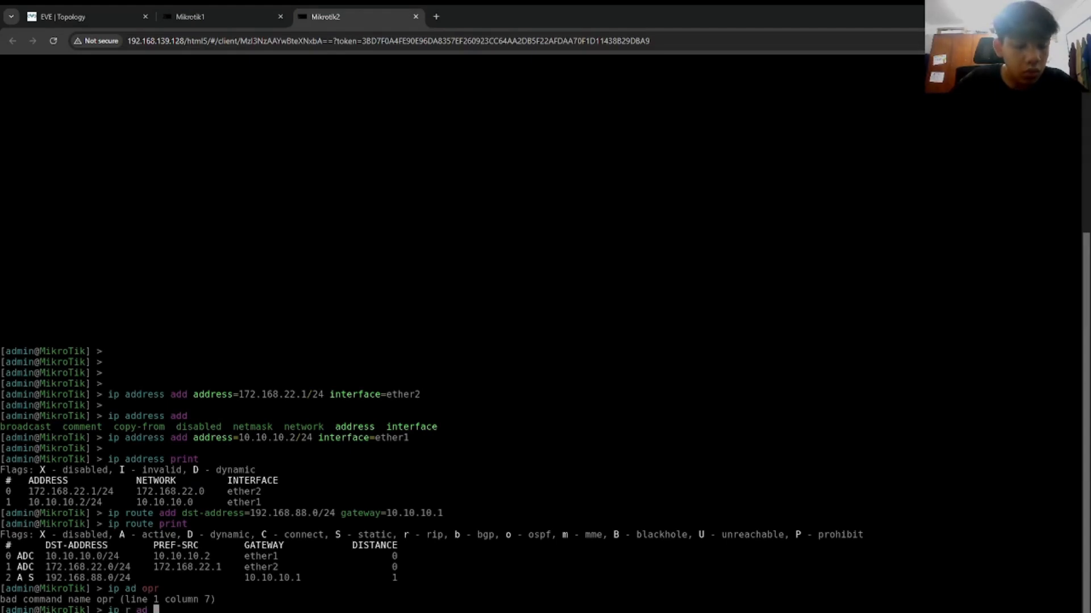
{"action": "type", "text": "dst-address="}
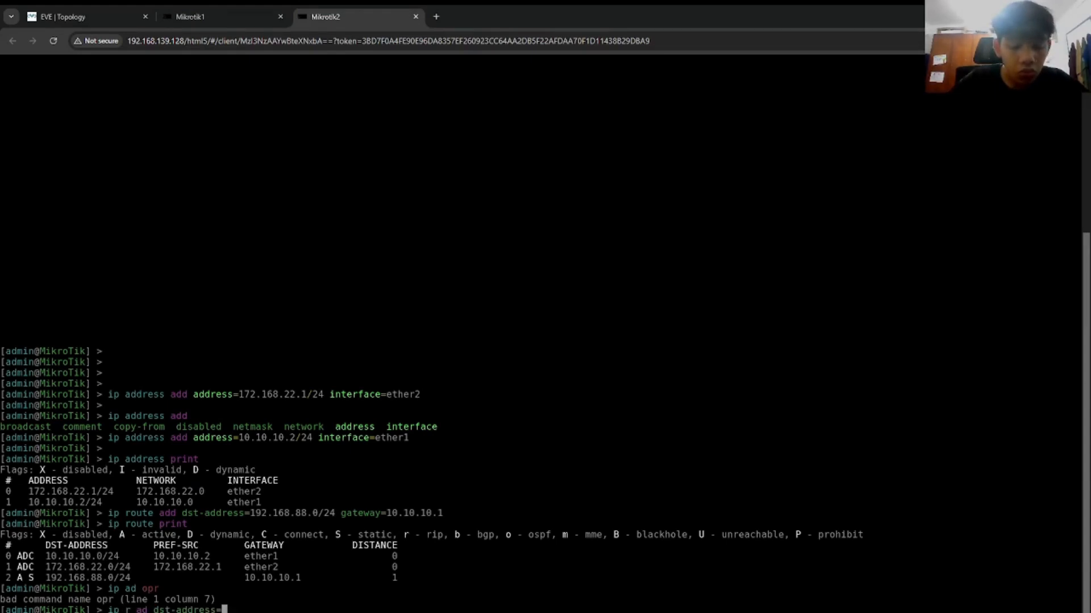
{"action": "type", "text": "10.10.10.0/24 ga"}
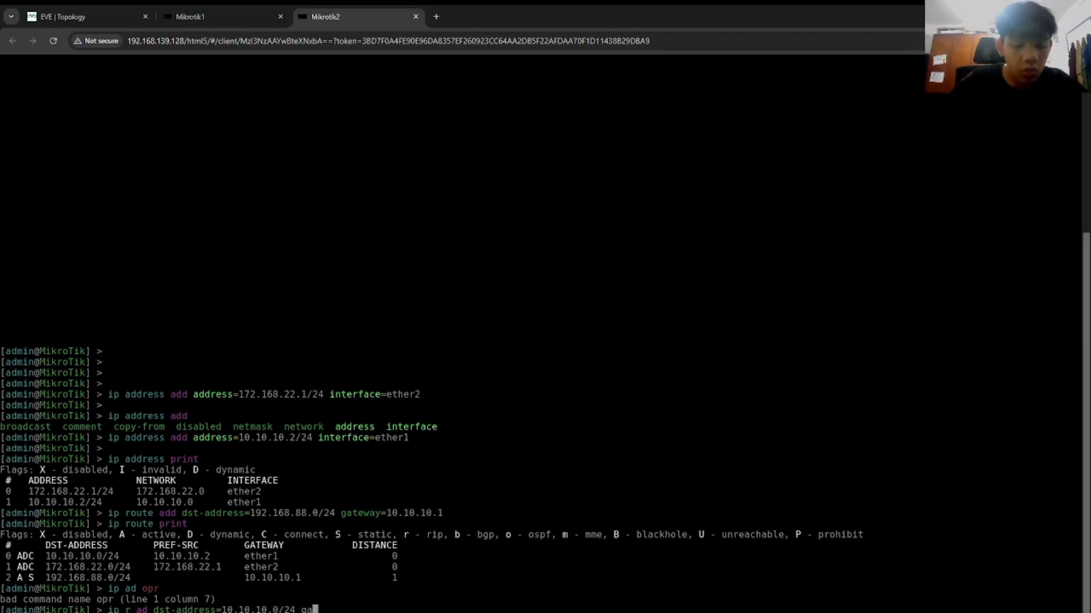
{"action": "type", "text": "teway=10.10.10.1"}
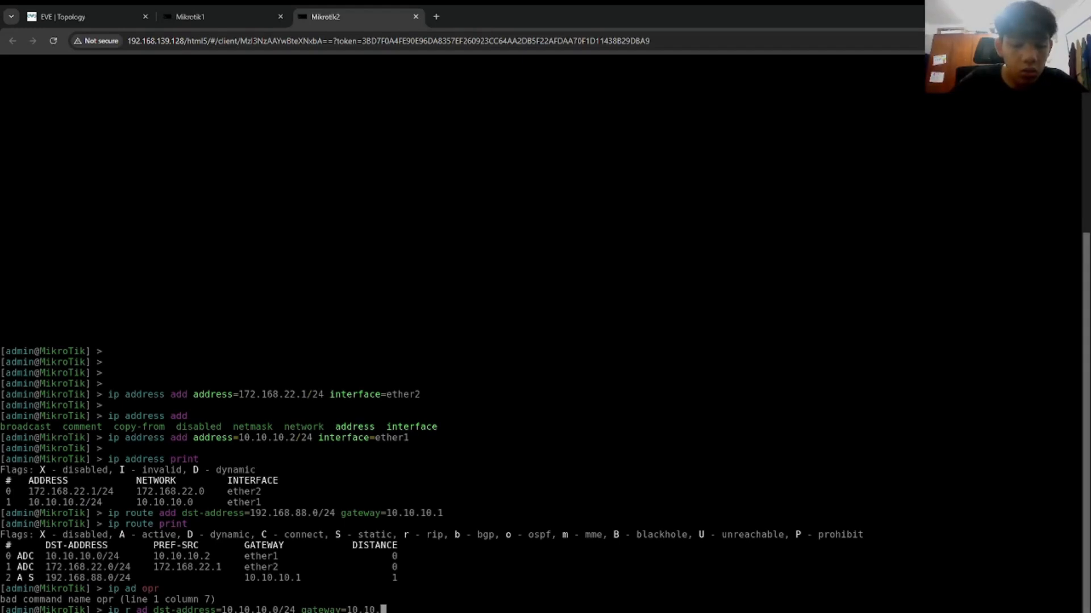
{"action": "key", "text": "Return"}
{"action": "key", "text": "Return"}
{"action": "type", "text": "ip r pr"}
{"action": "key", "text": "Return"}
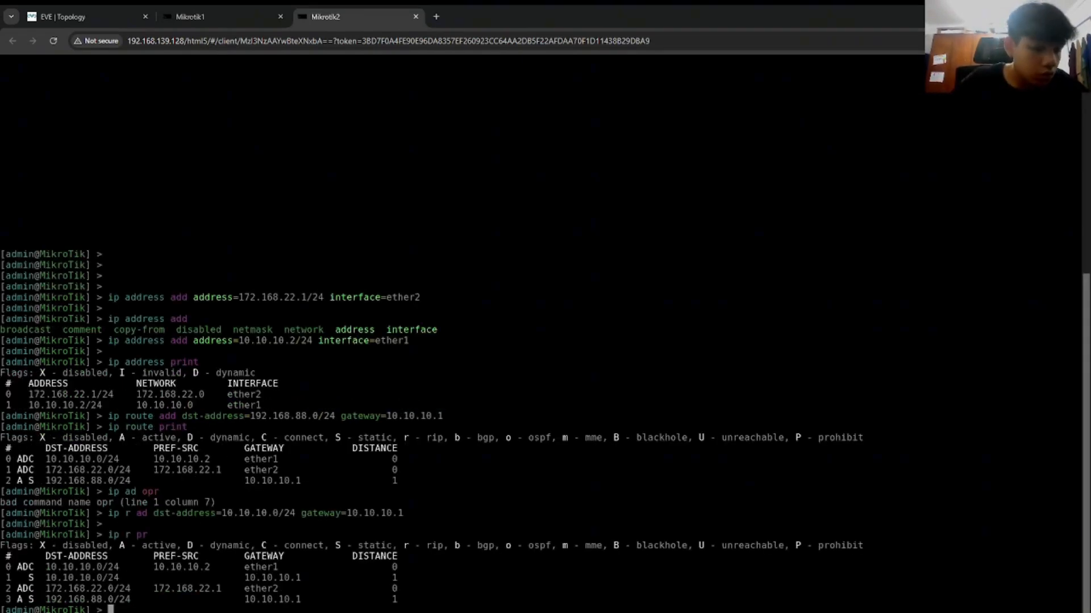
Step: Run 'ping 172.168.22.1' again from the Mikrotik1 console
{"action": "left_click", "coordinate": [188, 17]}
{"action": "type", "text": "ping 172.168.22.1"}
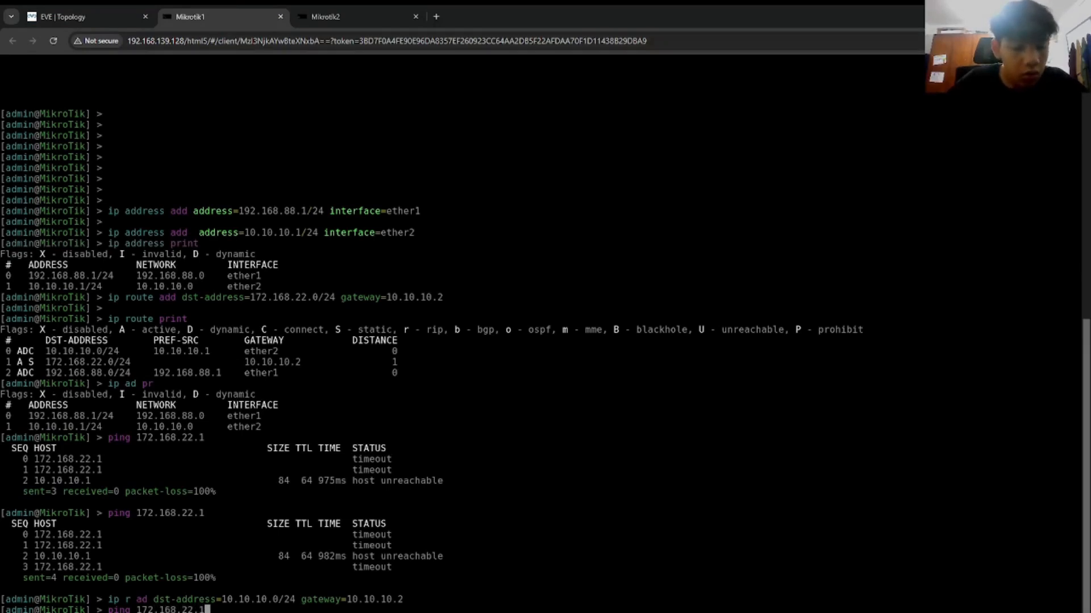
{"action": "key", "text": "Return"}
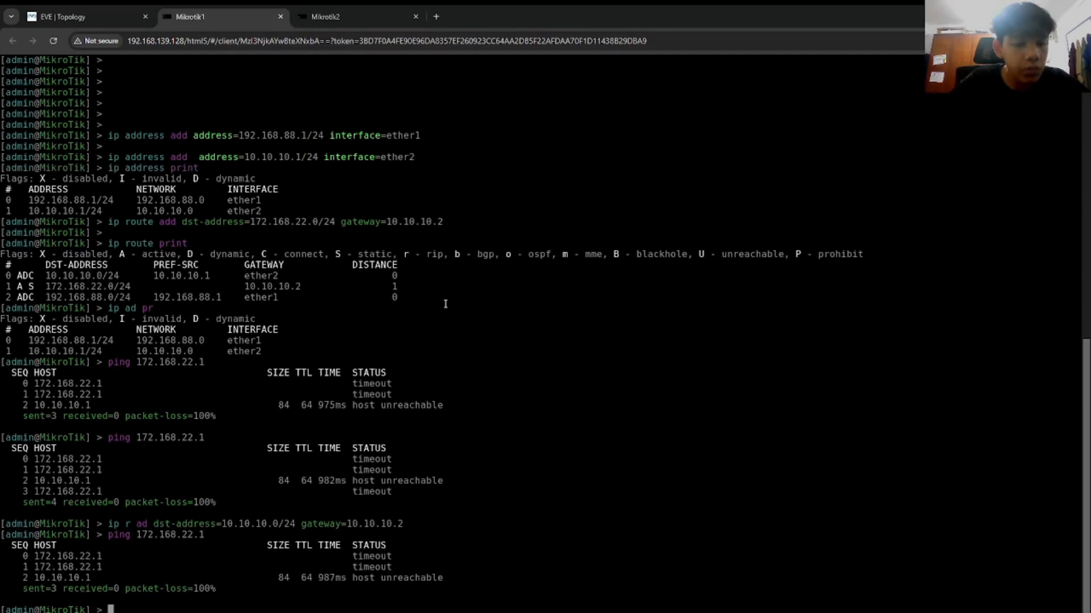
Step: Inspect the Mikrotik1 node and router link options in the lab topology view
{"action": "left_click", "coordinate": [326, 16]}
{"action": "left_click", "coordinate": [190, 16]}
{"action": "left_click", "coordinate": [63, 17]}
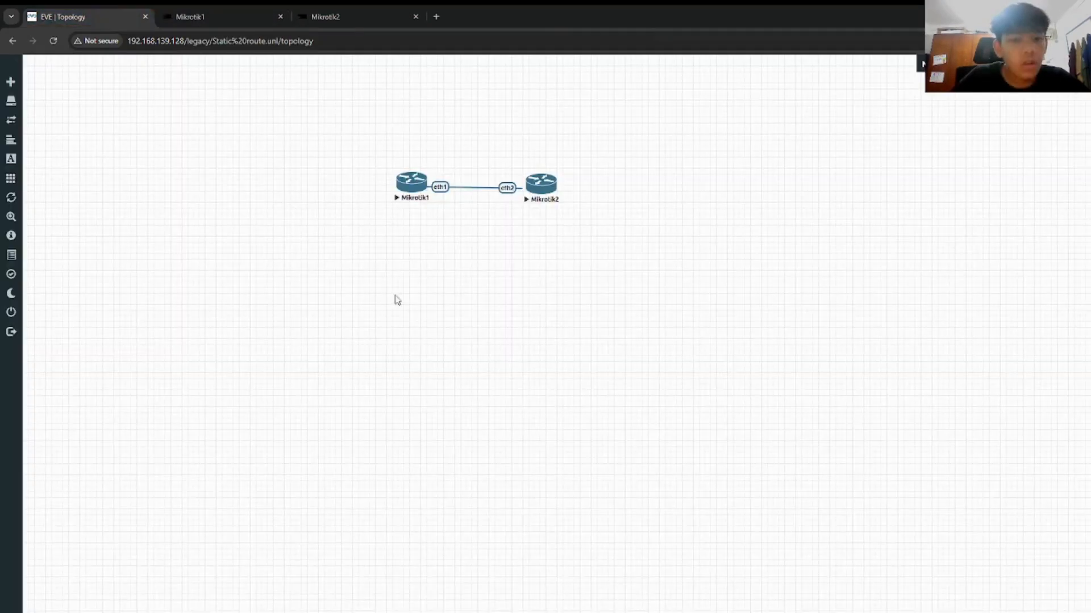
{"action": "right_click", "coordinate": [401, 189]}
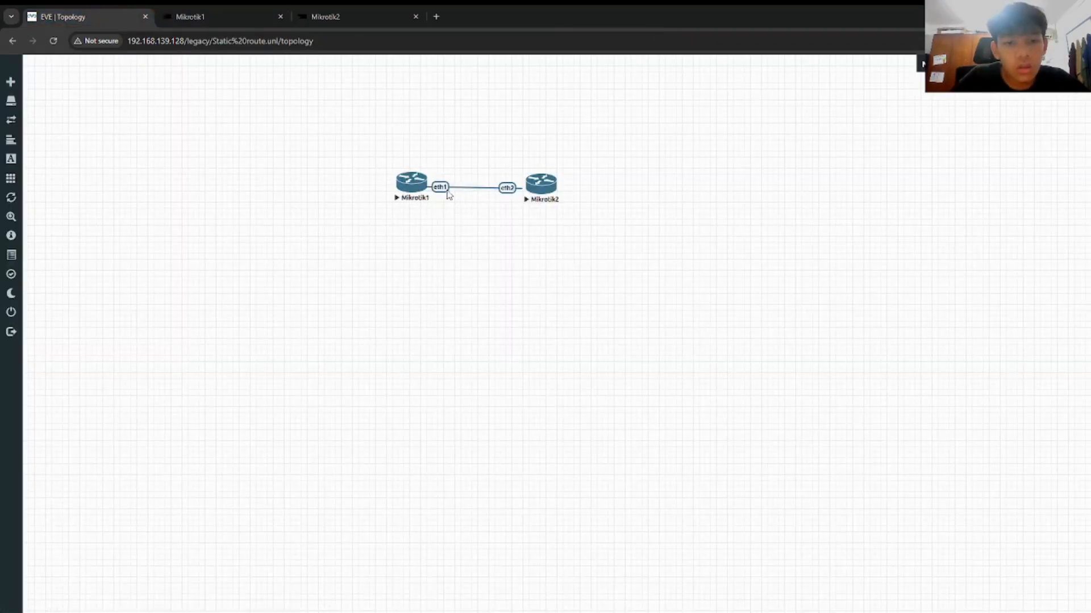
{"action": "right_click", "coordinate": [453, 188]}
{"action": "left_click", "coordinate": [436, 187]}
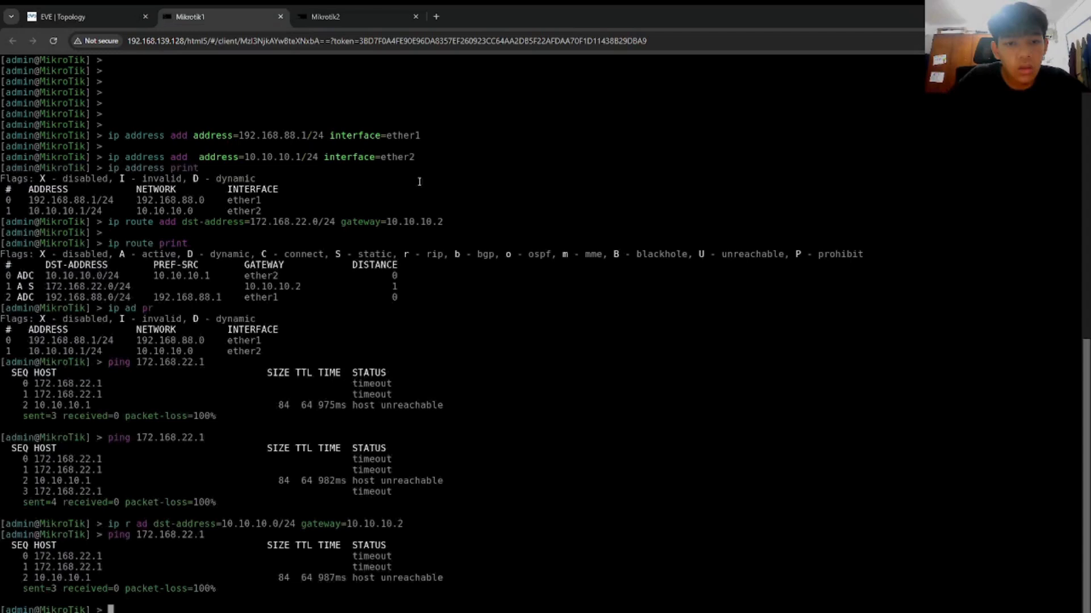
{"action": "left_click", "coordinate": [426, 188]}
{"action": "left_click", "coordinate": [114, 16]}
Step: Start packet captures on Mikrotik1's eth2 and eth1 interfaces
{"action": "right_click", "coordinate": [419, 185]}
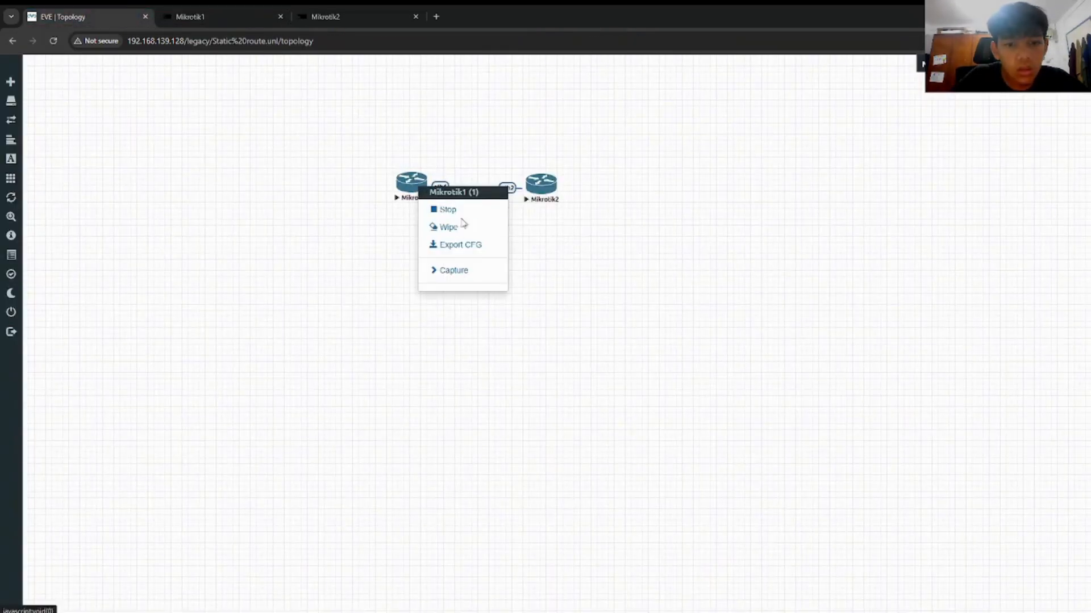
{"action": "left_click", "coordinate": [467, 271]}
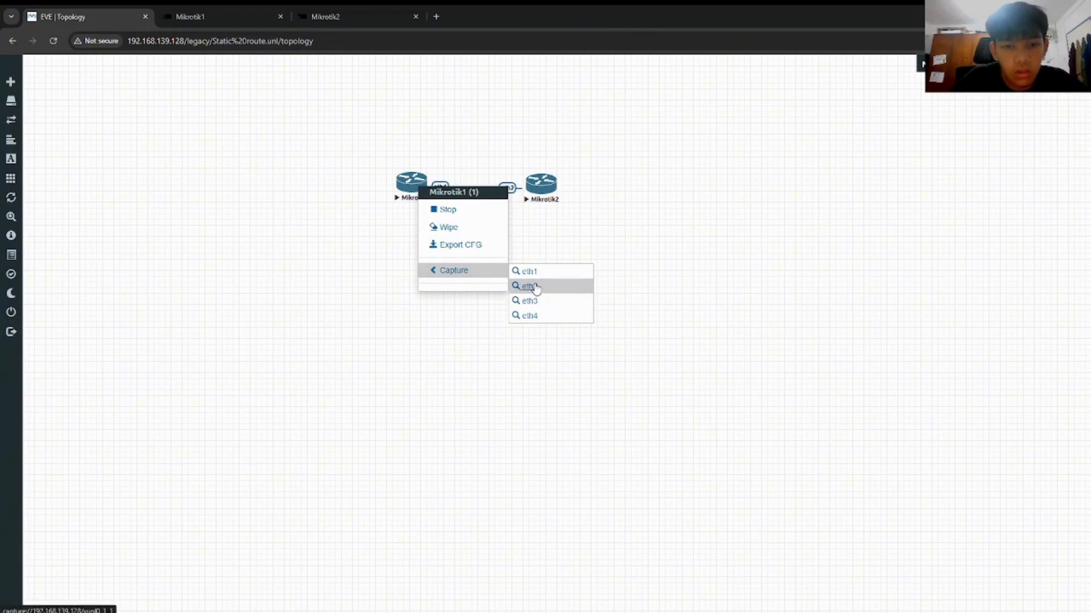
{"action": "left_click", "coordinate": [537, 289]}
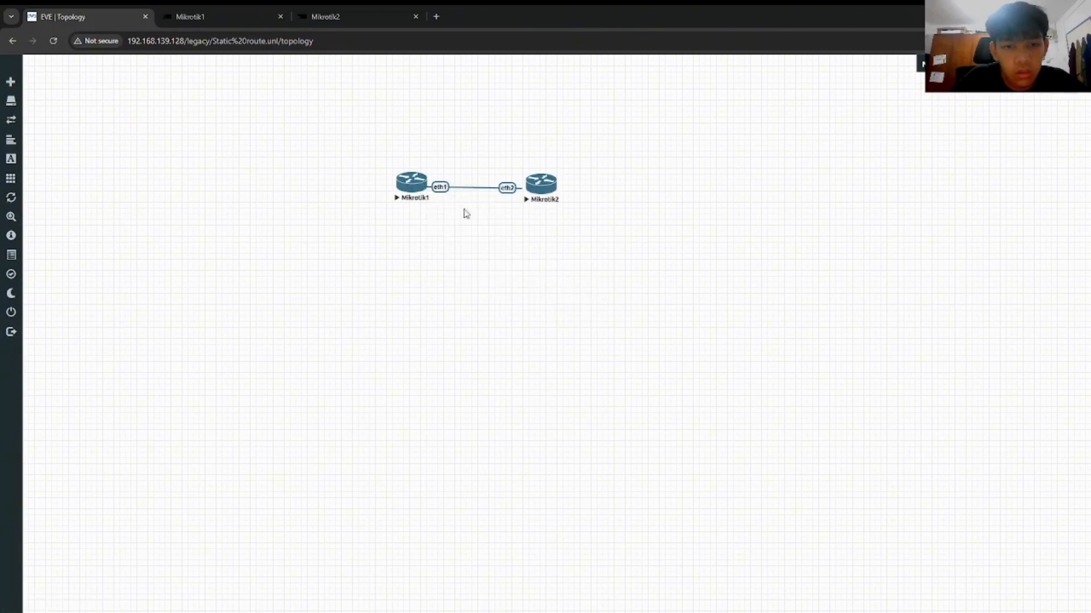
{"action": "right_click", "coordinate": [425, 187]}
{"action": "left_click", "coordinate": [467, 269]}
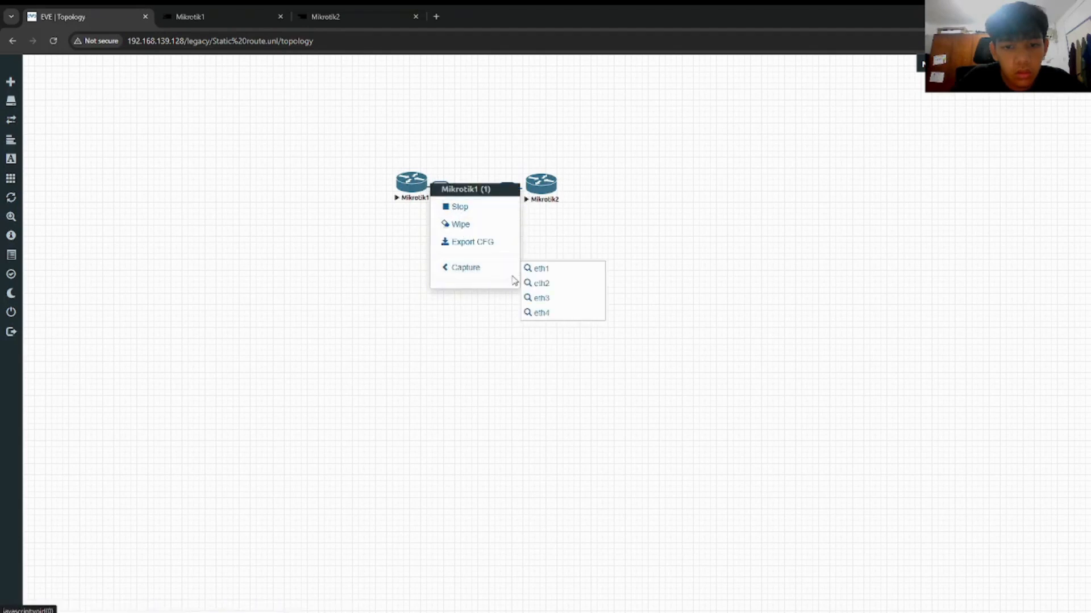
{"action": "left_click", "coordinate": [530, 268]}
Step: Delete the eth1–eth2 link, stop the router, and save a new Mikrotik1 eth1 to Mikrotik2 eth1 link
{"action": "right_click", "coordinate": [508, 188]}
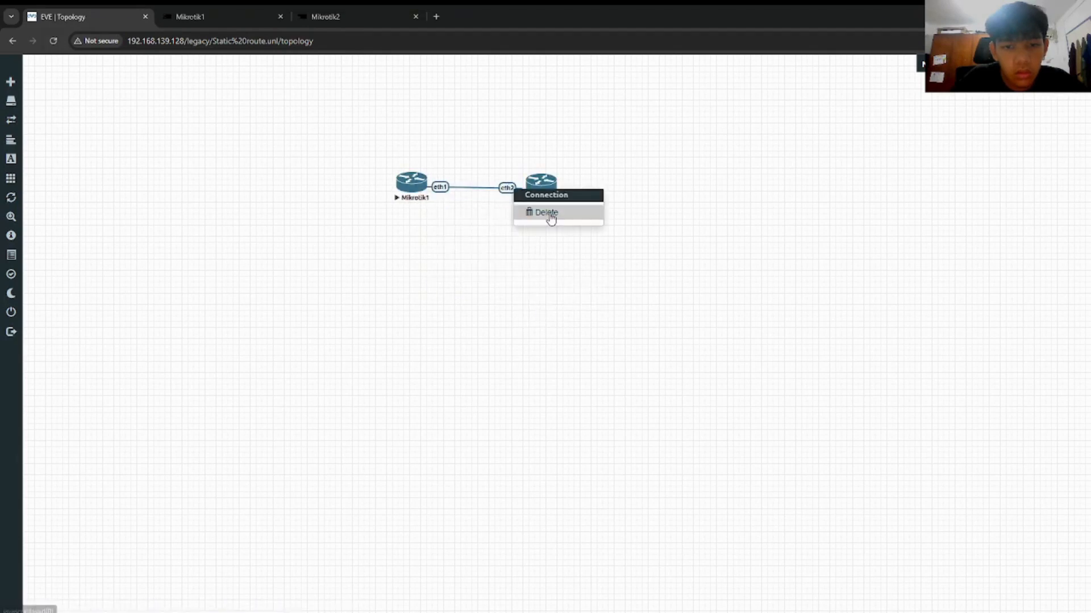
{"action": "left_click", "coordinate": [540, 219]}
{"action": "left_click", "coordinate": [418, 187]}
{"action": "left_click", "coordinate": [115, 9]}
{"action": "right_click", "coordinate": [426, 187]}
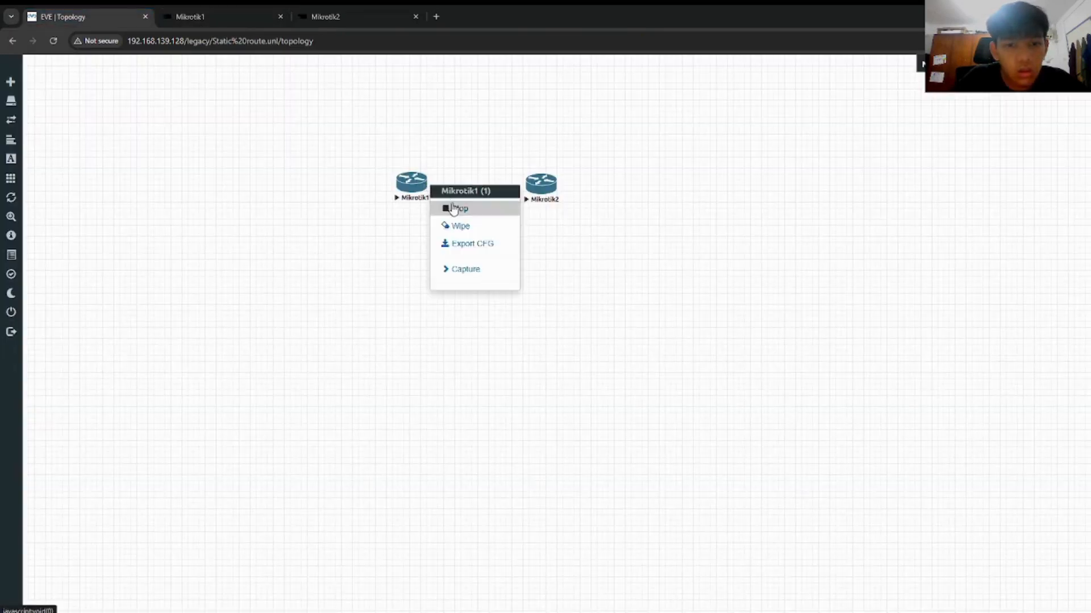
{"action": "right_click", "coordinate": [541, 189]}
{"action": "left_click", "coordinate": [570, 211]}
{"action": "left_click_drag", "start_coordinate": [426, 183], "coordinate": [540, 191]}
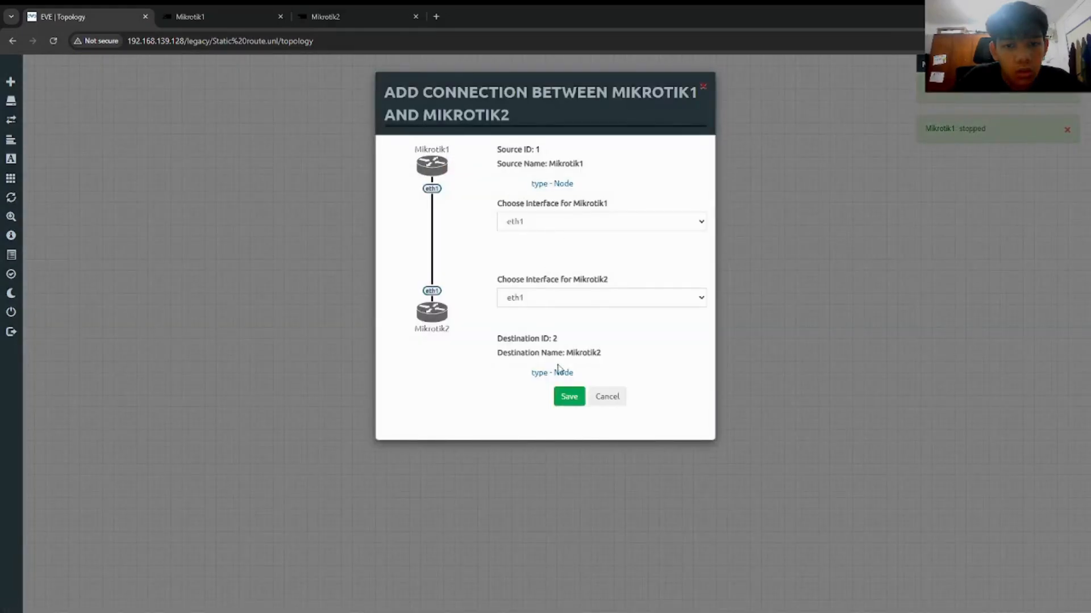
{"action": "left_click", "coordinate": [570, 397]}
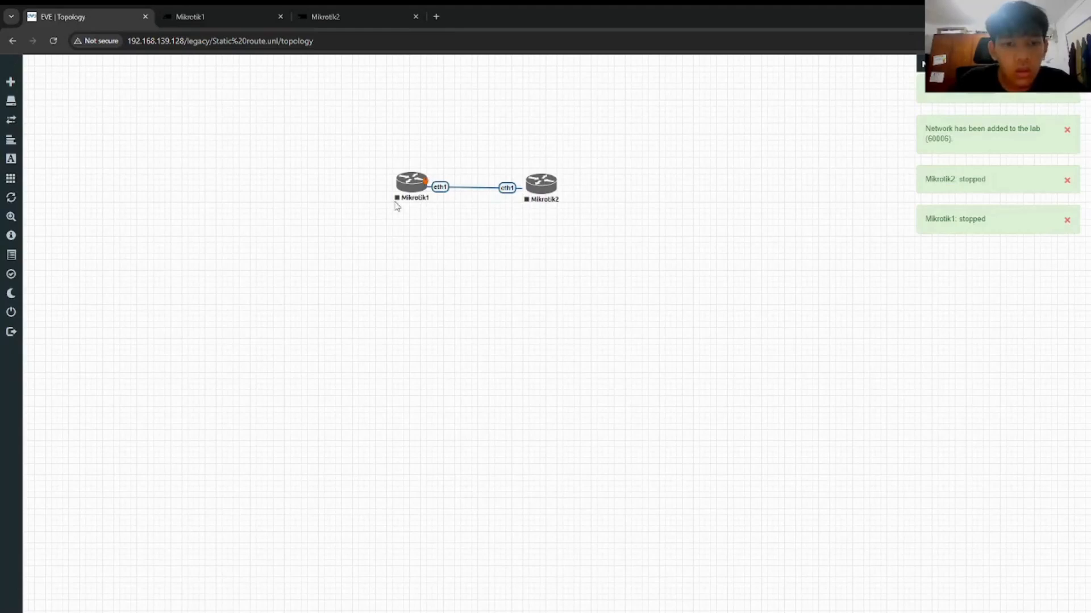
Step: Start both selected routers, then start Mikrotik1 on its own
{"action": "right_click", "coordinate": [418, 183]}
{"action": "left_click", "coordinate": [464, 205]}
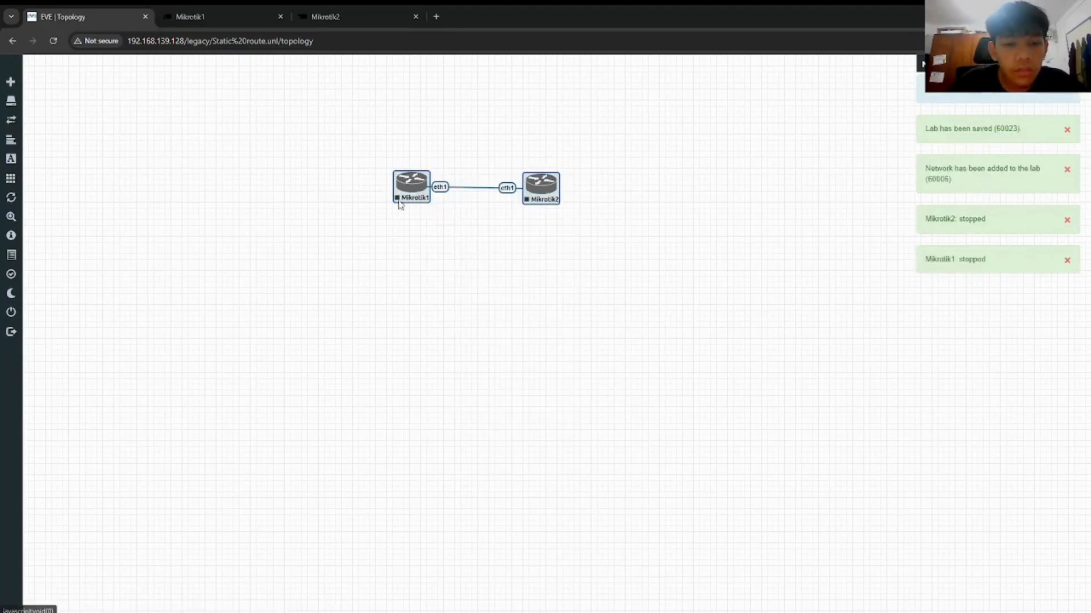
{"action": "left_click", "coordinate": [461, 230]}
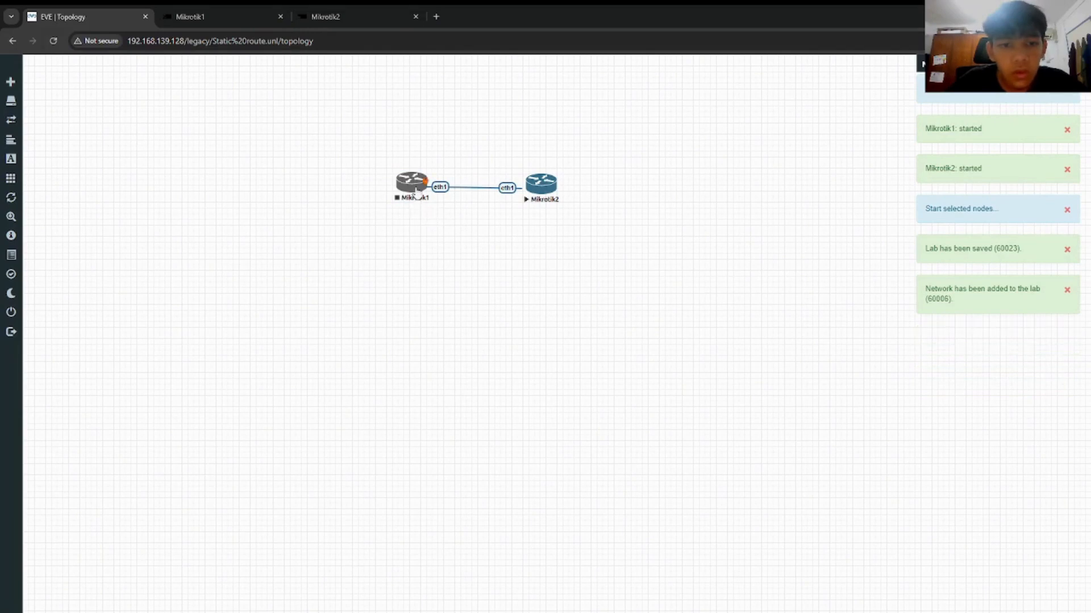
{"action": "right_click", "coordinate": [418, 191]}
{"action": "left_click", "coordinate": [446, 212]}
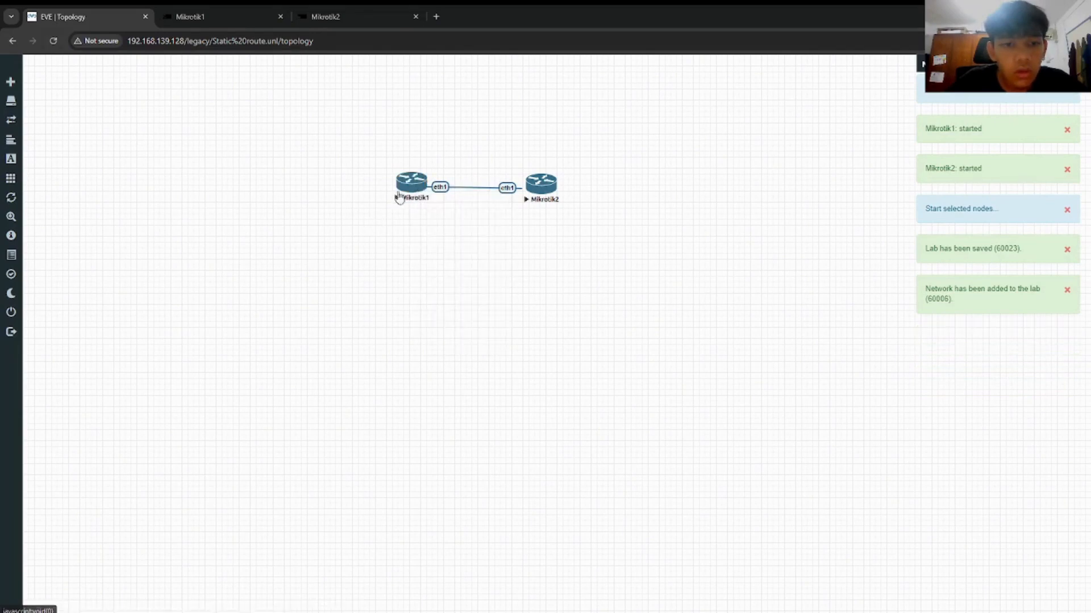
{"action": "left_click", "coordinate": [402, 188]}
Step: Reconnect and log in to Mikrotik1, print its routes, and ping 172.168.22.1, which times out
{"action": "left_click", "coordinate": [540, 359]}
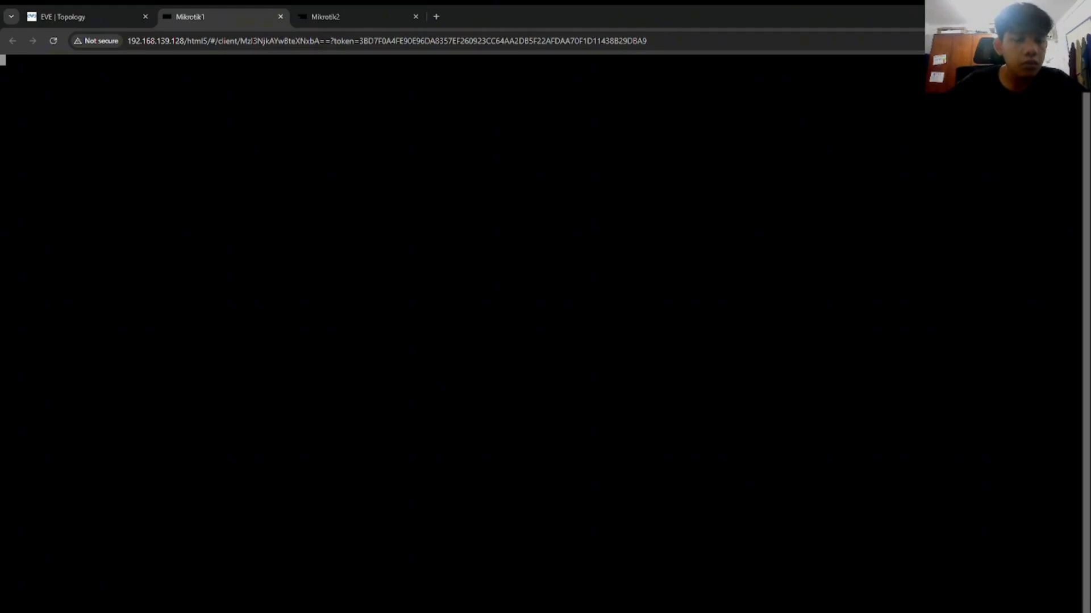
{"action": "type", "text": "d"}
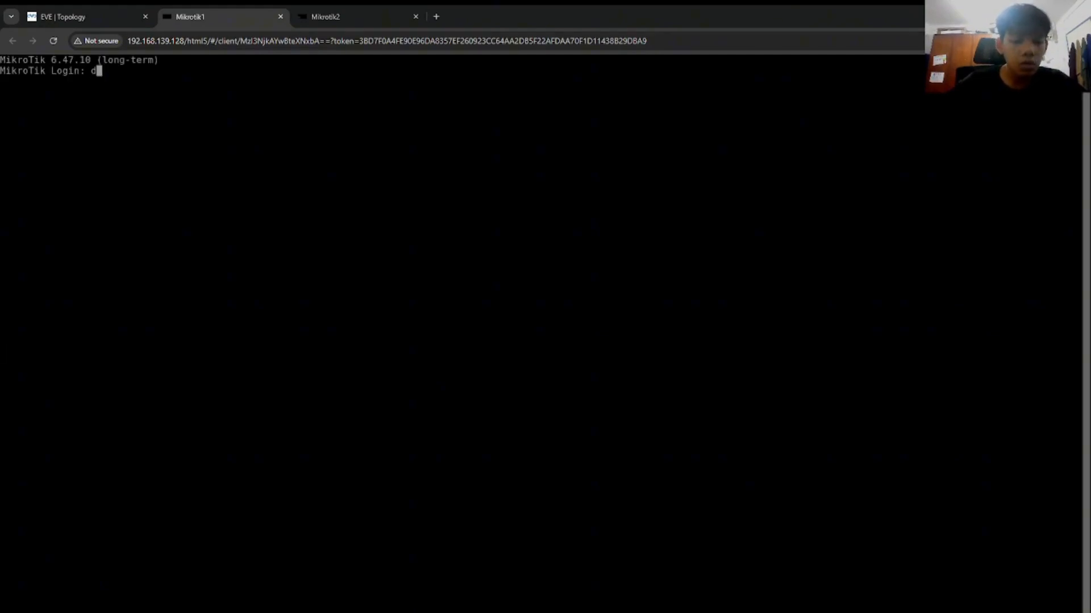
{"action": "type", "text": "dmin"}
{"action": "key", "text": "Return"}
{"action": "key", "text": "Return"}
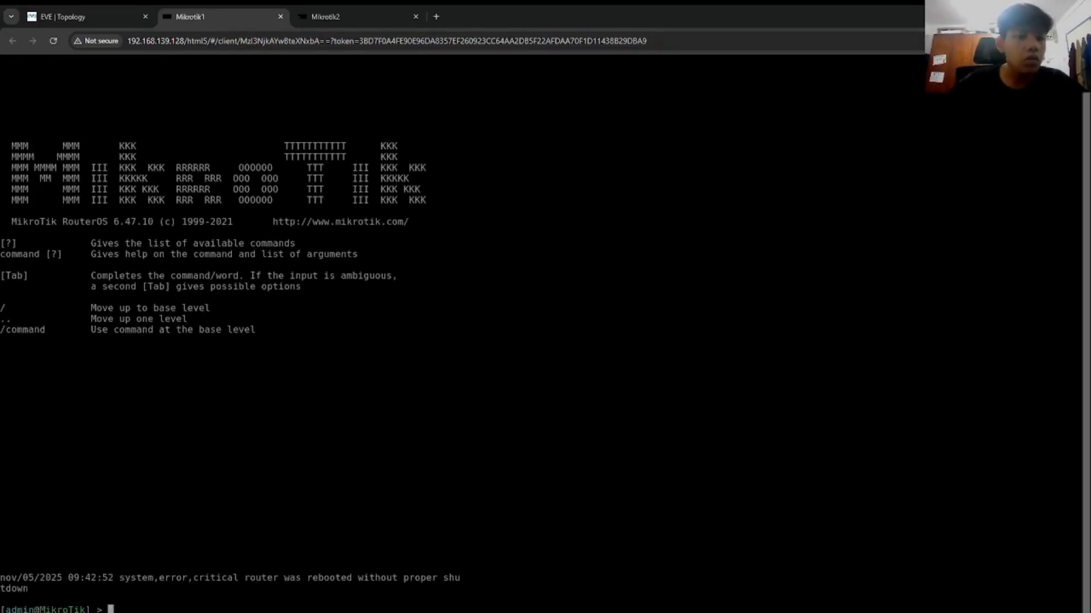
{"action": "left_click", "coordinate": [53, 41]}
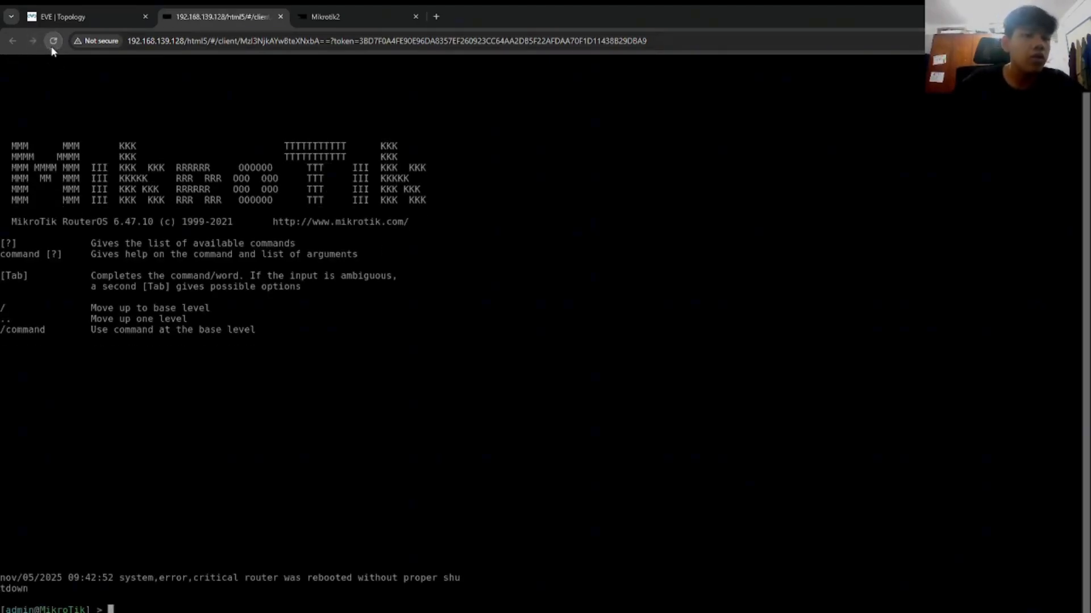
{"action": "type", "text": "ip route "}
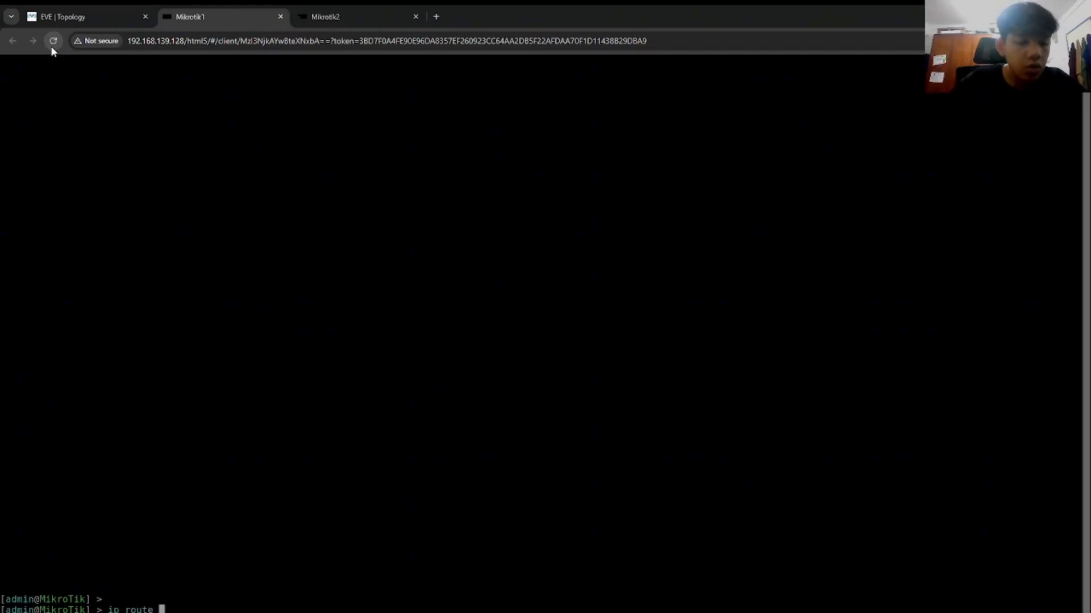
{"action": "type", "text": "print"}
{"action": "key", "text": "Return"}
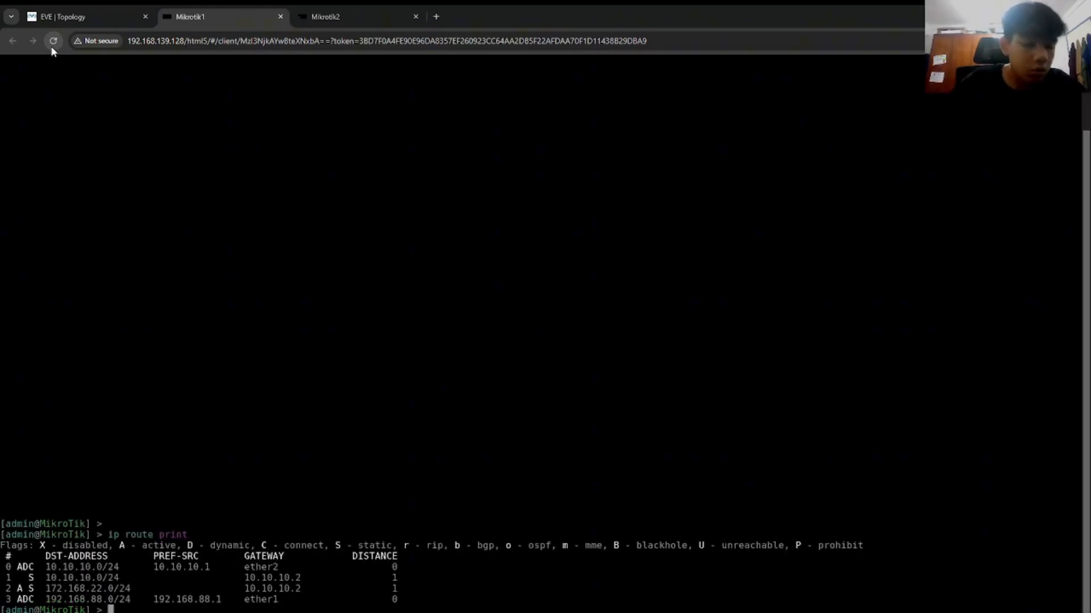
{"action": "type", "text": "ping "}
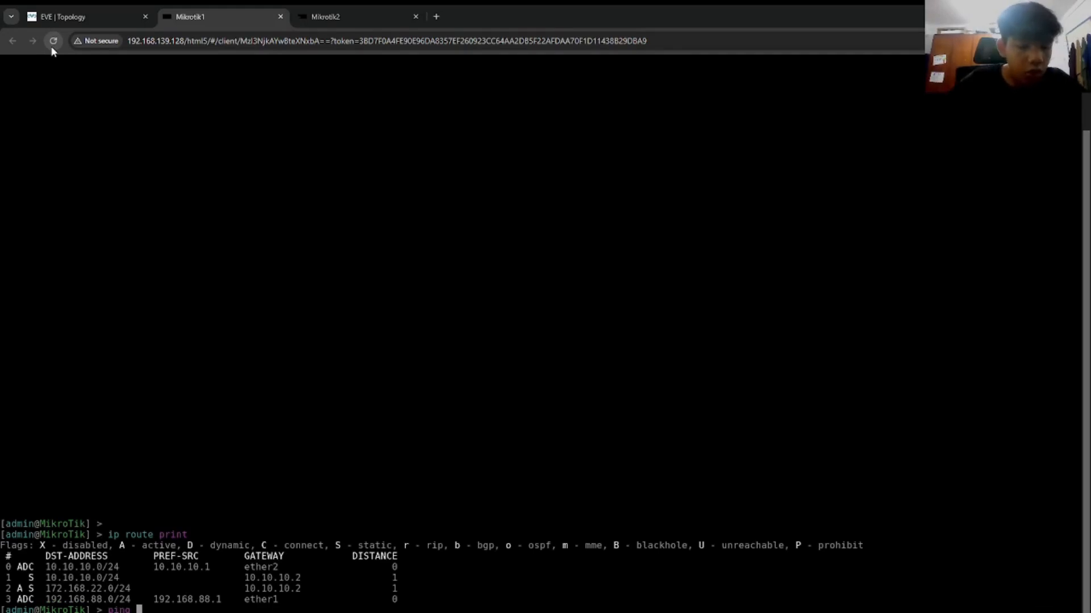
{"action": "type", "text": "172.168.22.1"}
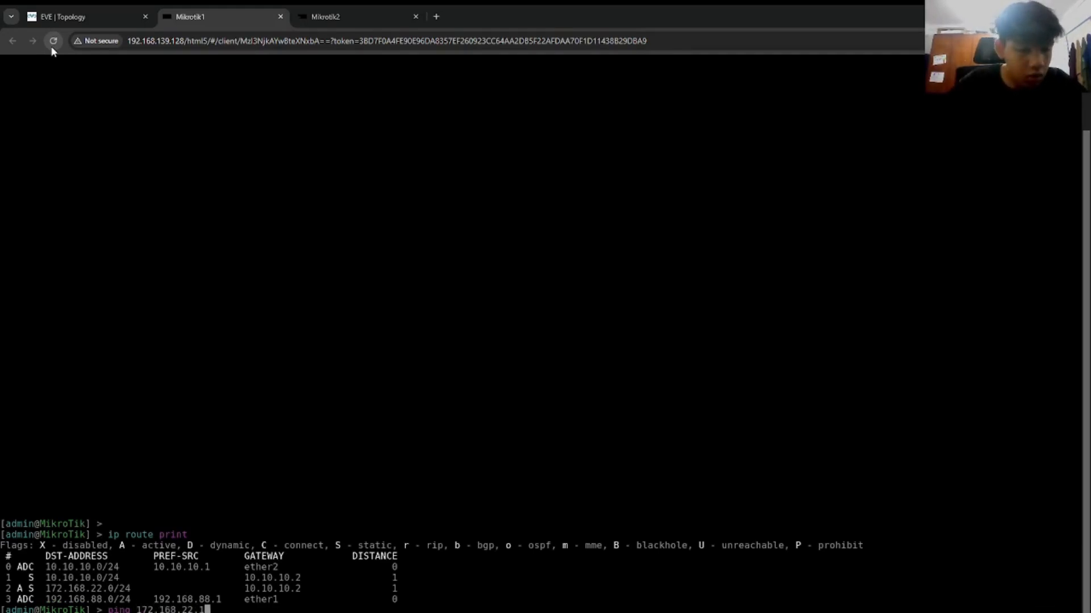
{"action": "key", "text": "Return"}
{"action": "key", "text": "ctrl+c"}
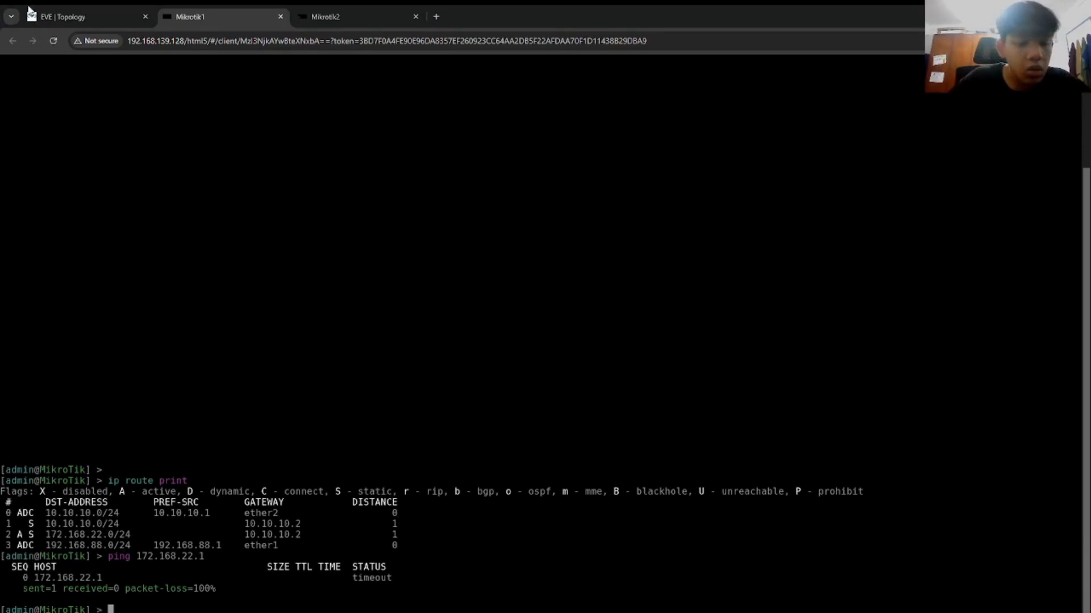
Step: Reconnect and log in to Mikrotik2 as admin, then run 'ip r pr' and 'ip ad pr'
{"action": "left_click", "coordinate": [369, 14]}
{"action": "left_click", "coordinate": [537, 362]}
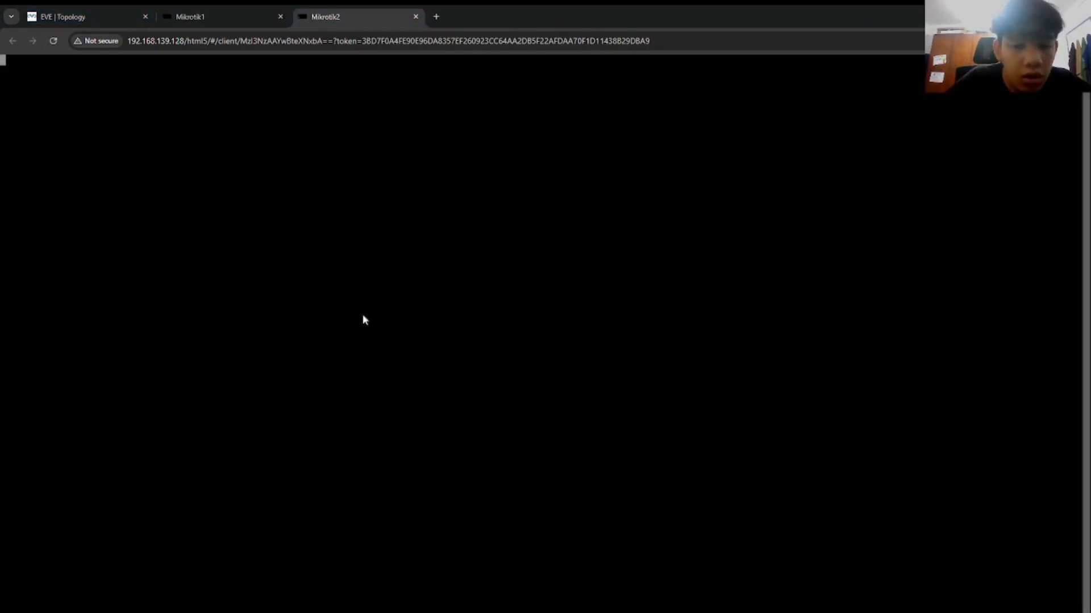
{"action": "type", "text": "admin"}
{"action": "key", "text": "Return"}
{"action": "key", "text": "Return"}
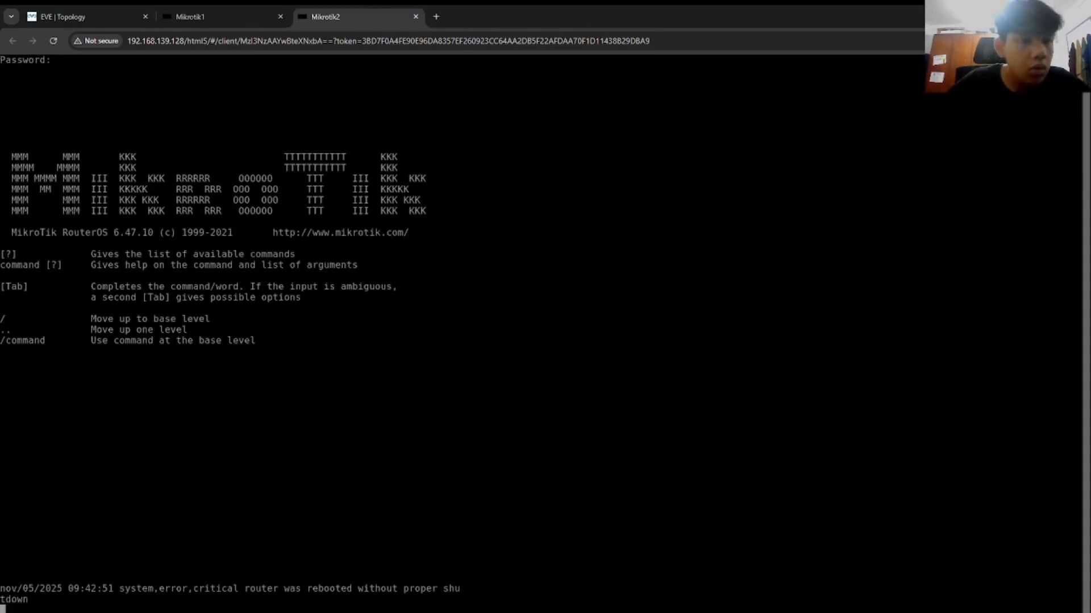
{"action": "left_click", "coordinate": [54, 41]}
{"action": "key", "text": "Return"}
{"action": "type", "text": "ip r pr"}
{"action": "key", "text": "Return"}
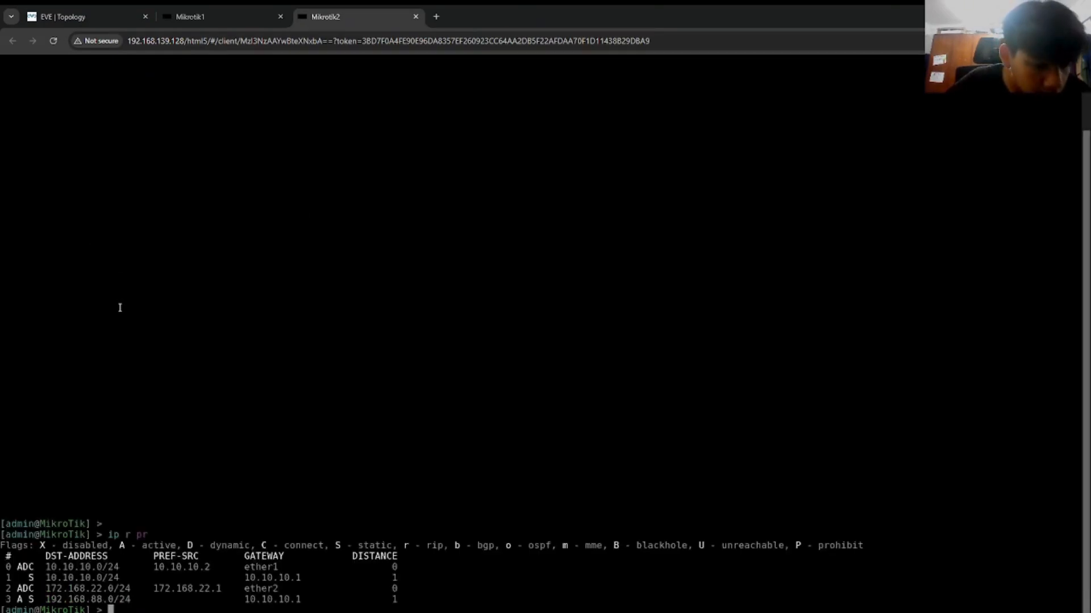
{"action": "type", "text": "ip ad pr"}
{"action": "key", "text": "Return"}
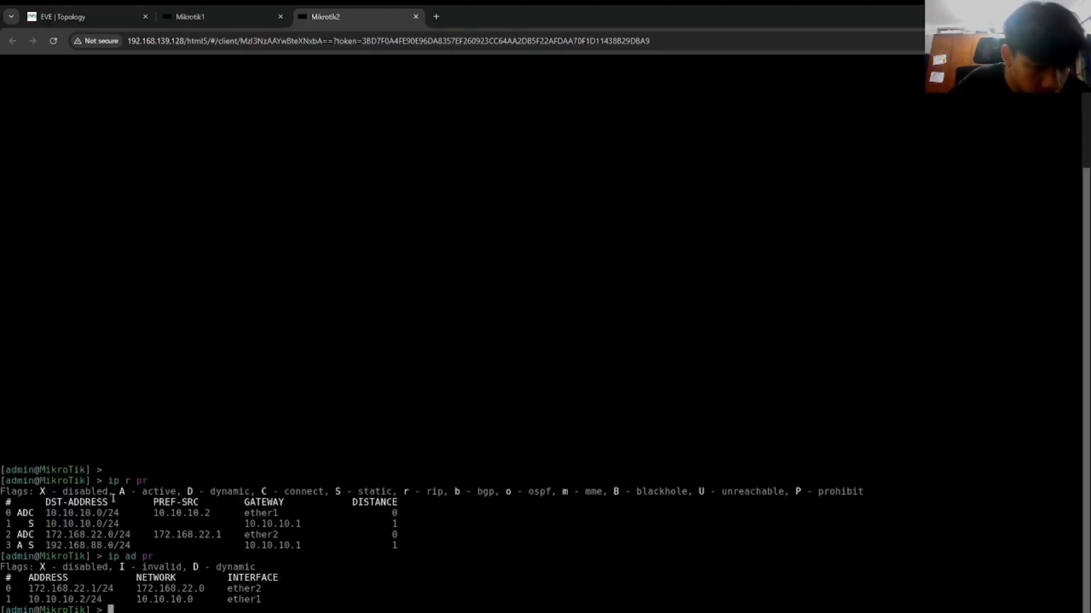
{"action": "left_click", "coordinate": [227, 17]}
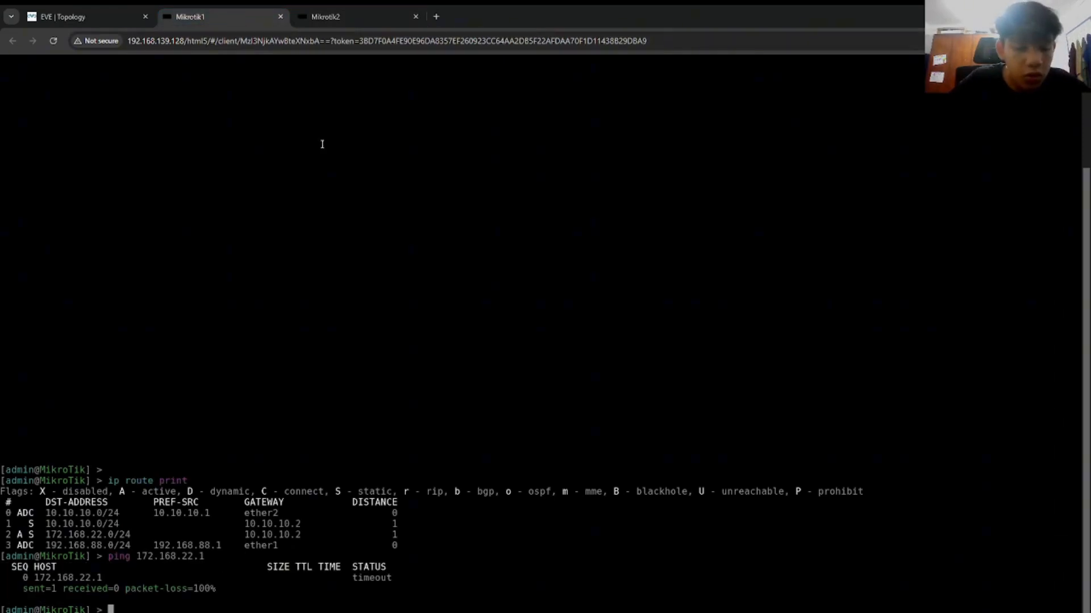
Step: On Mikrotik1, move address entry 1 (10.10.10.1/24) to ether1 and list addresses to verify
{"action": "type", "text": "ip "}
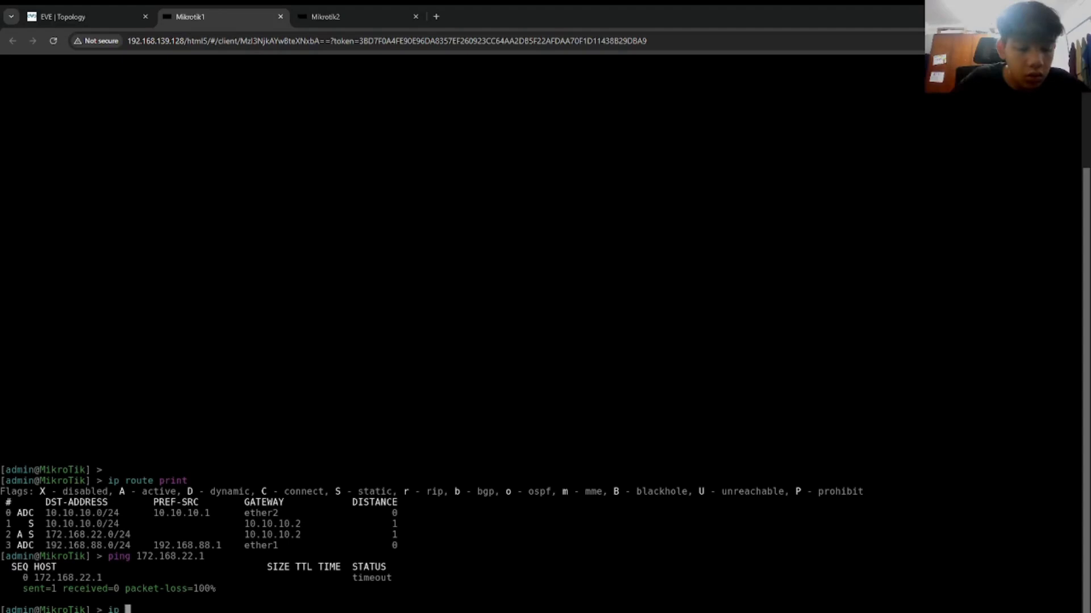
{"action": "type", "text": "ad pr"}
{"action": "key", "text": "Return"}
{"action": "type", "text": "ip ad set"}
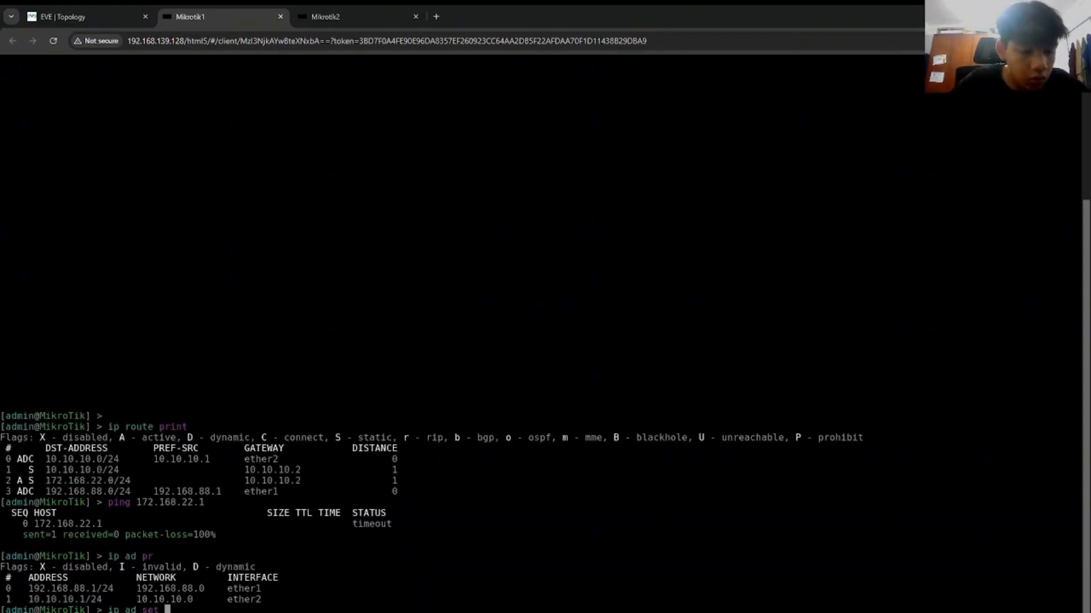
{"action": "key", "text": "Return"}
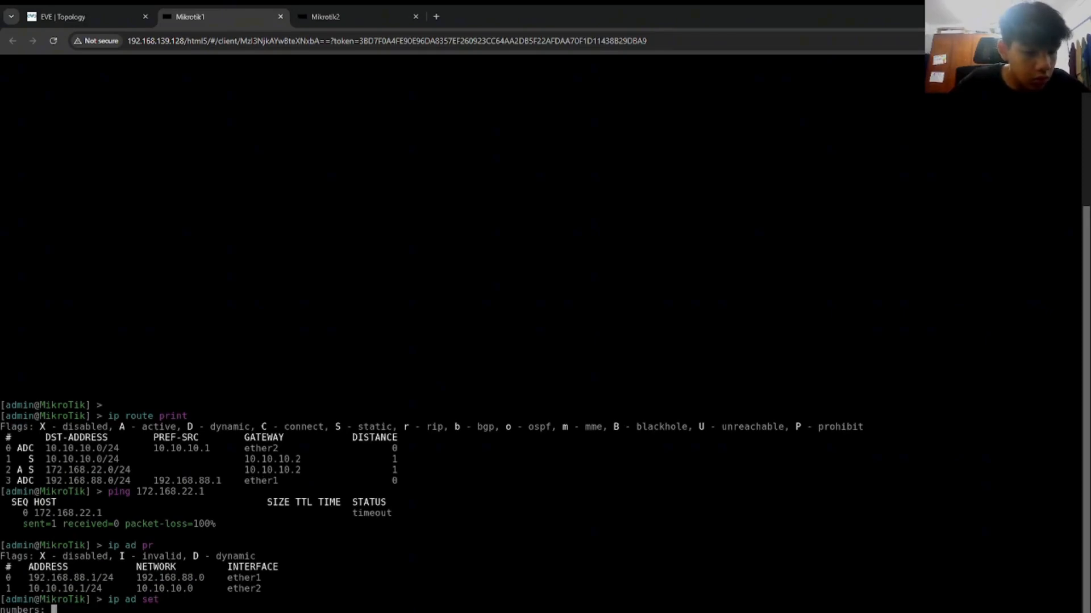
{"action": "type", "text": "1 int"}
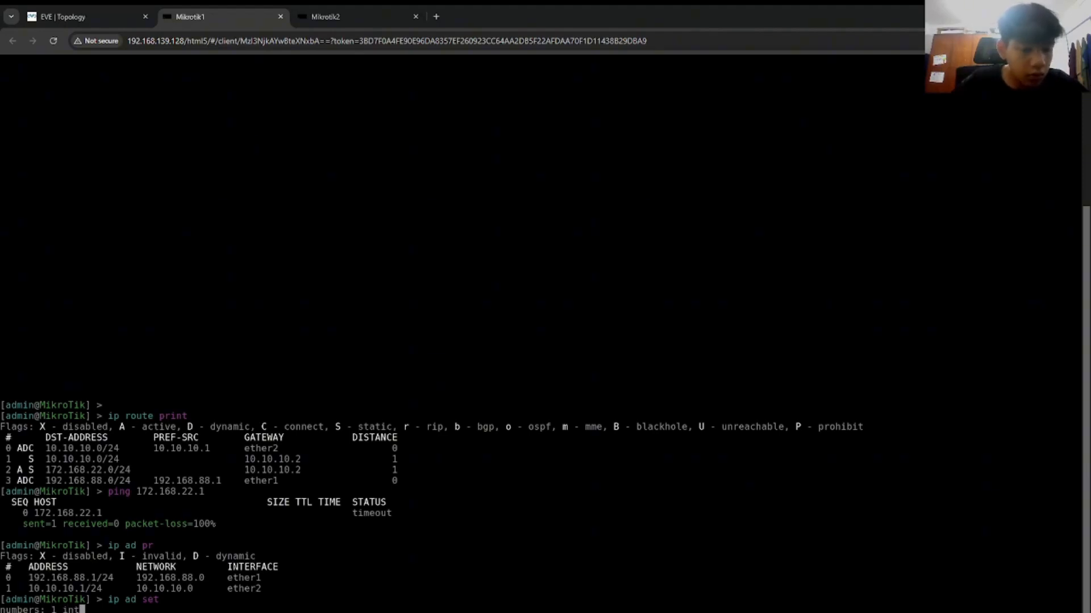
{"action": "key", "text": "BackSpace"}
{"action": "key", "text": "BackSpace"}
{"action": "key", "text": "BackSpace"}
{"action": "key", "text": "BackSpace"}
{"action": "key", "text": "Return"}
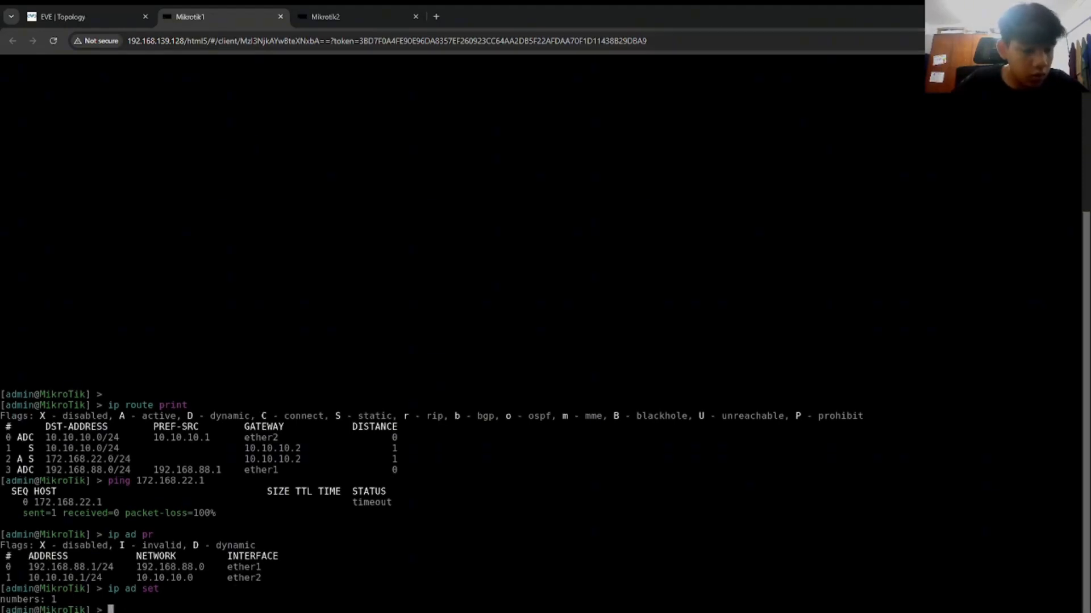
{"action": "type", "text": "ip ad "}
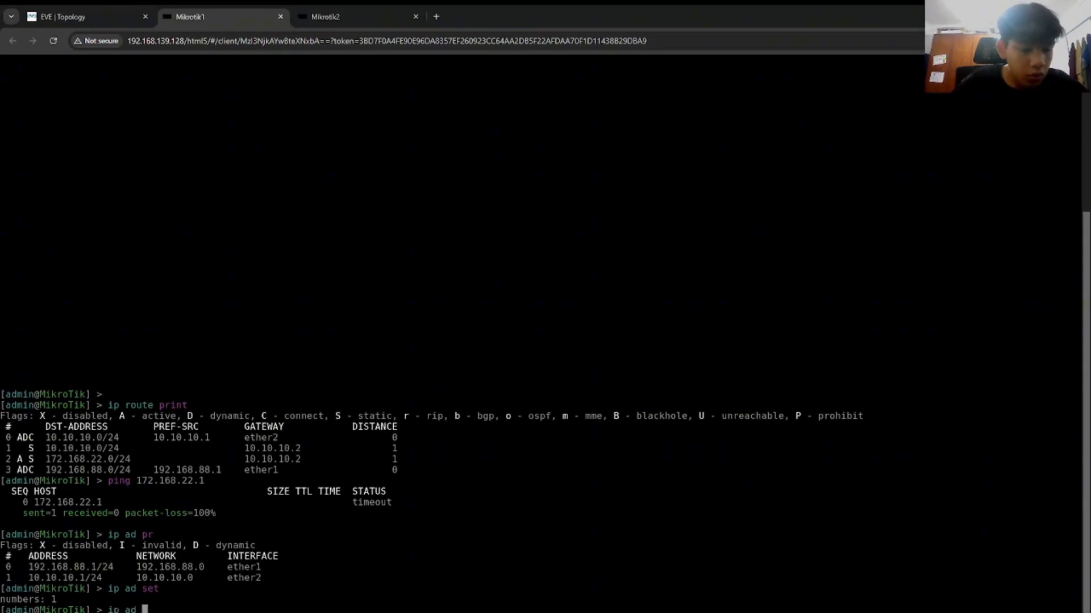
{"action": "type", "text": "set interface=ether1 "}
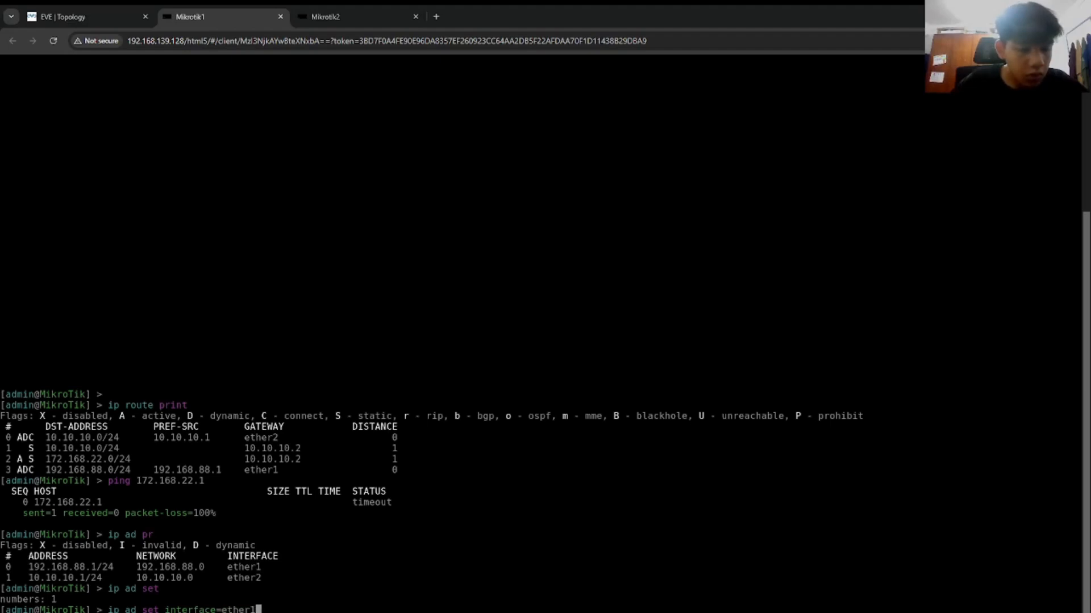
{"action": "type", "text": "numbers=1"}
{"action": "key", "text": "Return"}
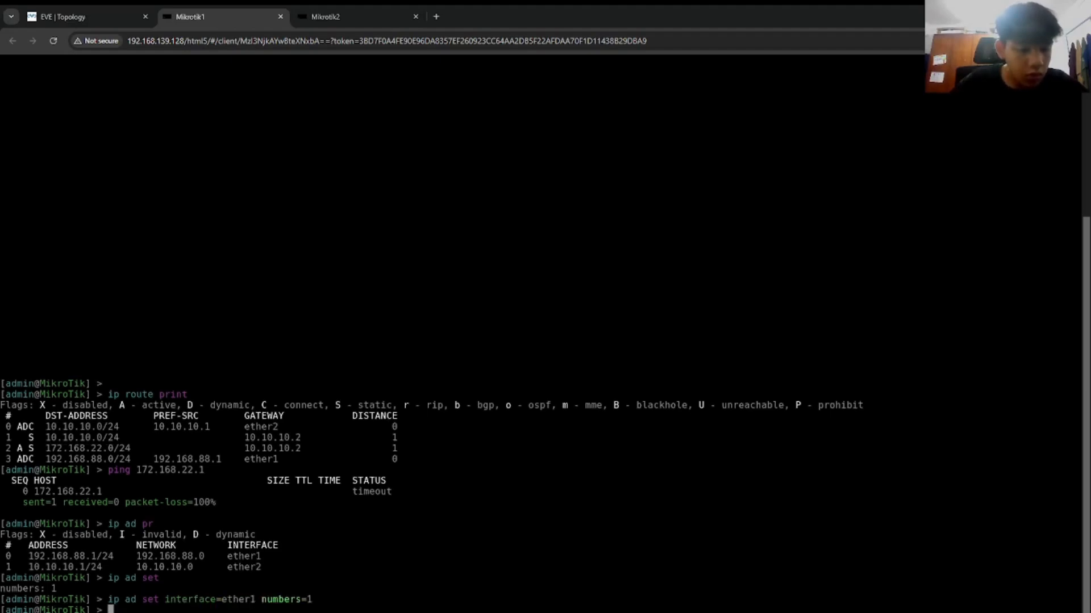
{"action": "key", "text": "Return"}
{"action": "key", "text": "Up"}
{"action": "key", "text": "Up"}
{"action": "key", "text": "Up"}
{"action": "key", "text": "Return"}
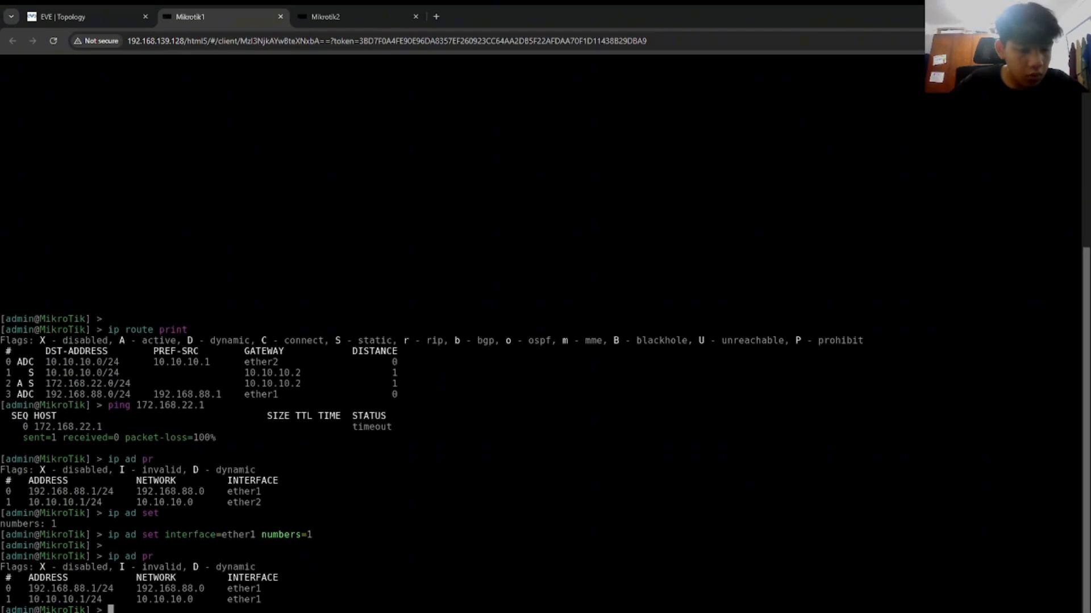
Step: On Mikrotik2, run 'ip ad set interface=ether1 numbers=0' to put 172.168.22.1/24 on ether1
{"action": "left_click", "coordinate": [378, 7]}
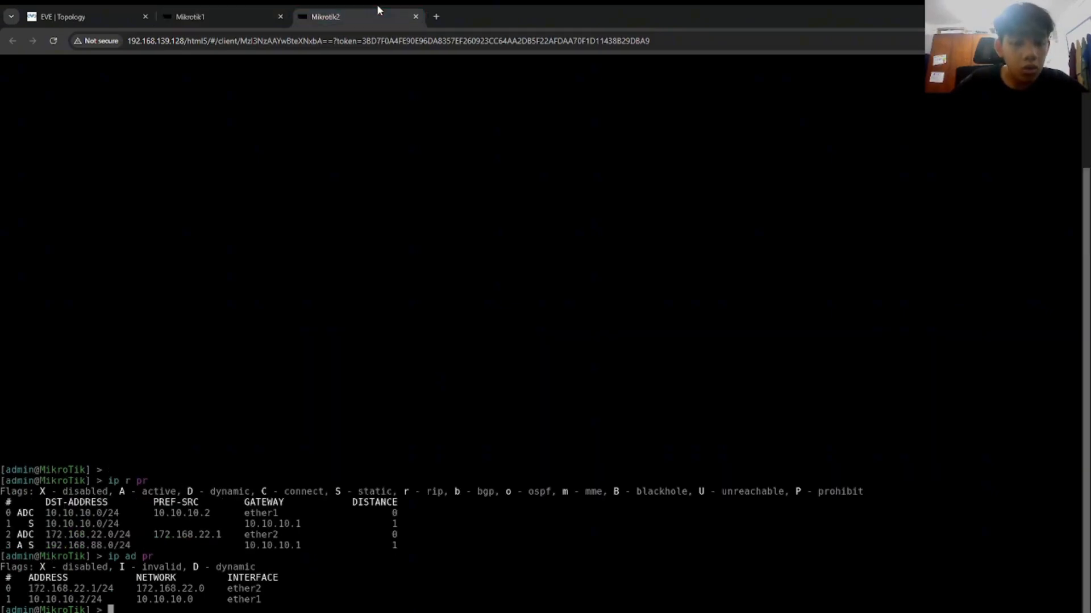
{"action": "type", "text": "ip ad "}
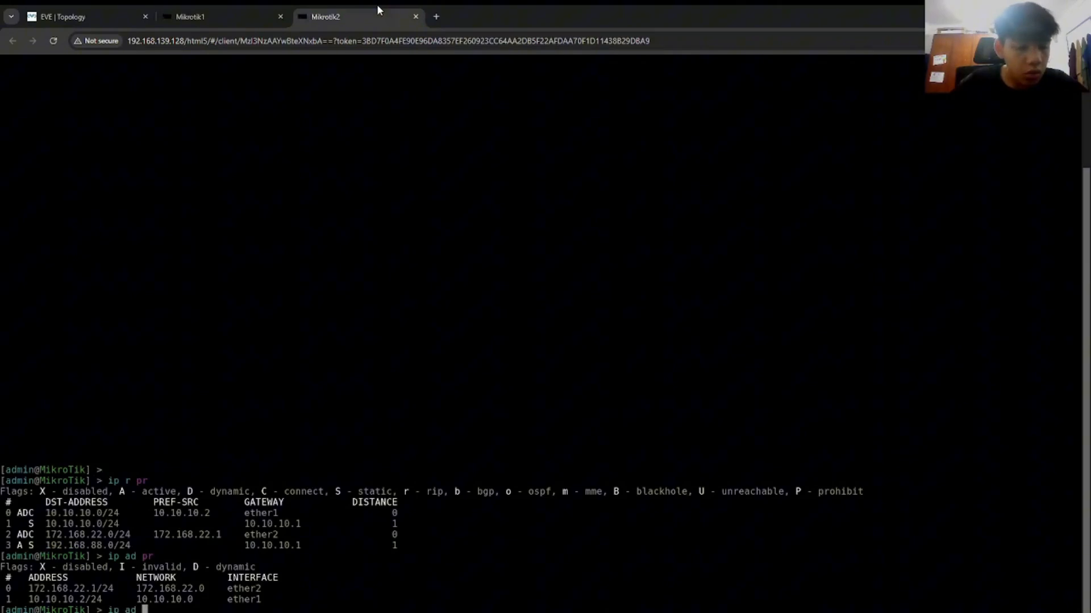
{"action": "type", "text": "set interface="}
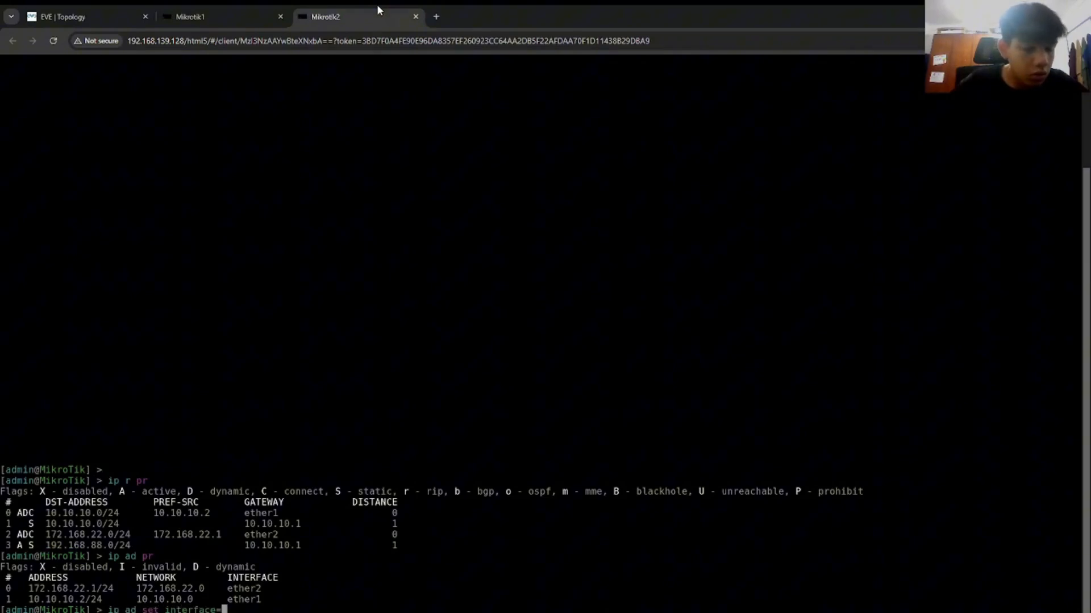
{"action": "type", "text": "ether1 numbers=0"}
{"action": "key", "text": "Return"}
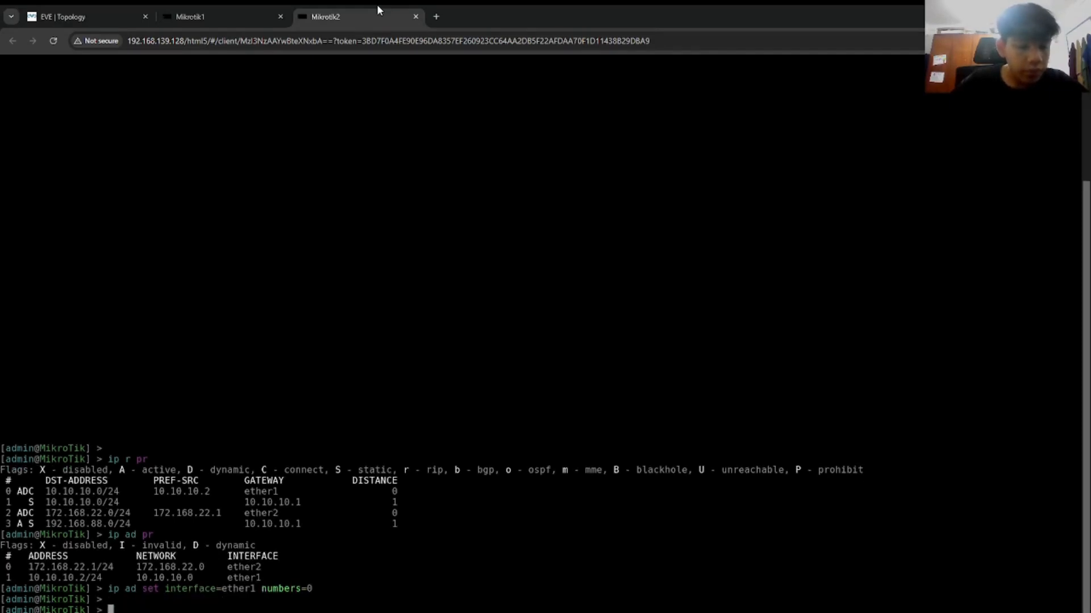
{"action": "left_click", "coordinate": [182, 13]}
Step: Ping 172.168.22.1 from Mikrotik1, stopping after four successful replies
{"action": "type", "text": "ping 192.1"}
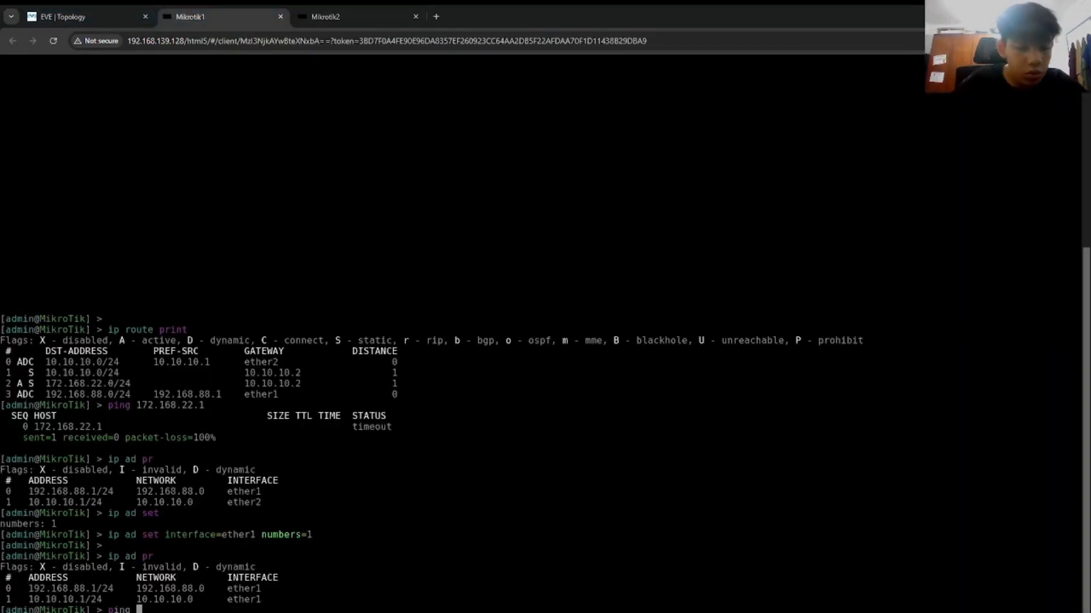
{"action": "key", "text": "BackSpace"}
{"action": "key", "text": "BackSpace"}
{"action": "key", "text": "BackSpace"}
{"action": "key", "text": "BackSpace"}
{"action": "type", "text": "72.168"}
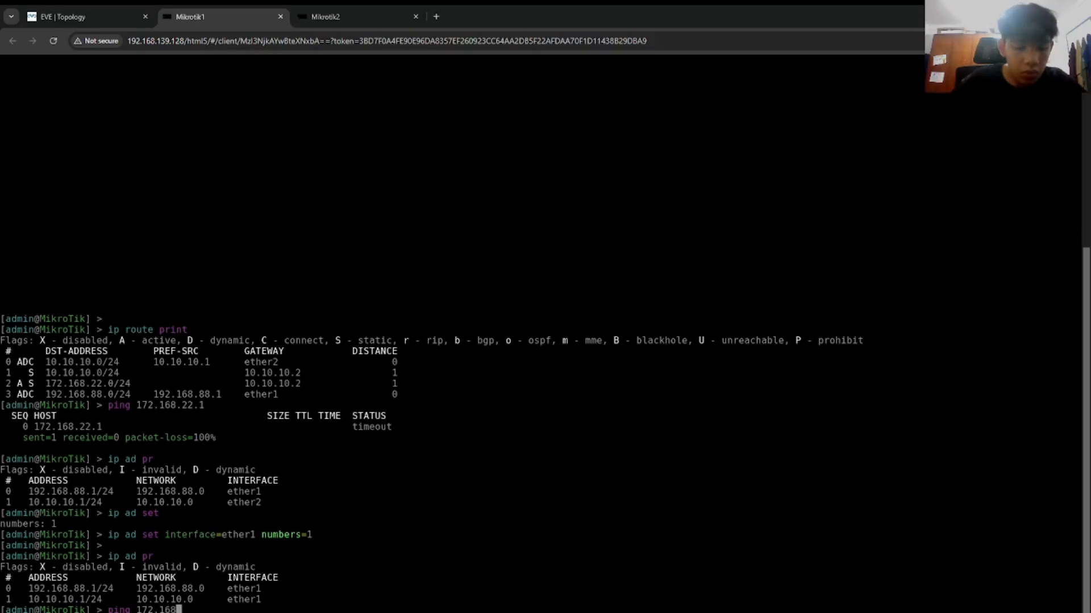
{"action": "type", "text": ".22.1"}
{"action": "key", "text": "Return"}
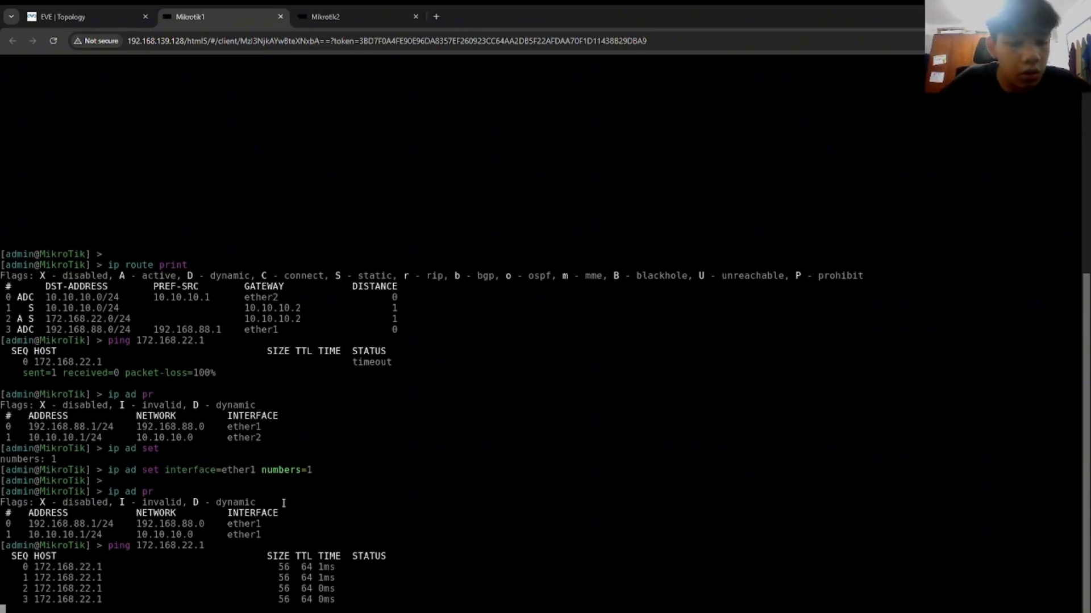
{"action": "key", "text": "ctrl+c"}
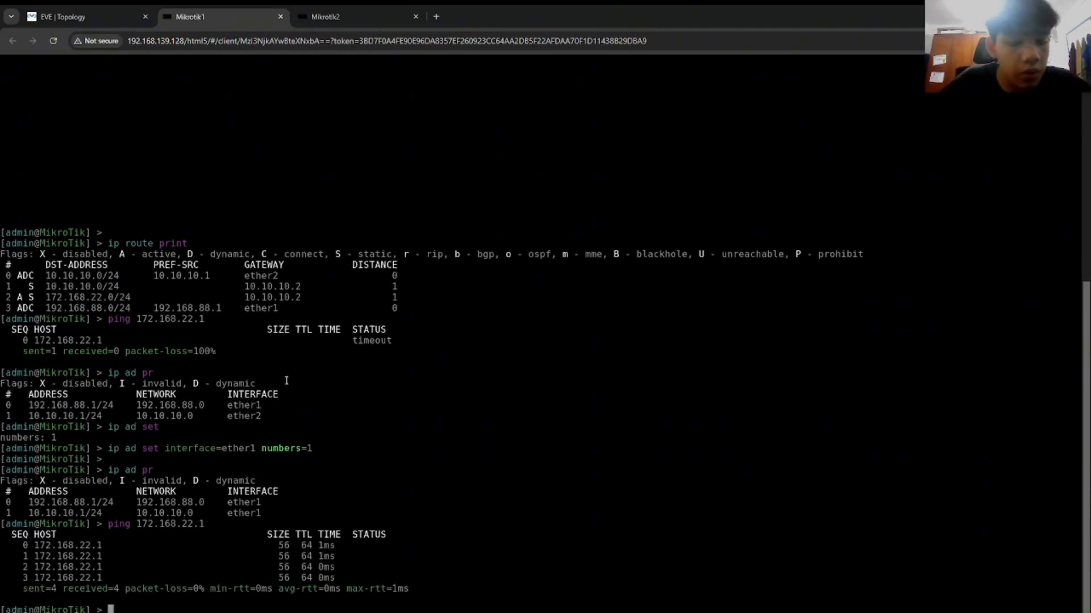
Step: Ping 192.168.88.1 from Mikrotik2 and get a 0ms reply
{"action": "left_click", "coordinate": [346, 18]}
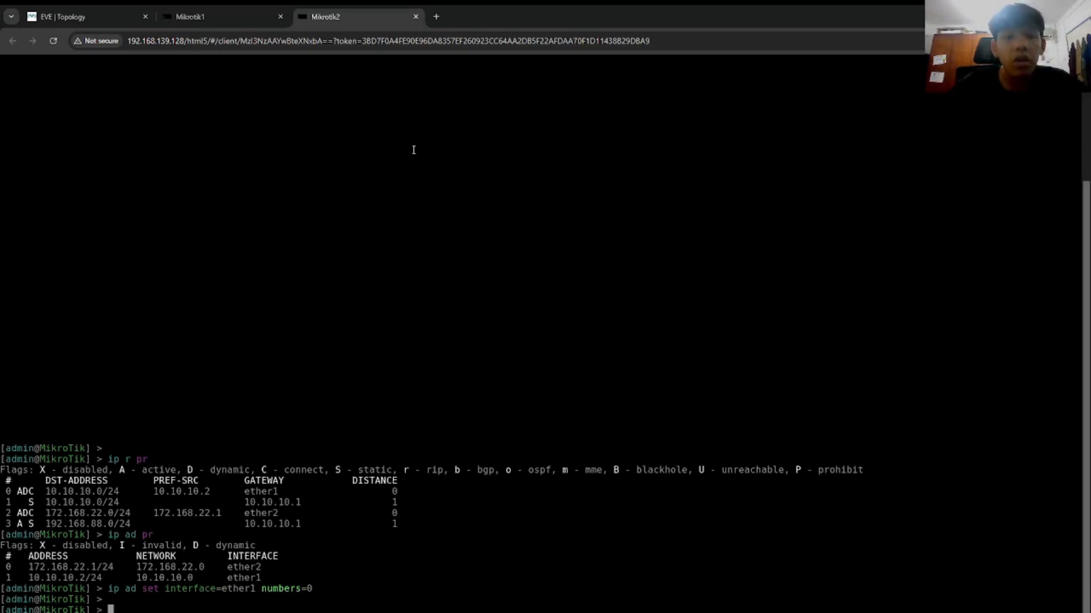
{"action": "type", "text": "p"}
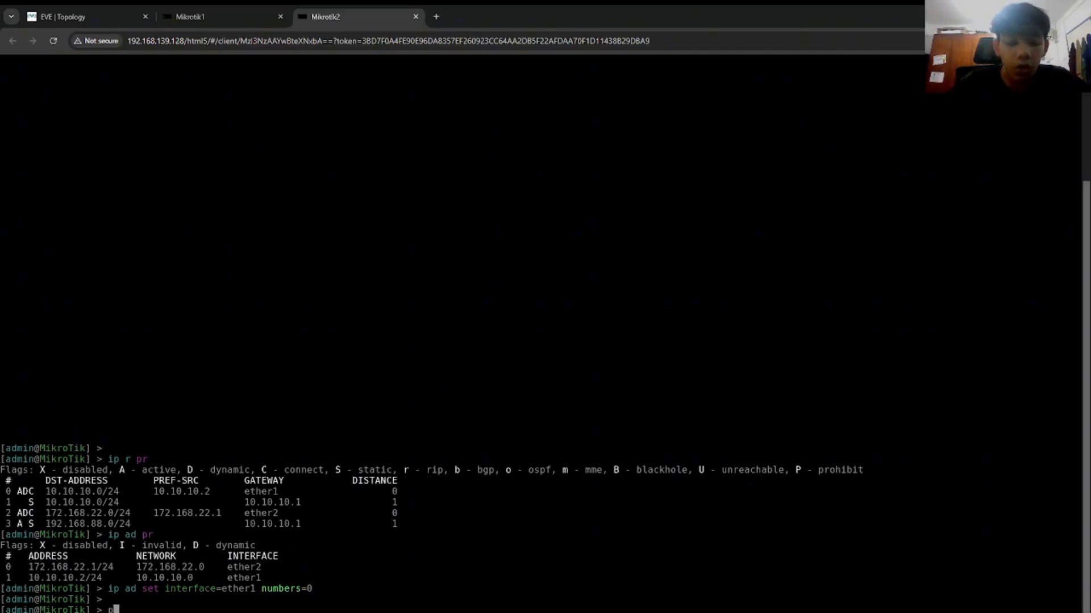
{"action": "type", "text": "ing 192.168.88.1"}
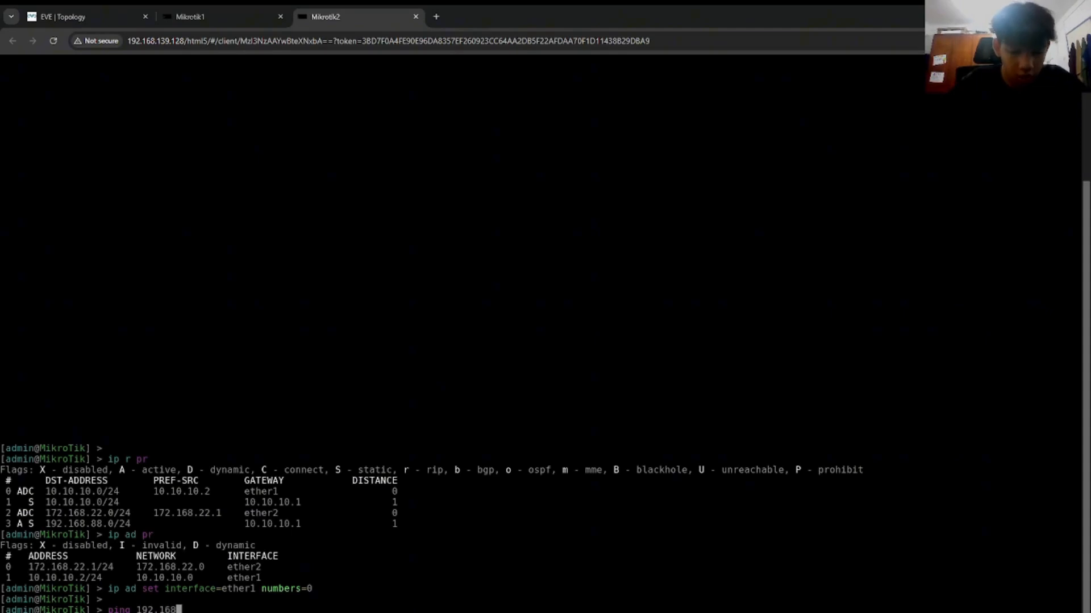
{"action": "key", "text": "Return"}
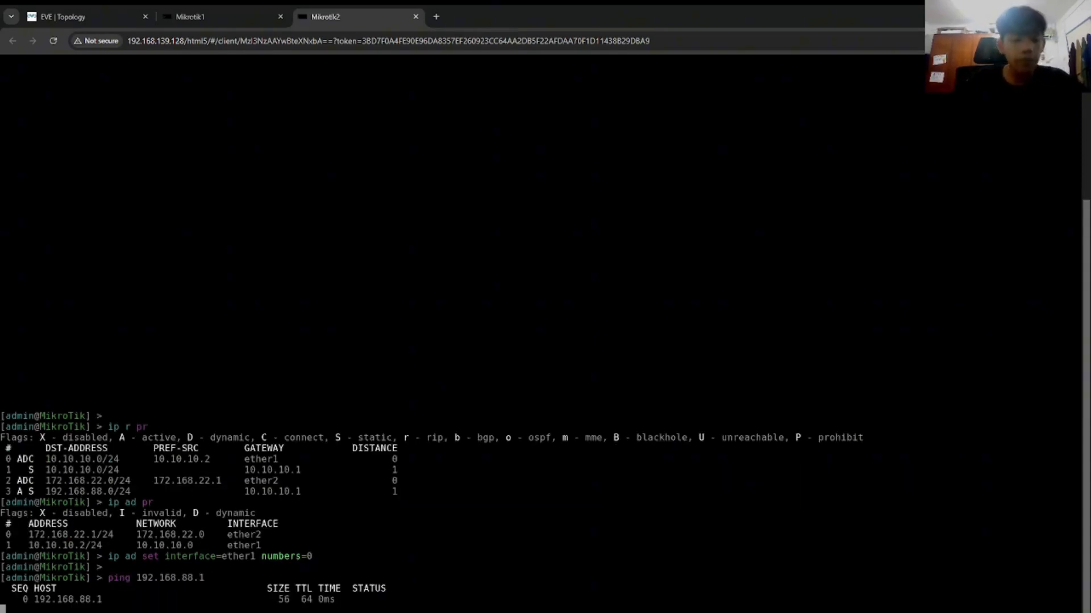